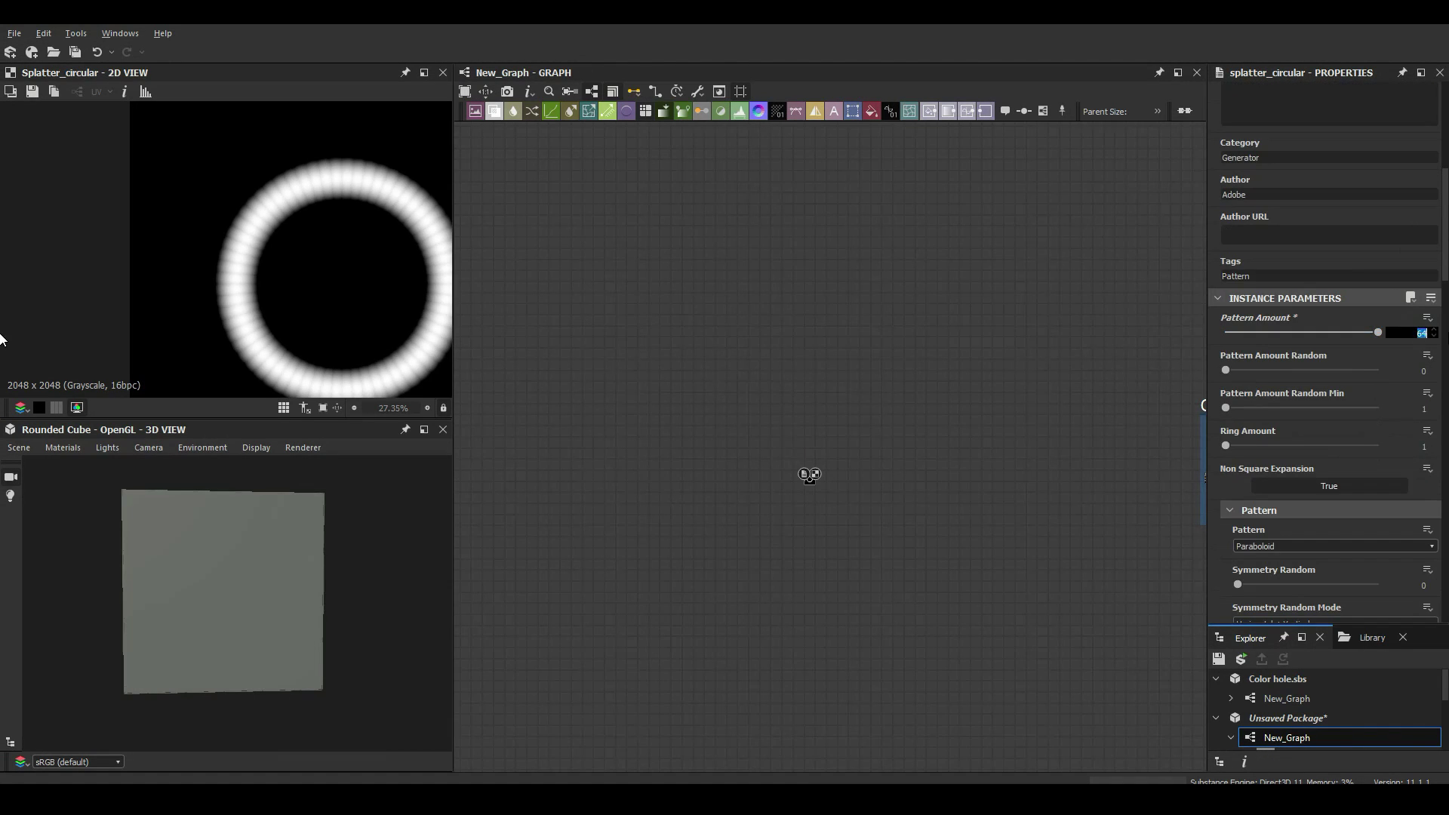
Switch the circular splatter to Disc with higher Spiral Factor and Spread, tapering via Scale by Pattern Number
click(1246, 578)
scroll(1303, 464, down, 5)
drag(1303, 470, 1312, 469)
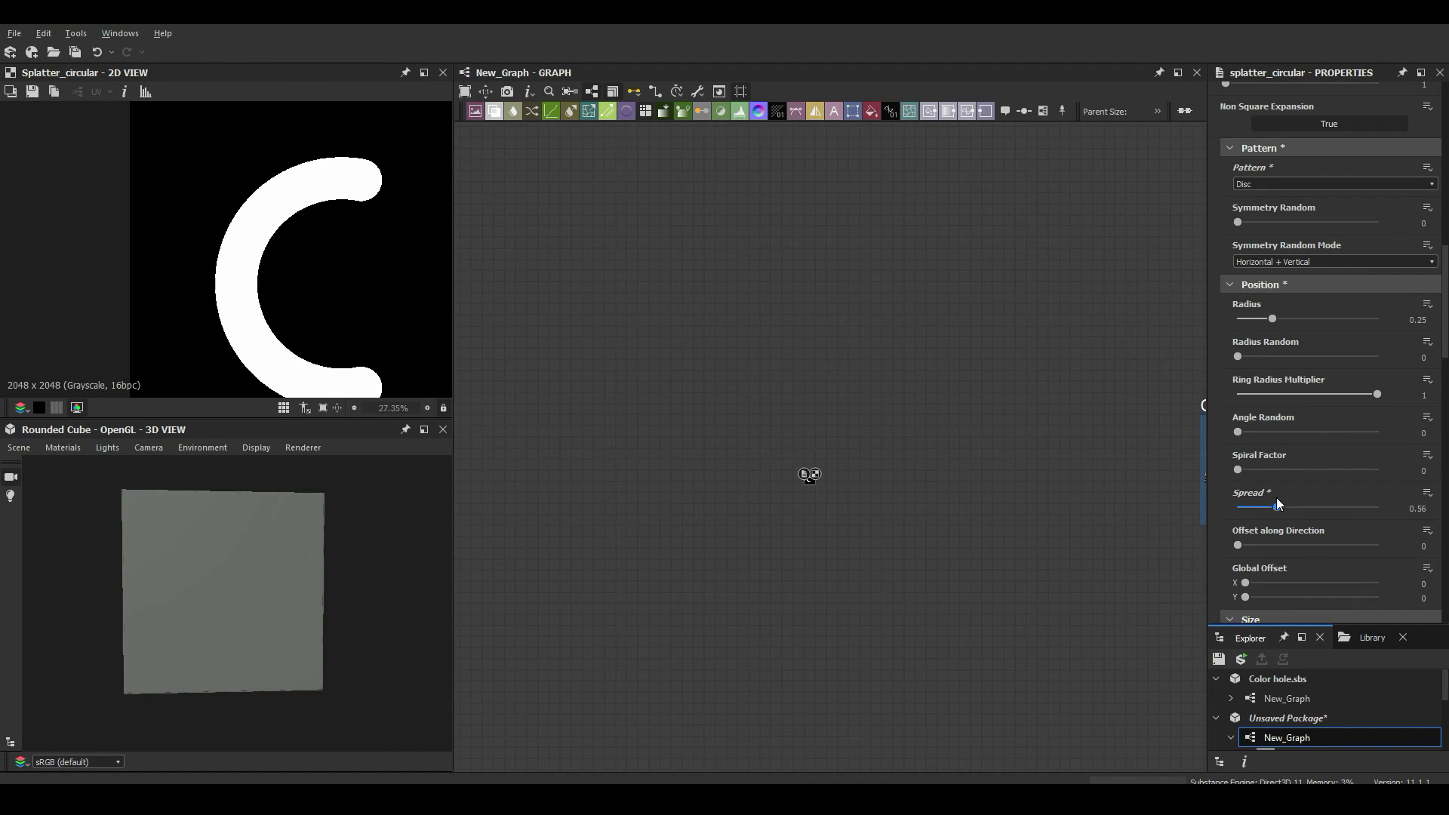
scroll(1328, 449, down, 3)
drag(1305, 528, 1295, 529)
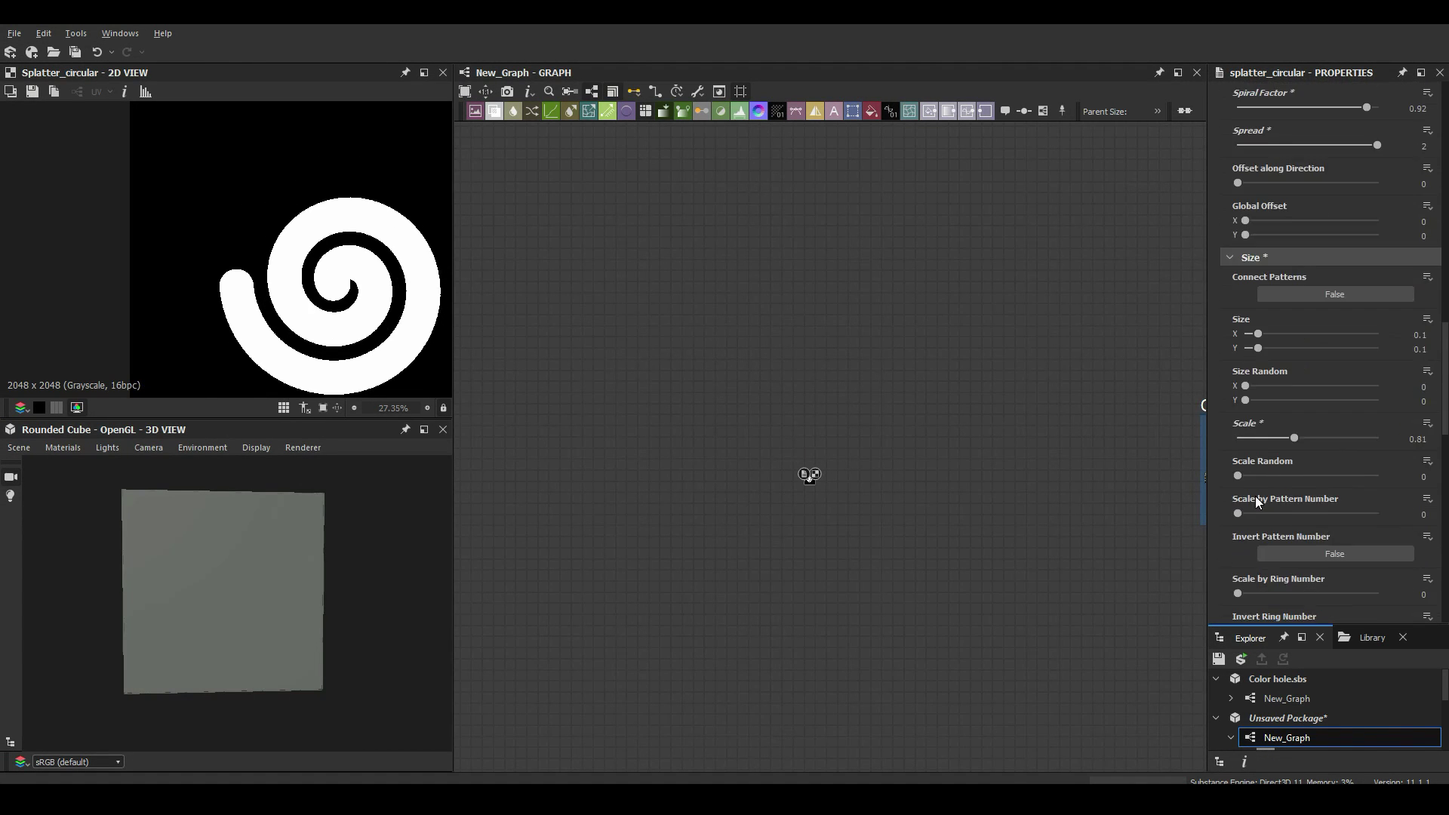
scroll(1280, 470, down, 3)
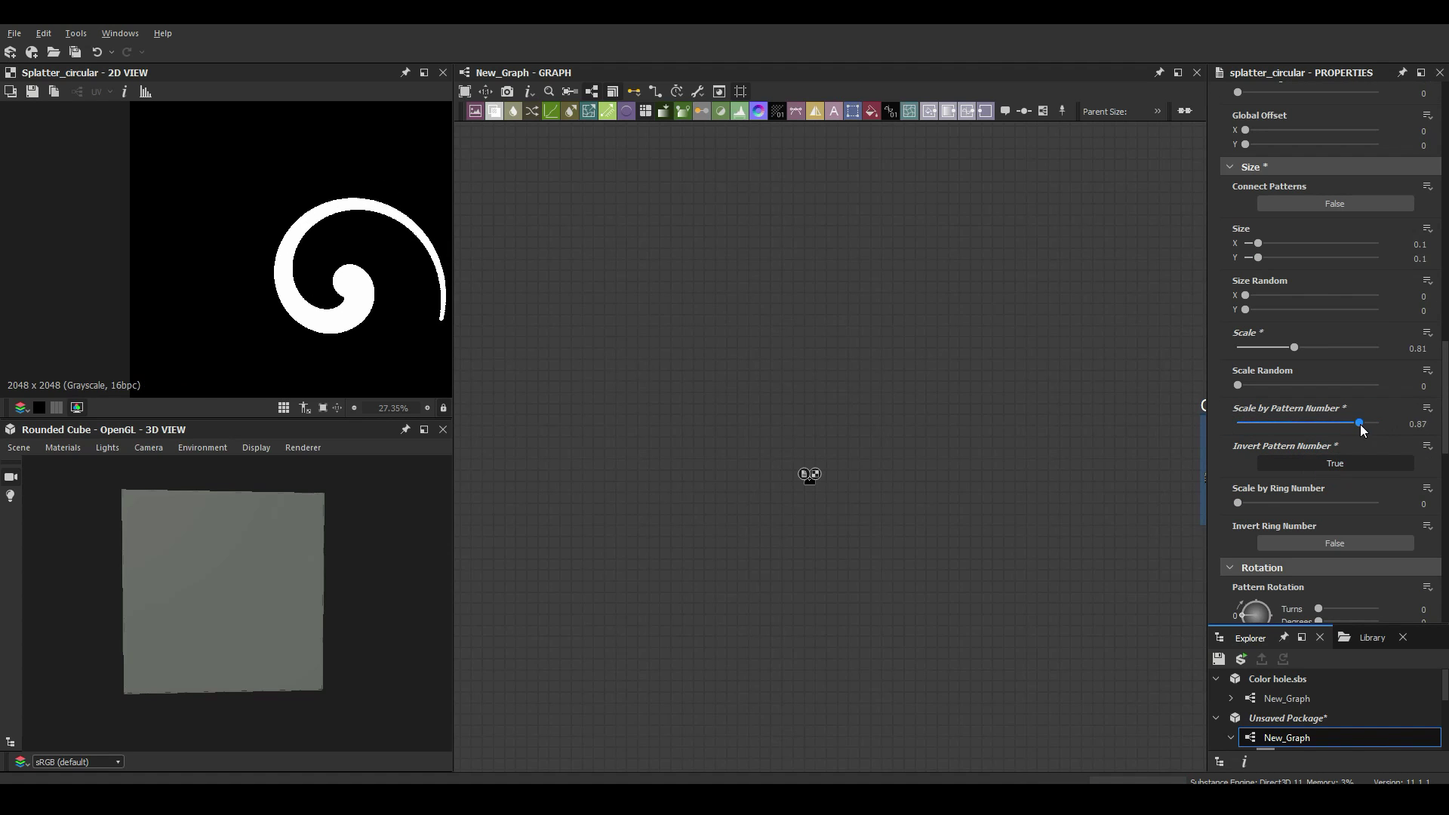
drag(1361, 425, 1365, 424)
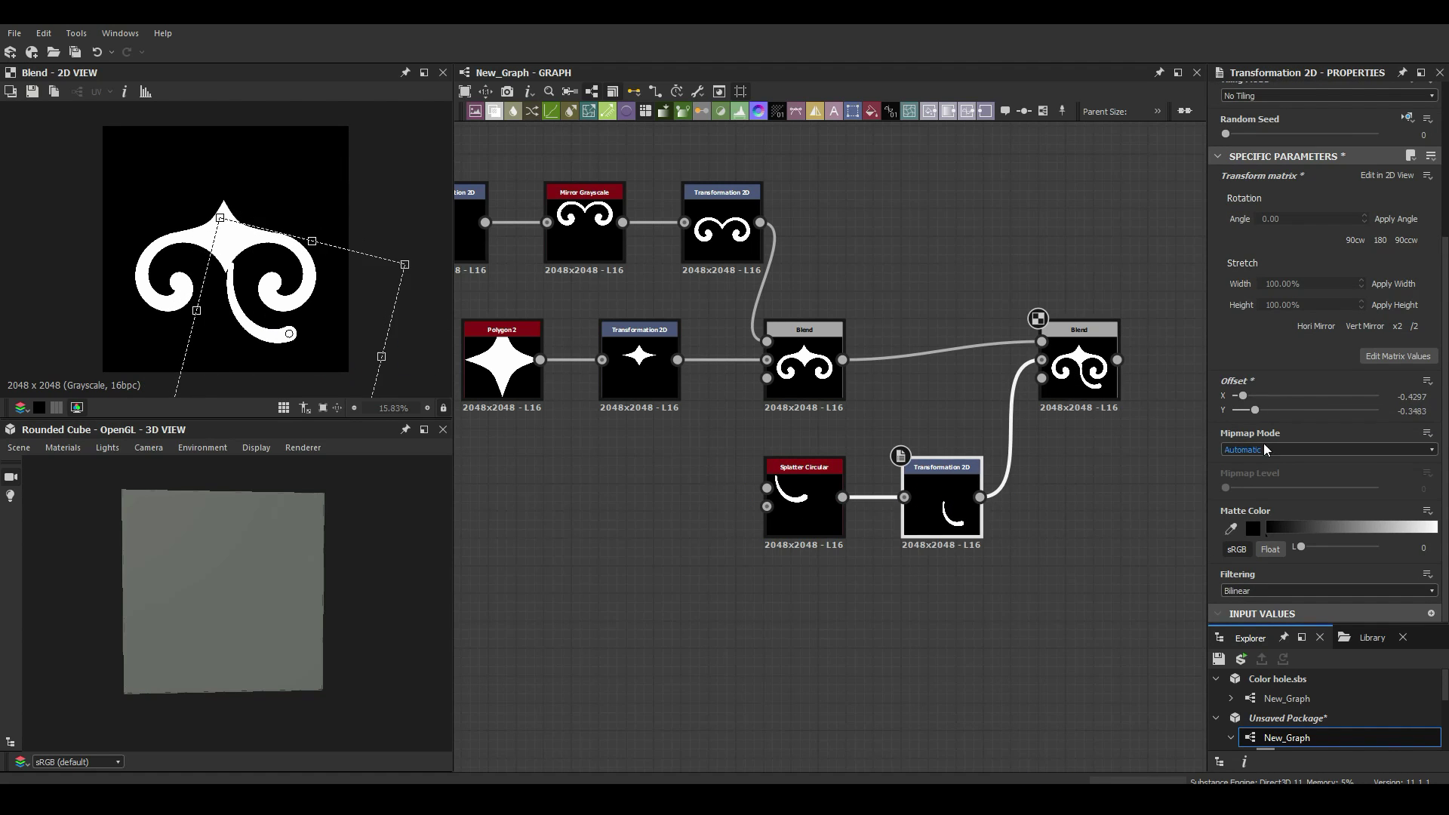
Shift the curl shape down-right and set the Mirror Grayscale Tiling Mode to No Tiling
drag(290, 303, 302, 312)
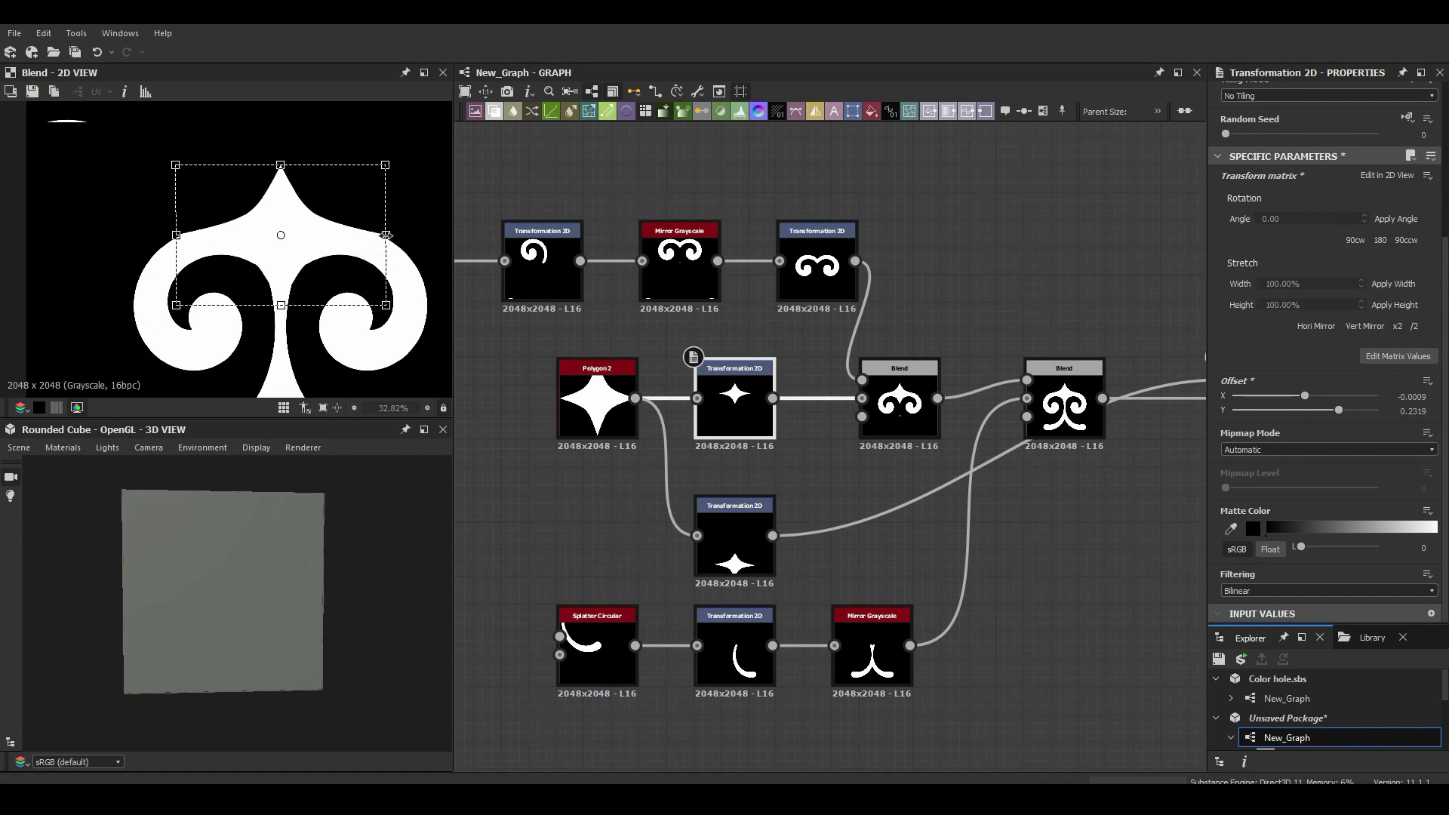
click(674, 264)
click(1253, 312)
click(1255, 328)
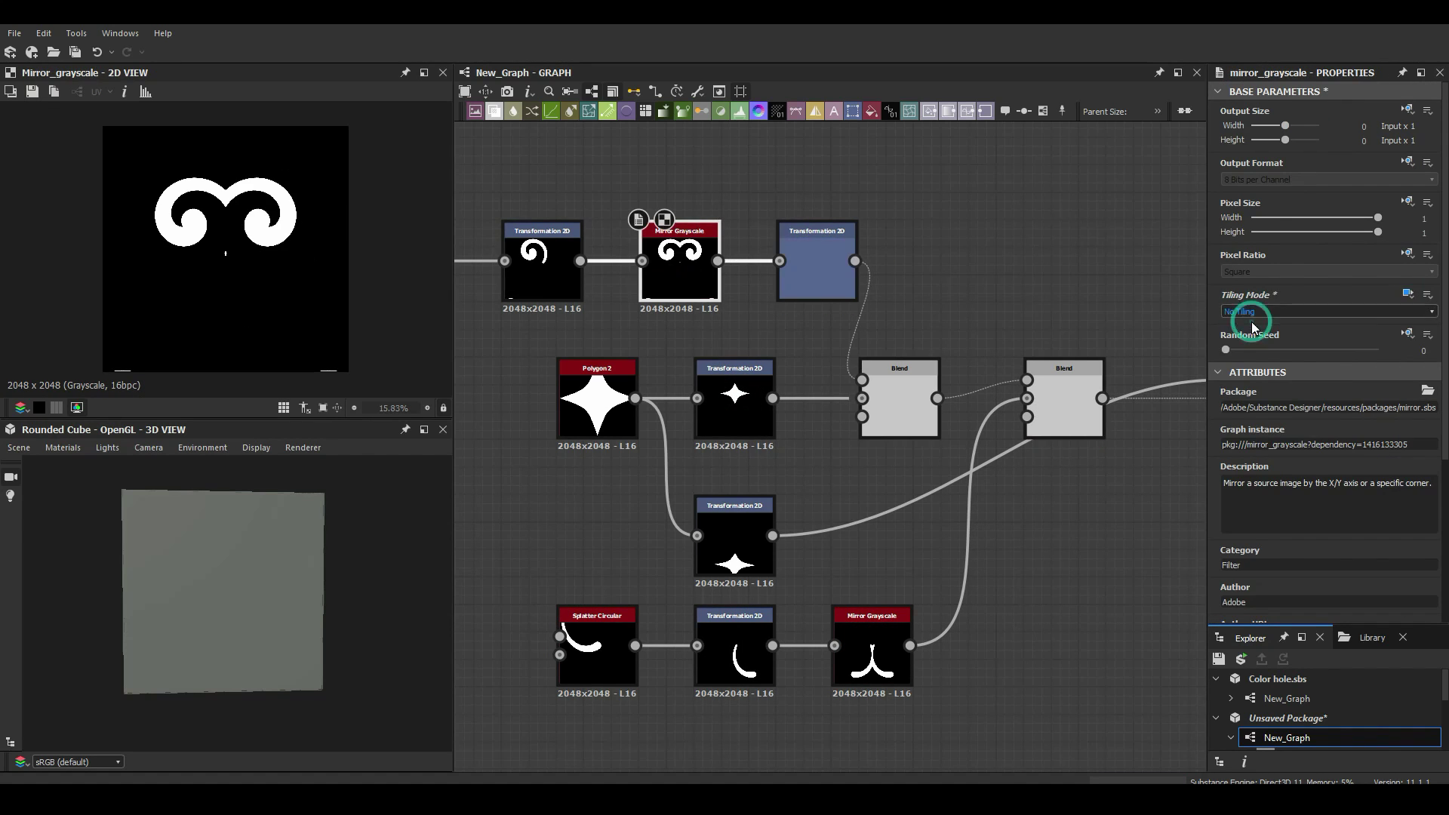
Add a Shape node and check the Blend combining the band shapes
key(space)
text(shape)
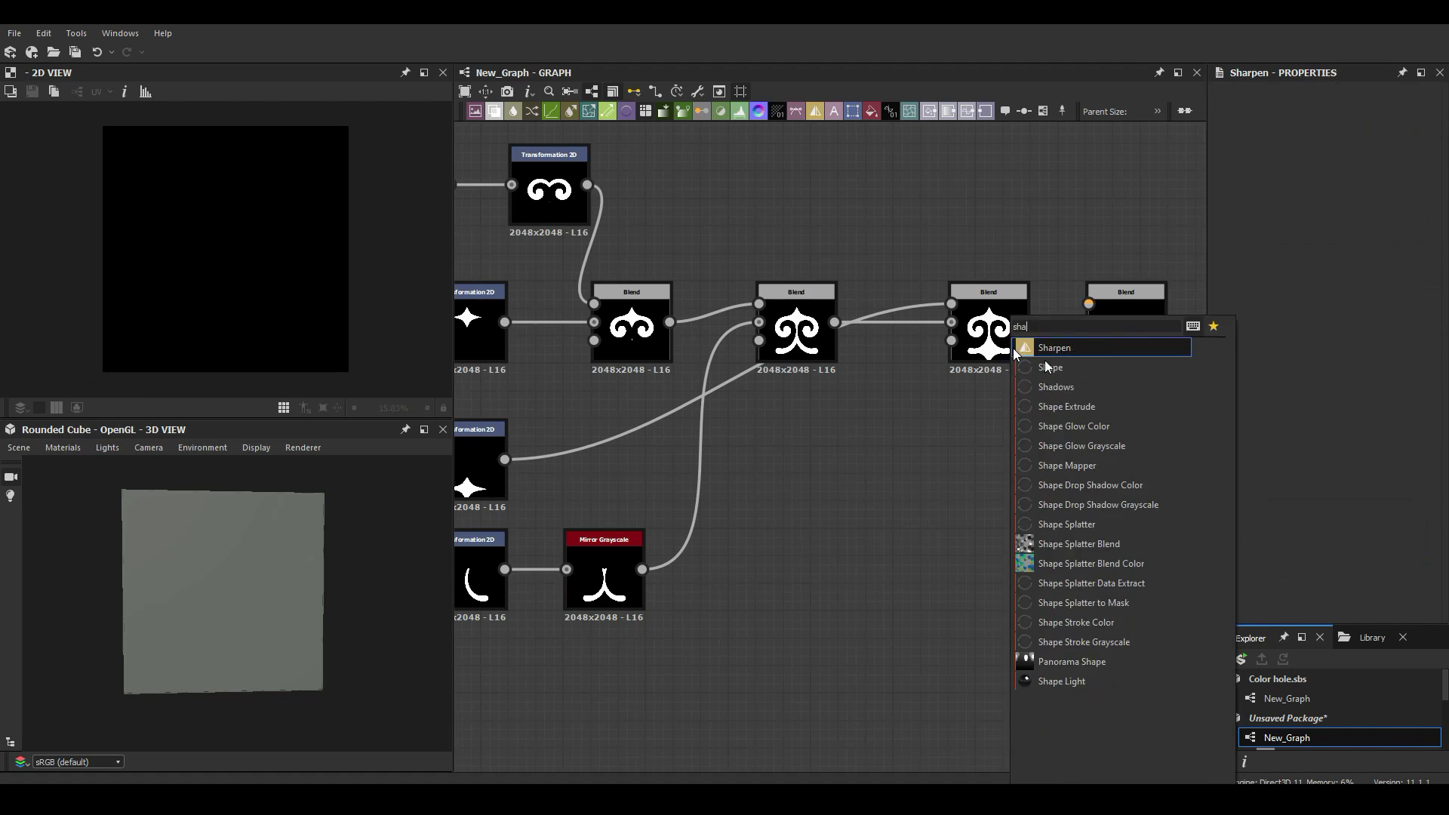
key(Return)
click(998, 374)
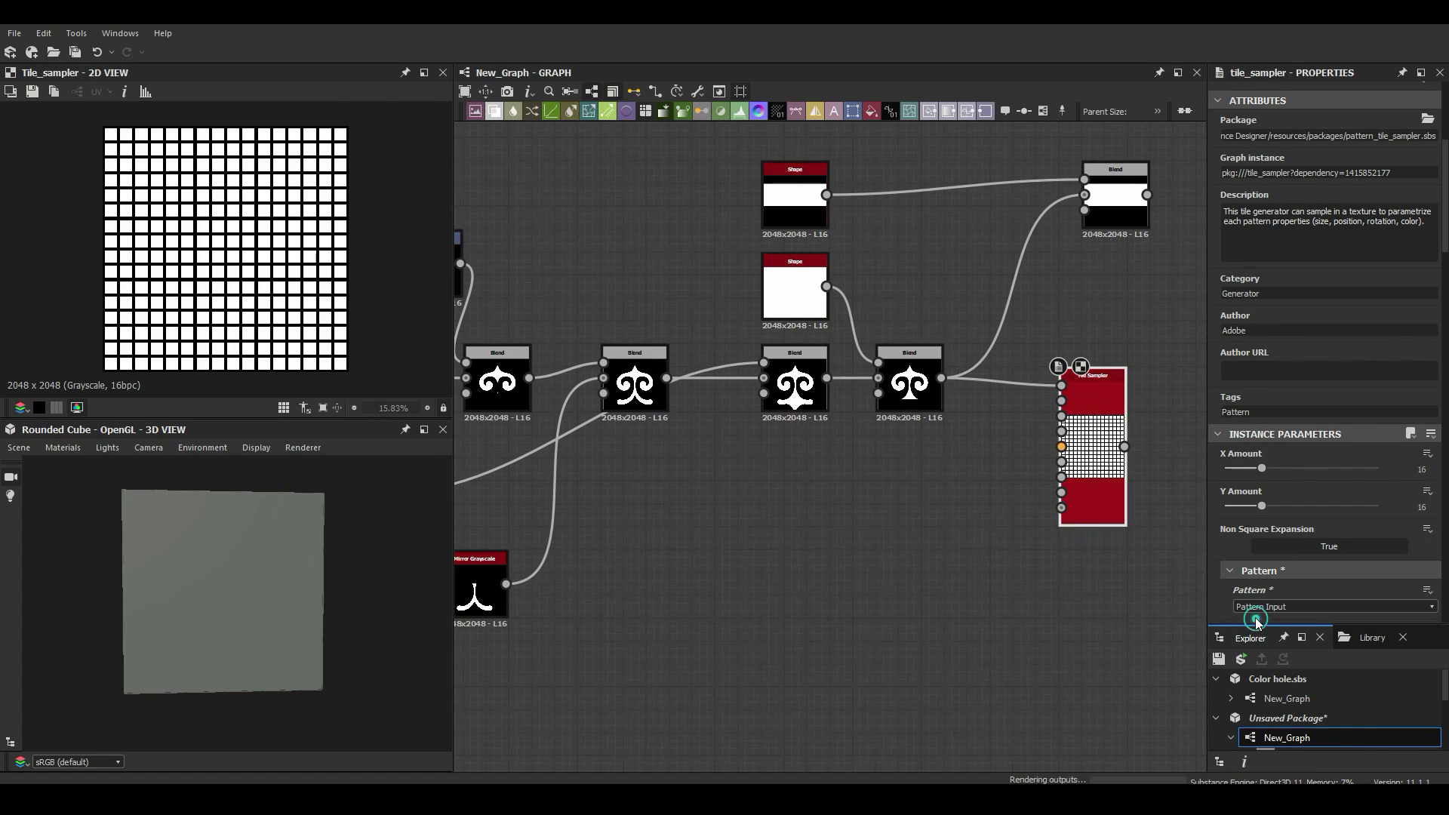
Reduce the Tile Sampler to one row of three ornaments (X Amount 3, Y Amount 1)
drag(1261, 505, 1225, 506)
drag(1261, 468, 1229, 468)
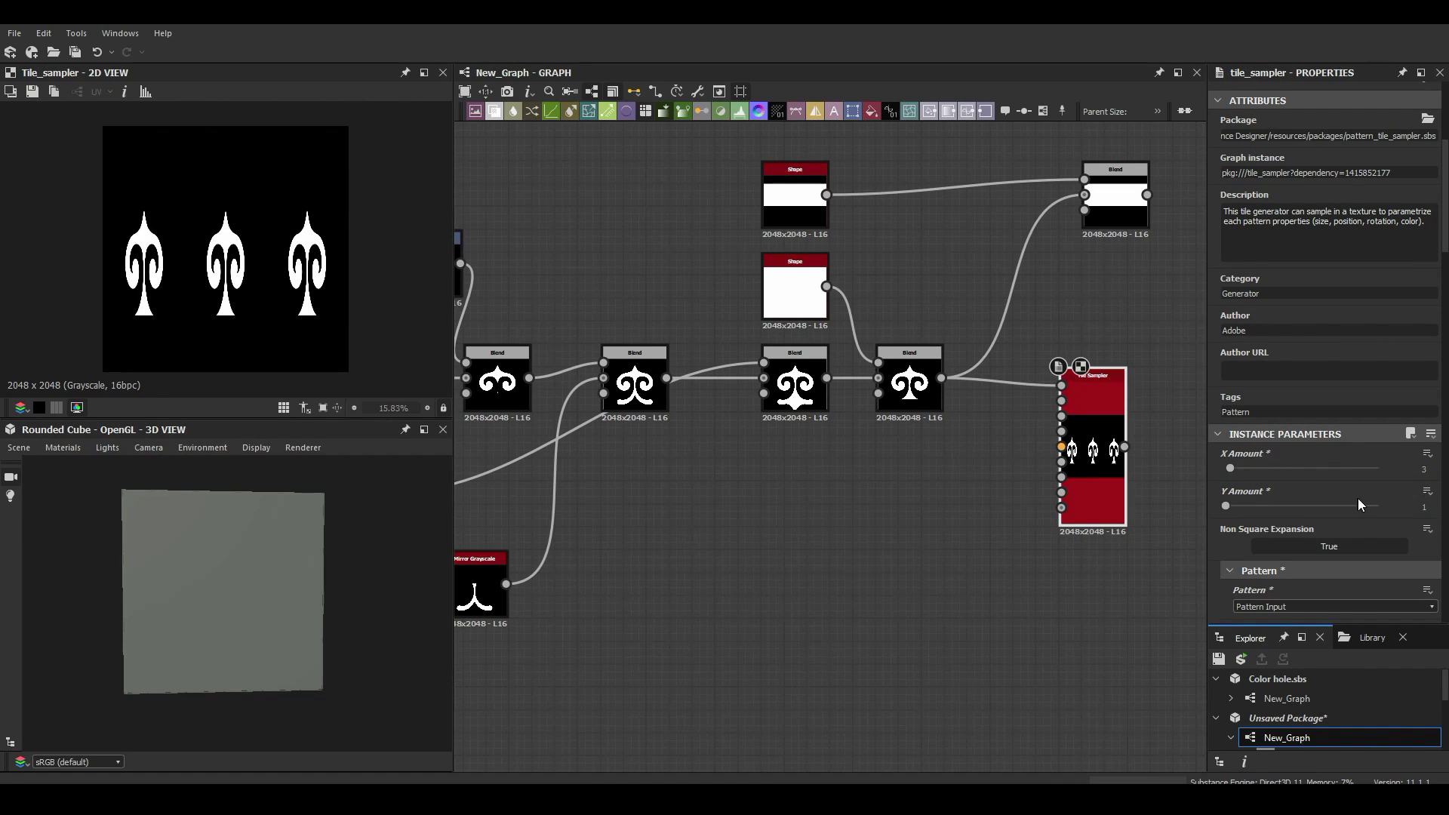
scroll(1357, 498, down, 5)
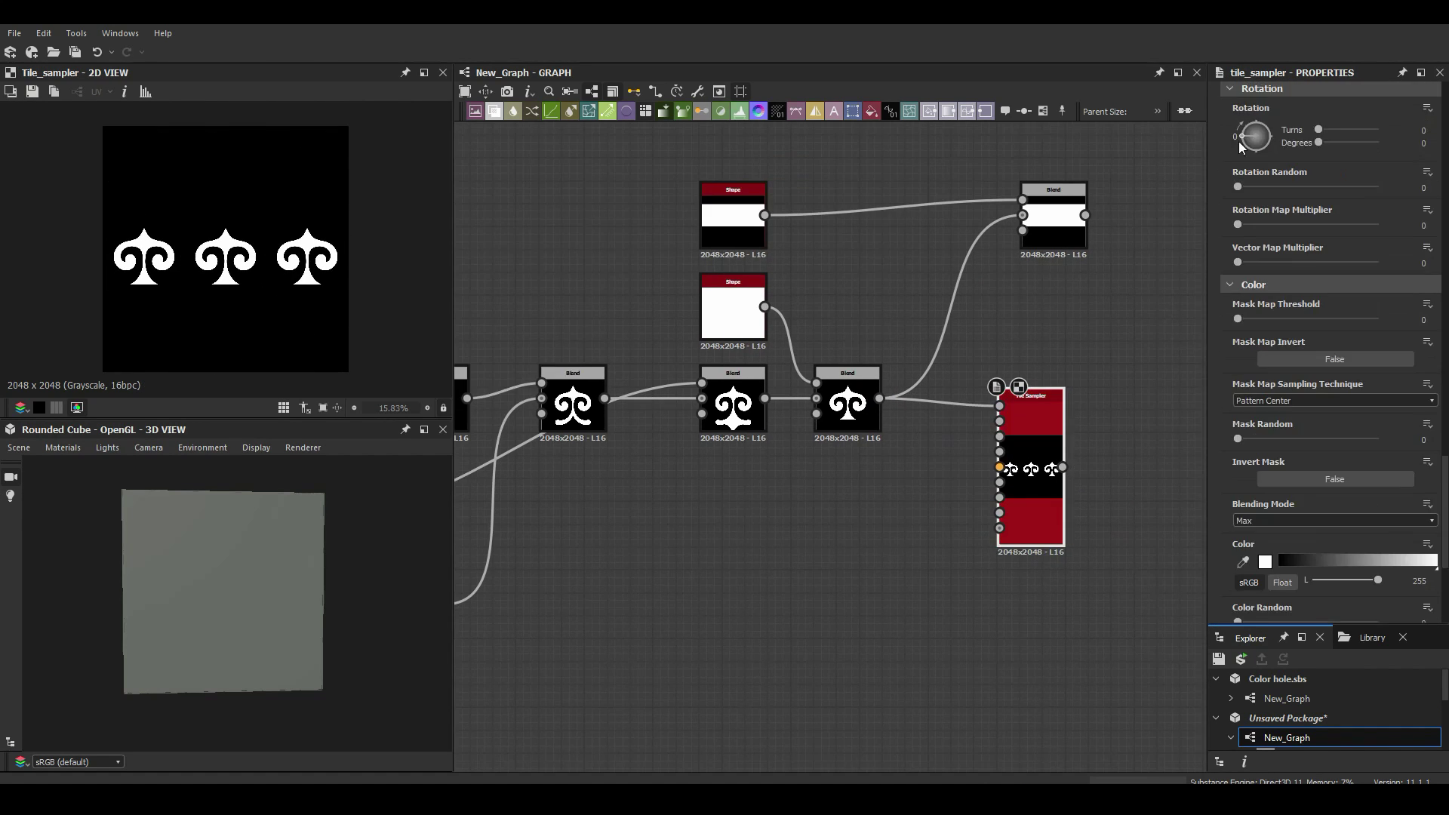
scroll(939, 494, down, 2)
drag(1020, 301, 1002, 324)
Insert a Transformation 2D set to No Tiling after the band Blend
key(Return)
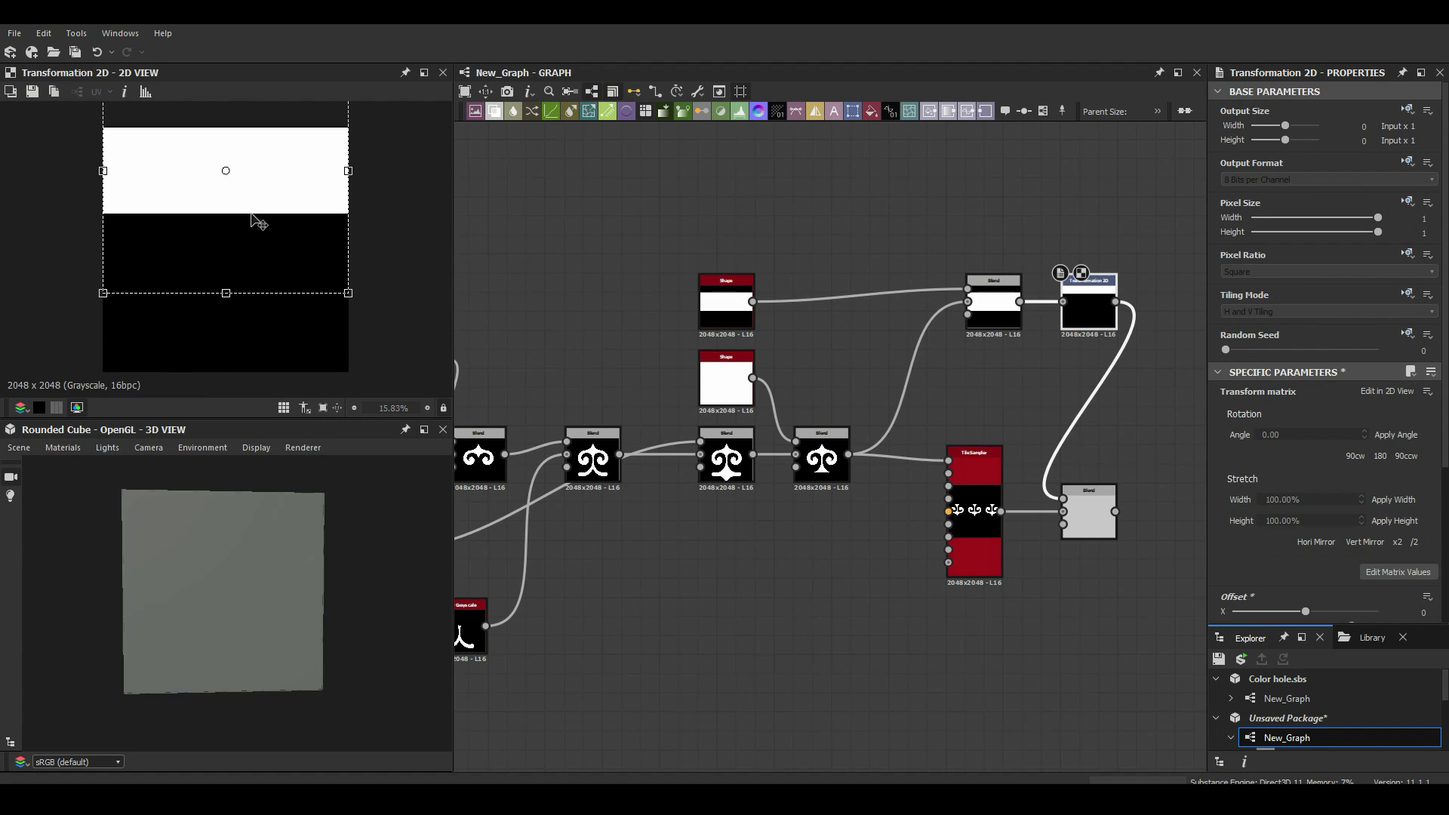
click(1251, 323)
middle_drag(1094, 520, 952, 495)
mouse_move(946, 483)
mouse_down()
mouse_move(965, 483)
mouse_move(990, 332)
mouse_up()
Add a Bevel with small negative distance after the lower Blend and crop its top slightly
text(bevel)
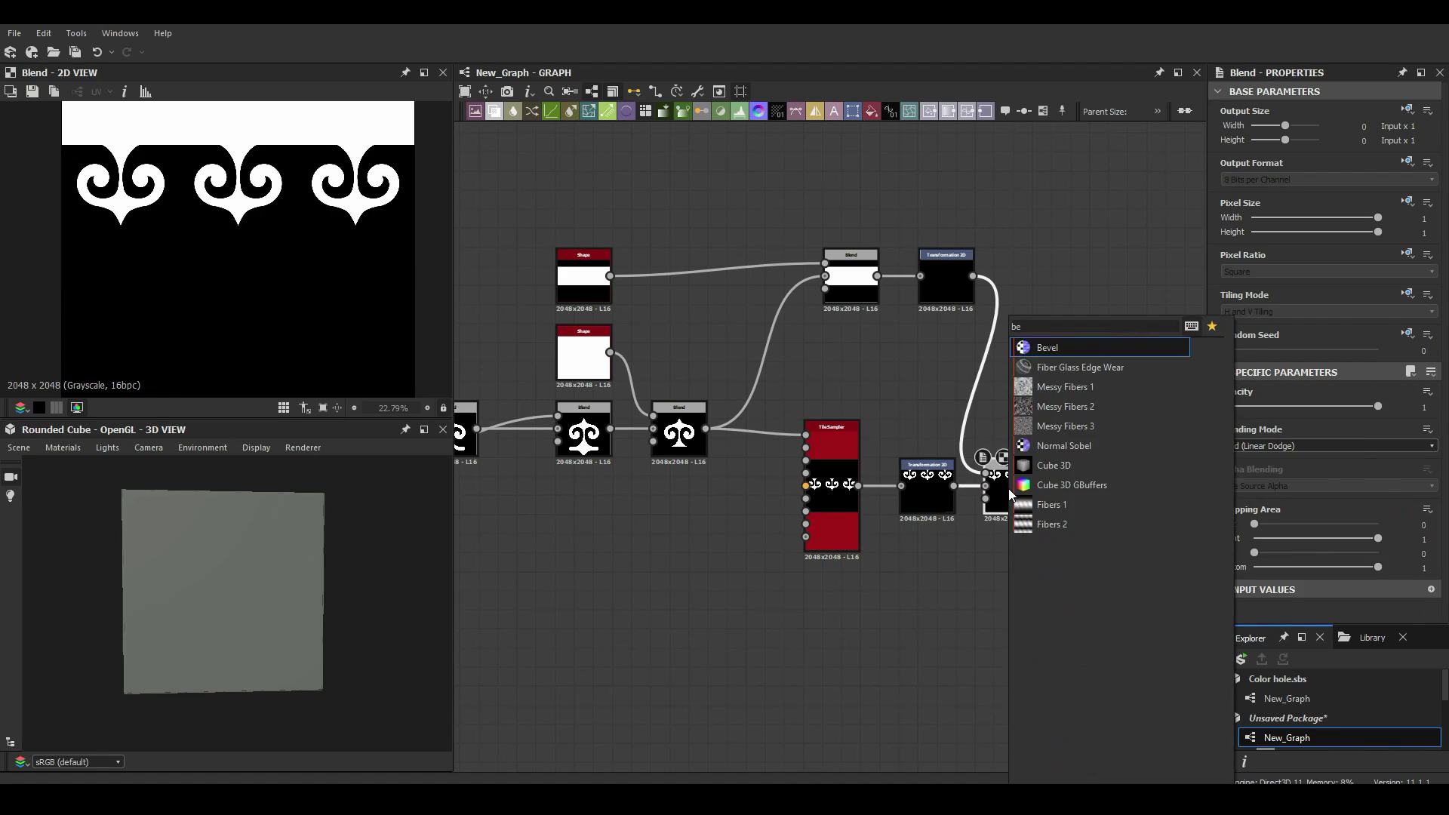
key(Return)
drag(1379, 514, 1301, 514)
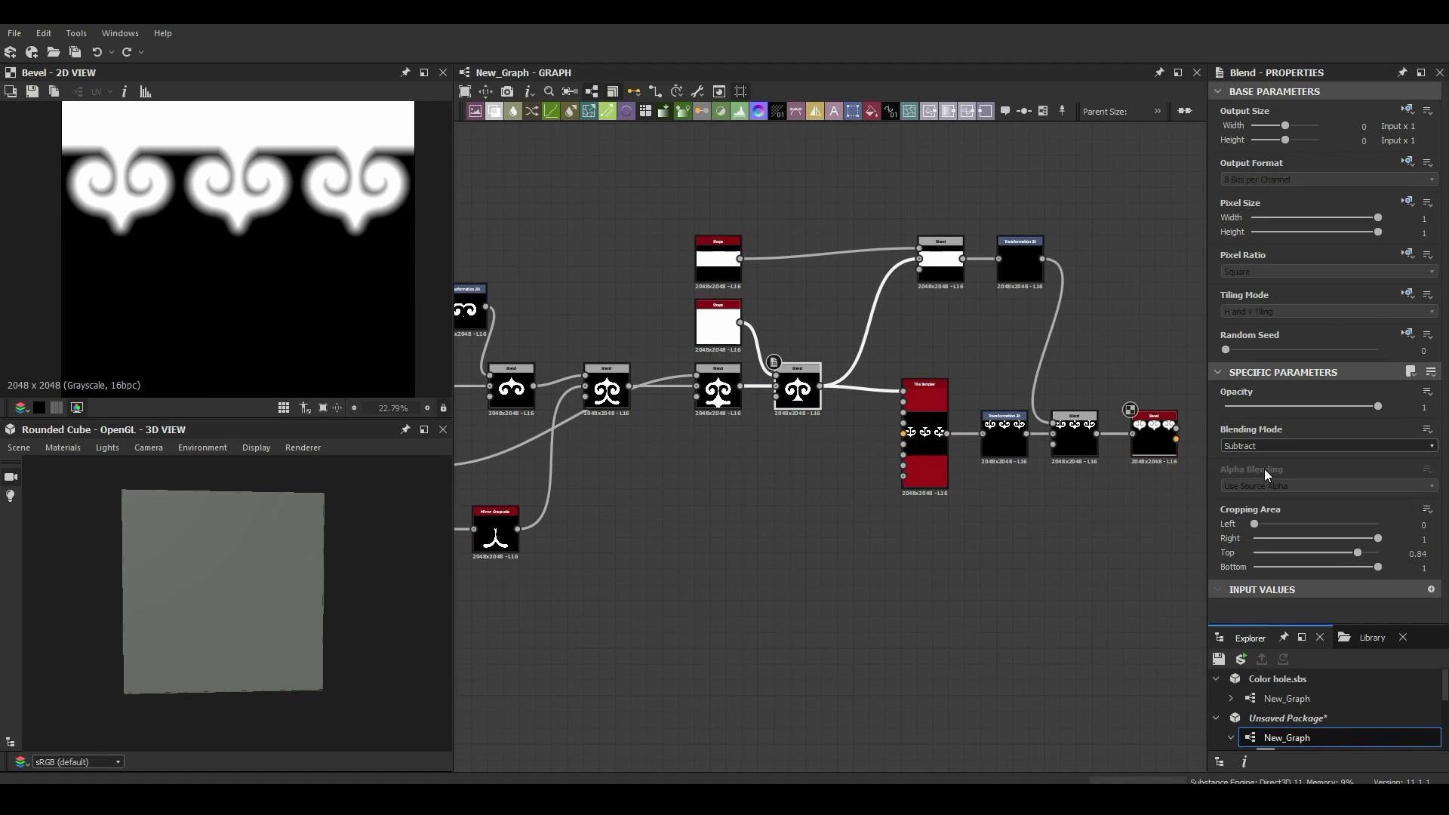
drag(1372, 551, 1357, 552)
middle_drag(1094, 490, 642, 377)
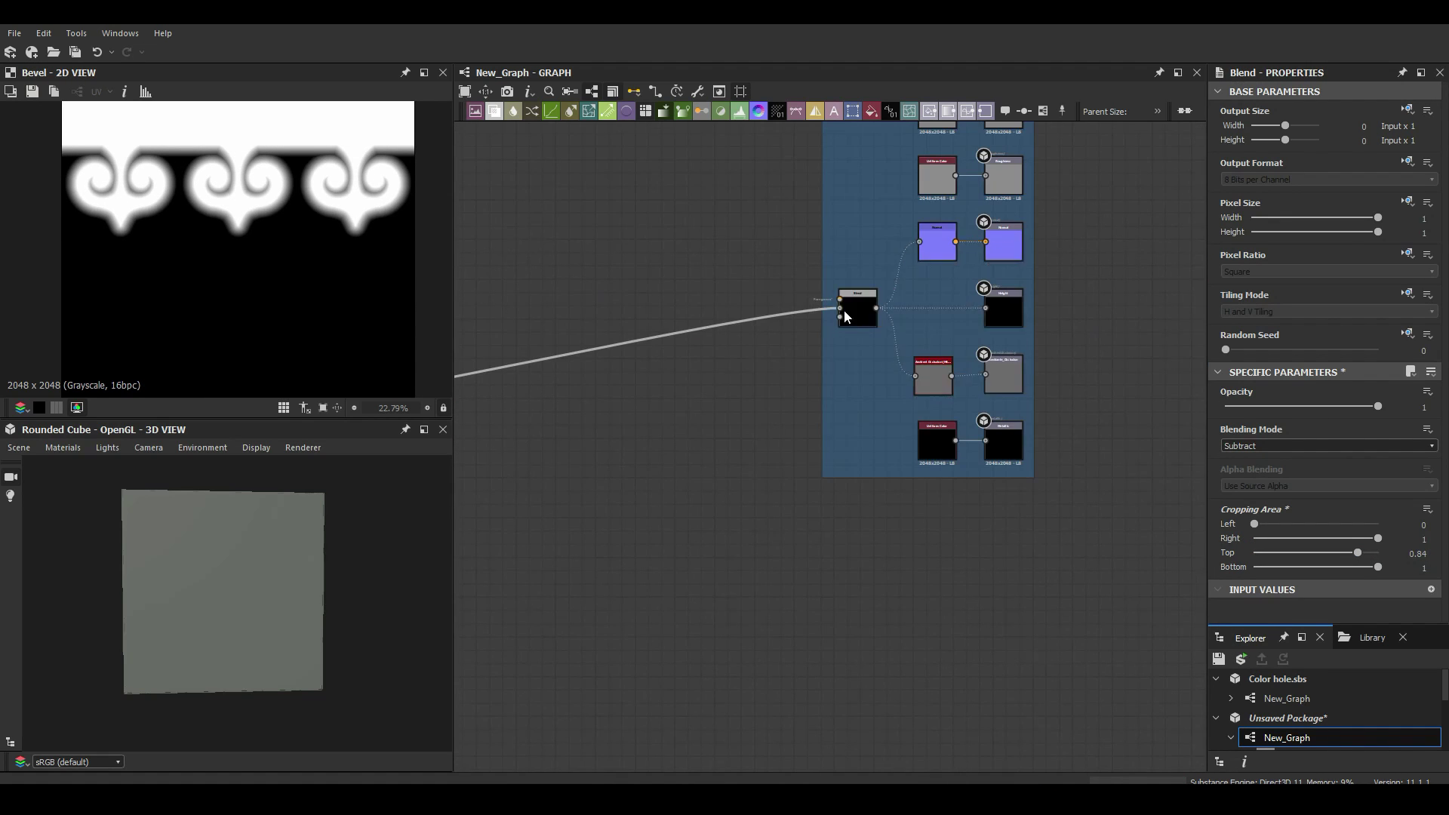
scroll(178, 547, up, 3)
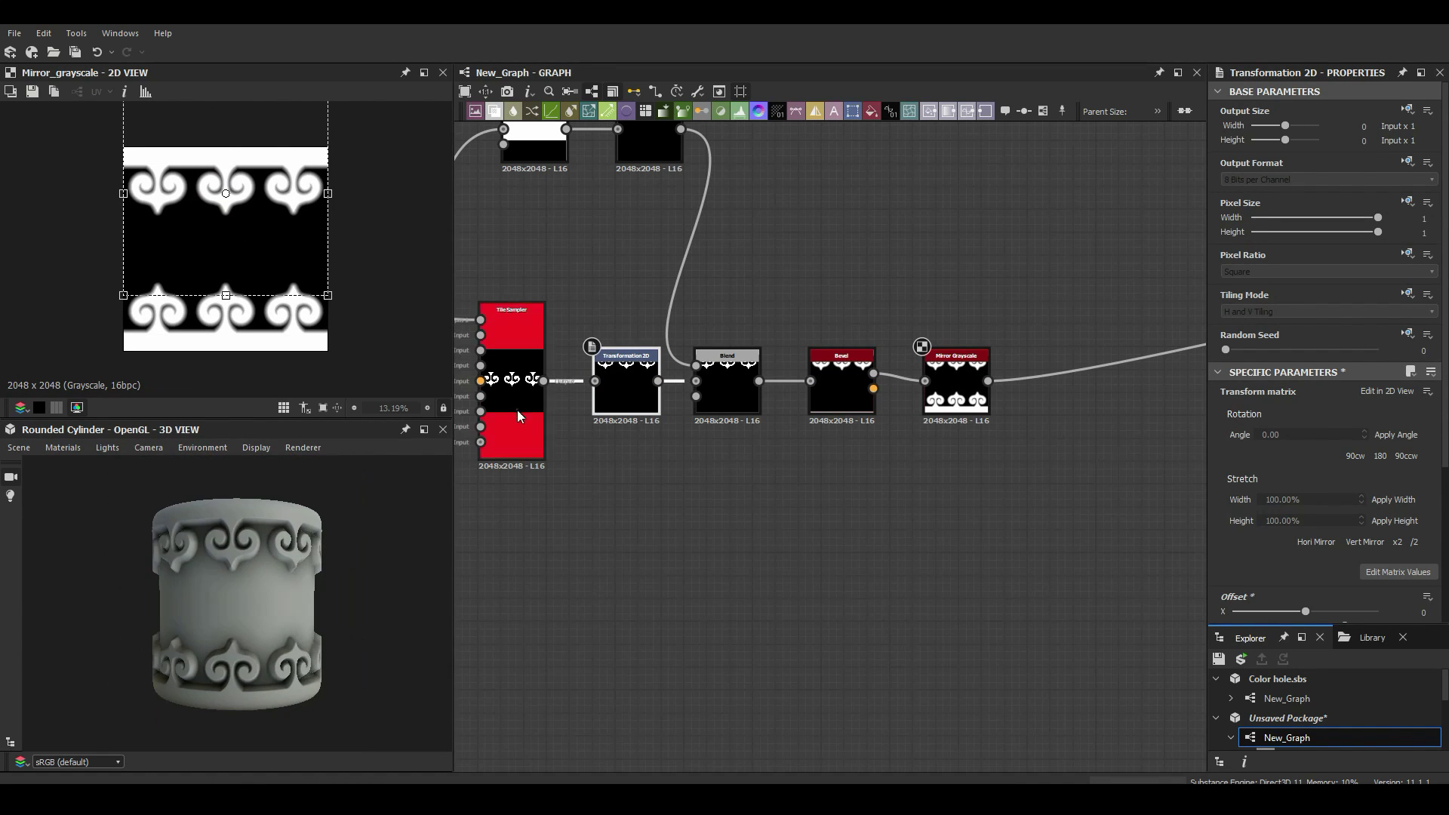
Try a Transformation 2D after the bevel to shift the borders, then delete it
drag(873, 374, 874, 479)
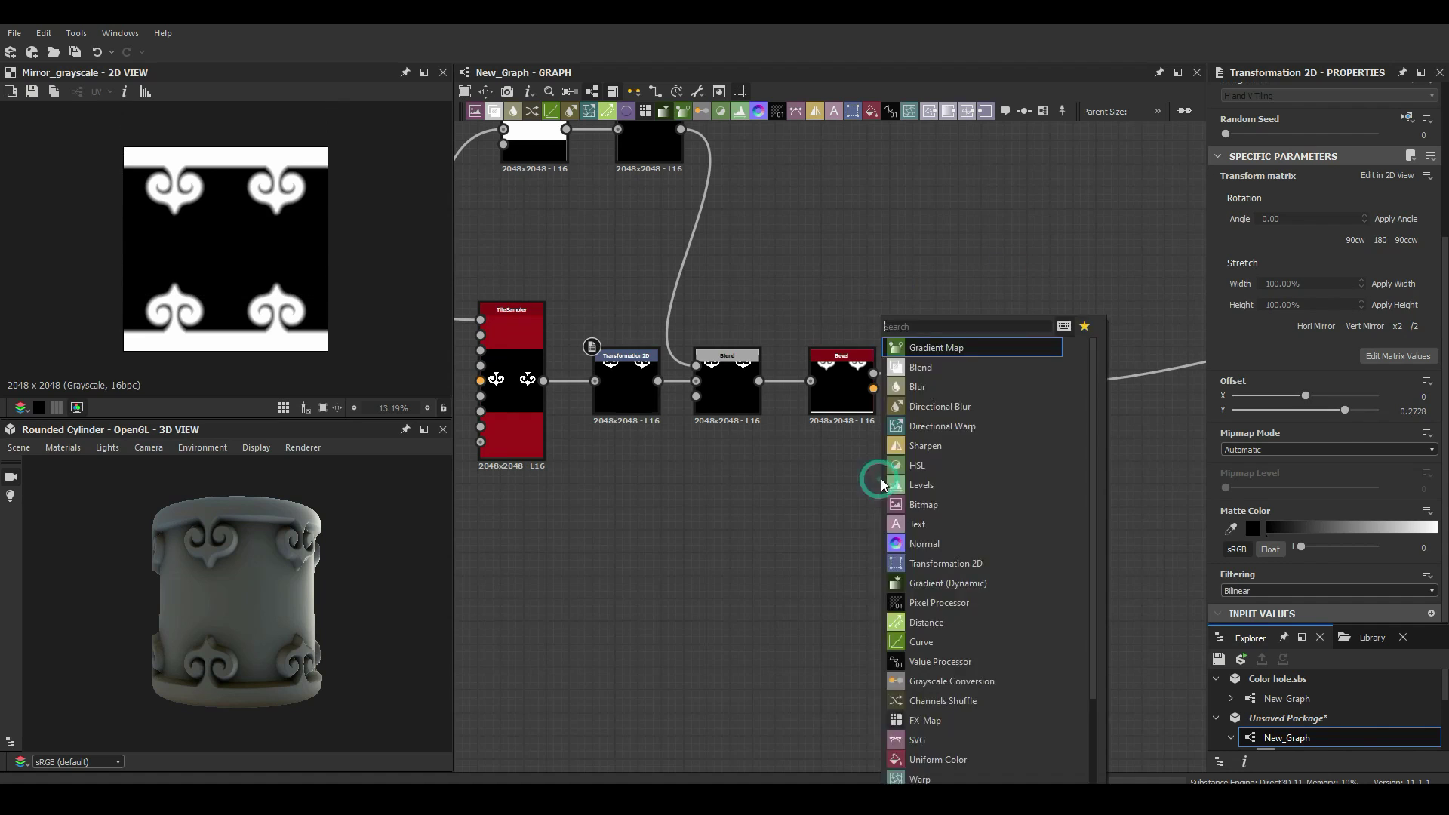
click(898, 355)
drag(202, 316, 253, 315)
key(Delete)
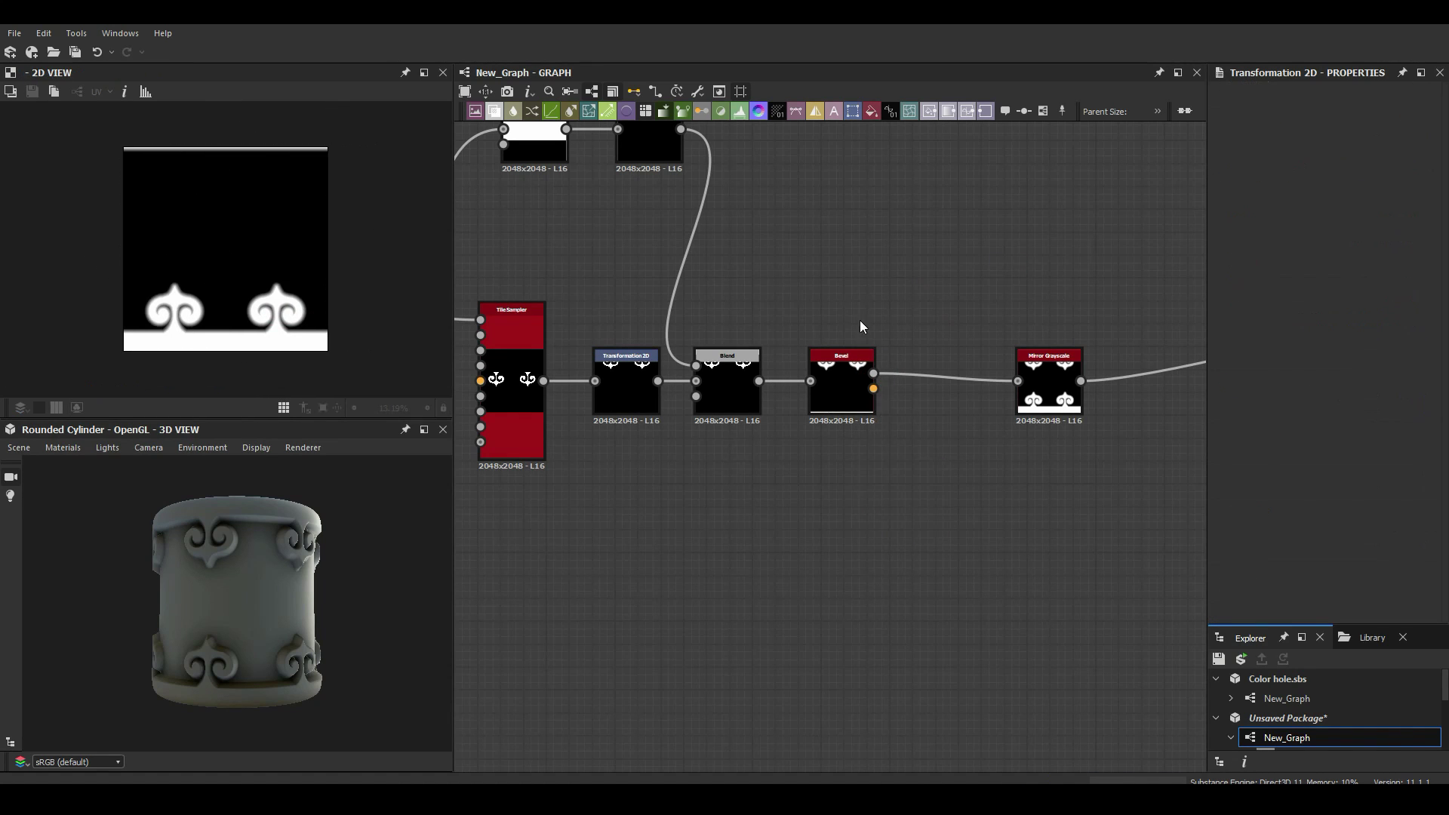
Duplicate the ornament Tile Sampler and blend its transformed copy in as a second row
key(ctrl+v)
click(512, 566)
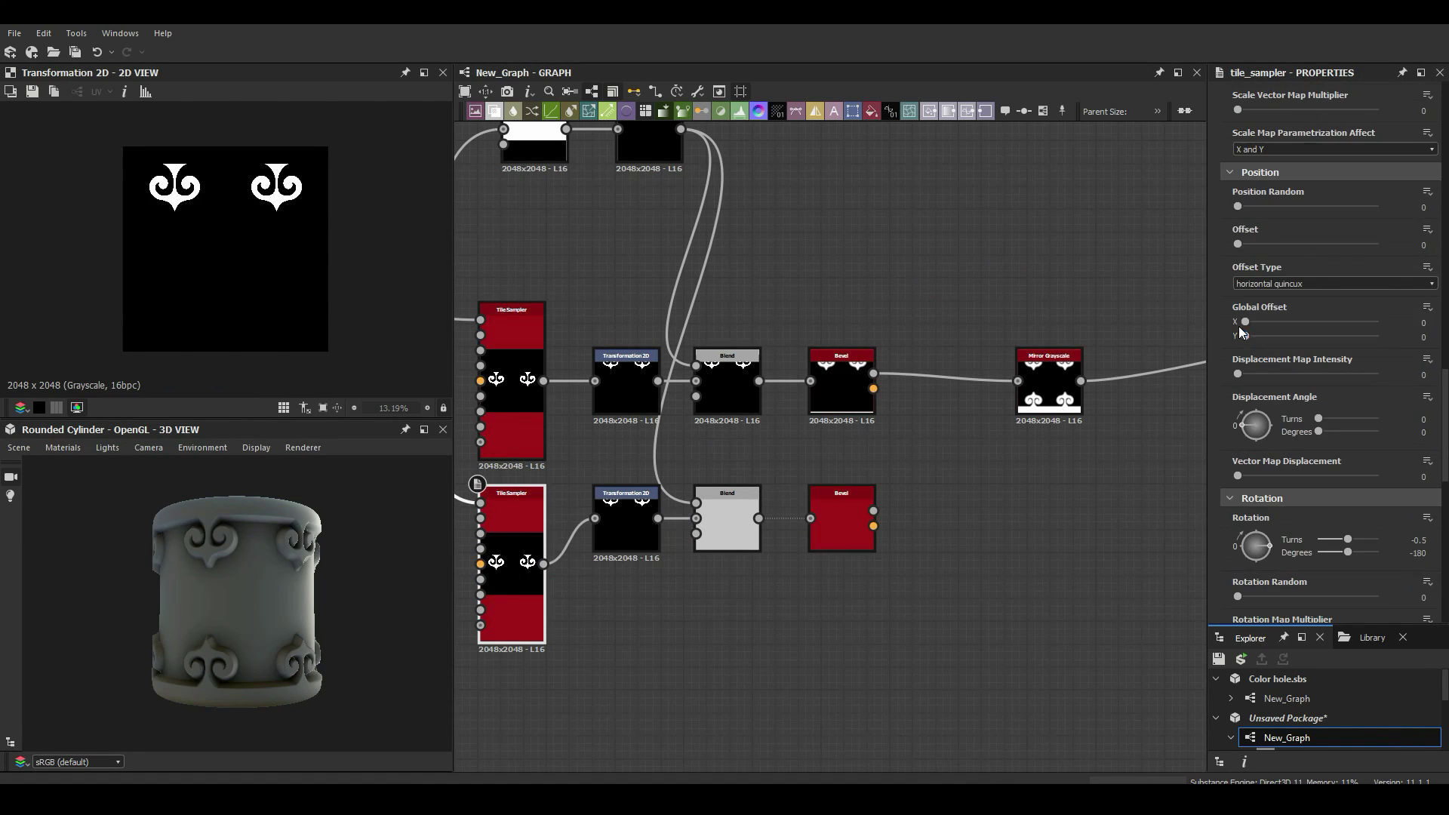
drag(873, 511, 948, 518)
drag(874, 374, 1008, 568)
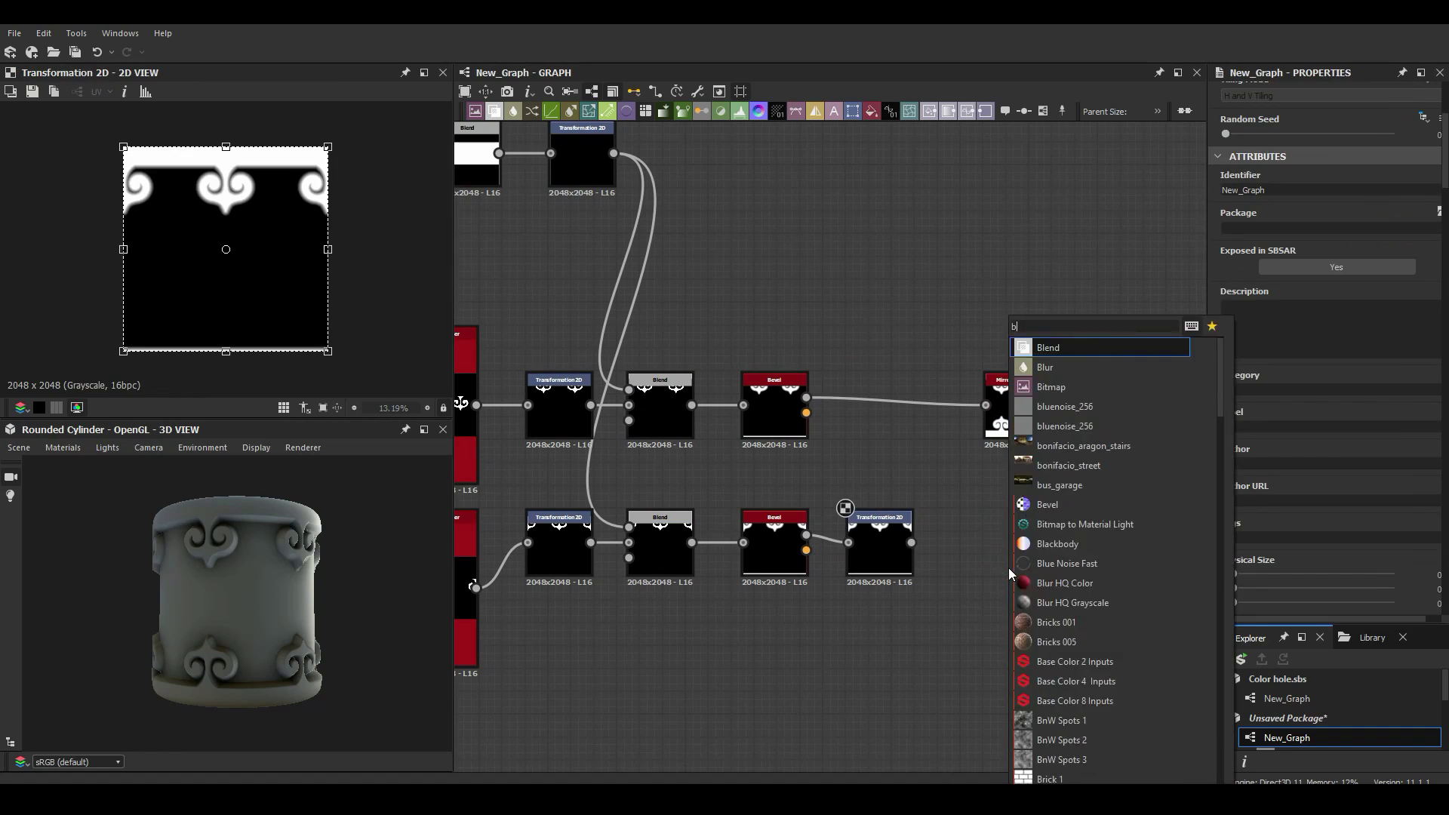
click(1008, 570)
drag(911, 543, 986, 550)
Switch the 3D preview mesh to Rounded Cube and orbit to view its face
click(19, 447)
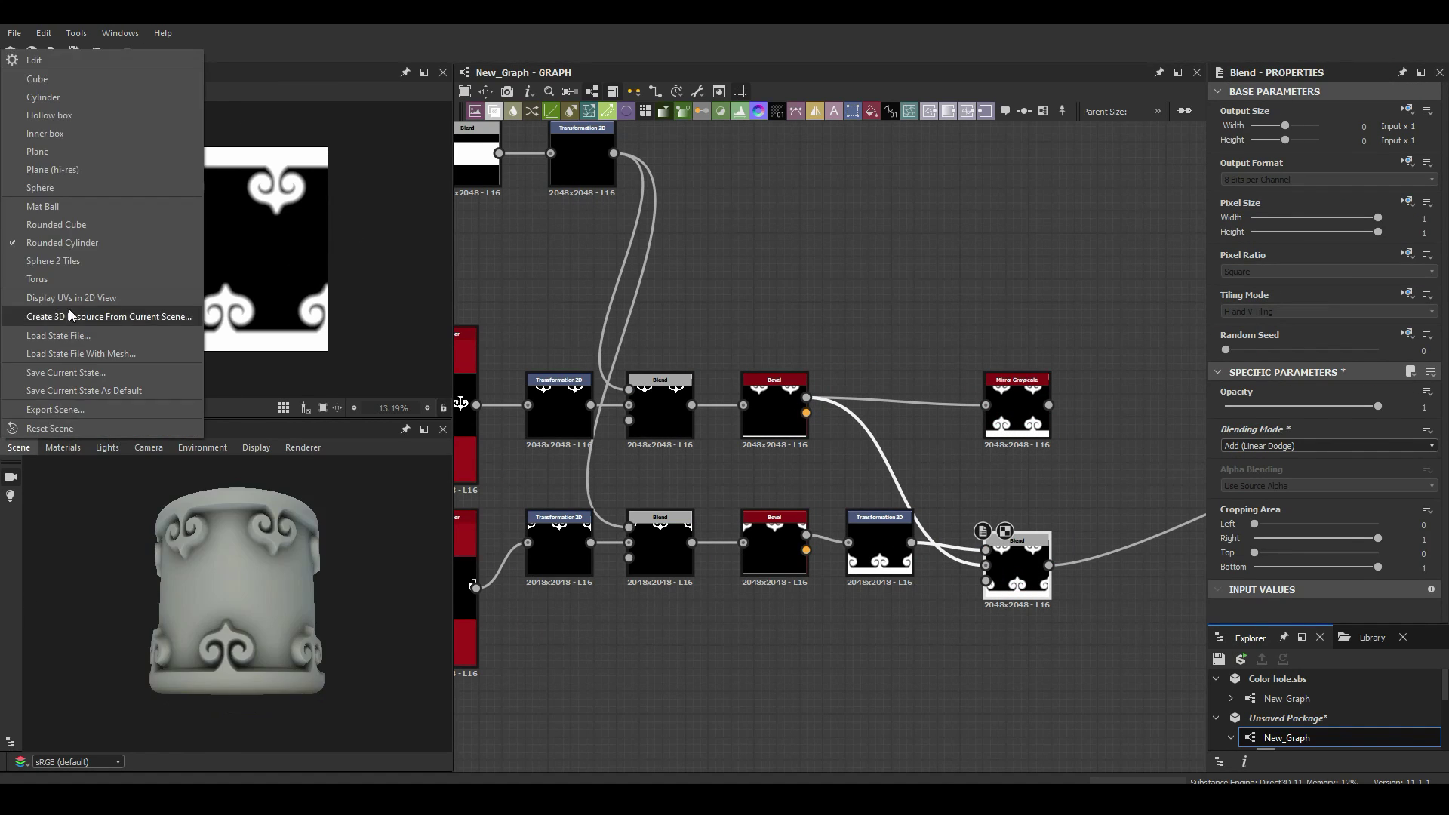
click(45, 308)
scroll(278, 595, up, 5)
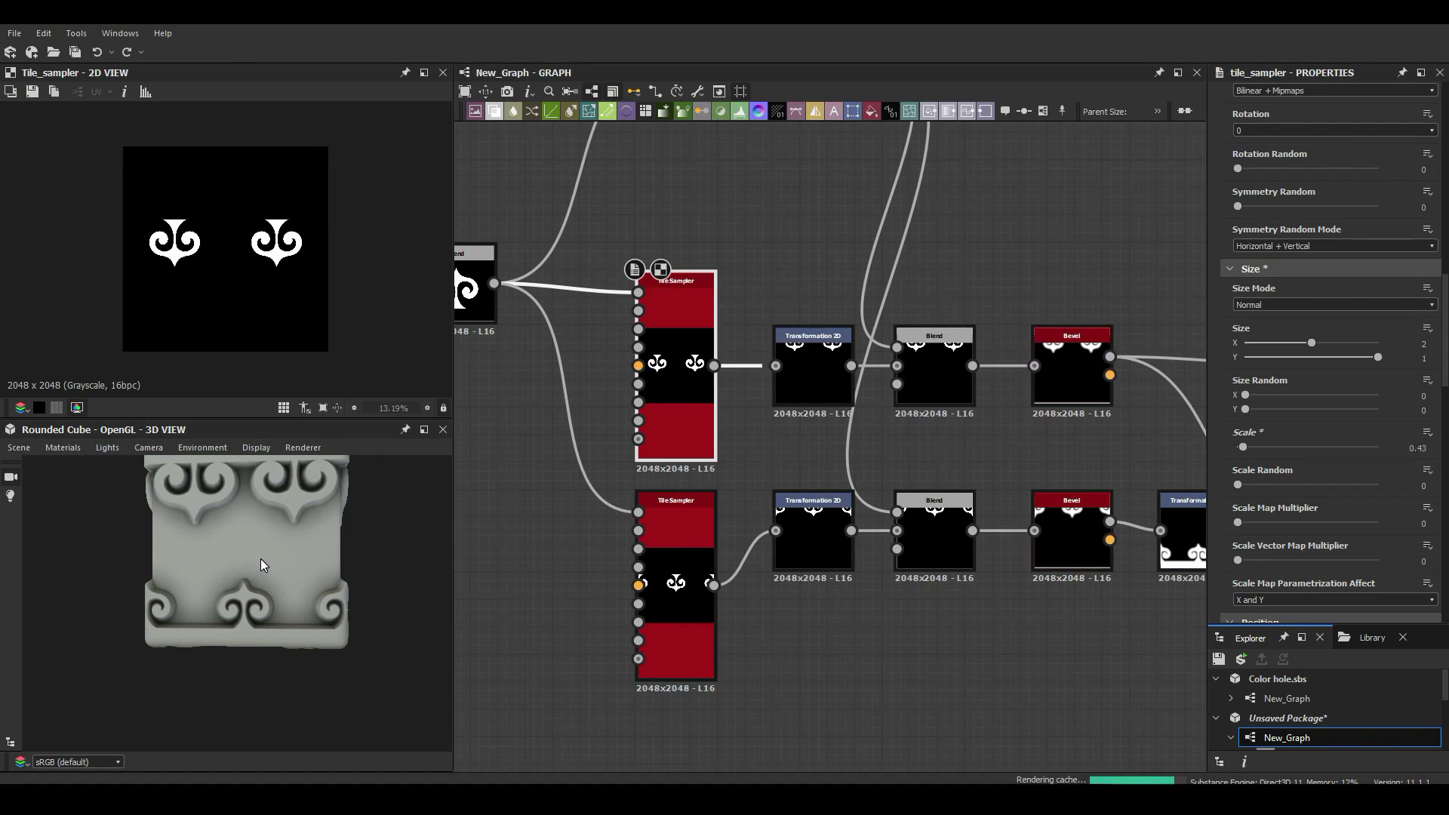
scroll(830, 407, down, 5)
click(1090, 429)
mouse_move(302, 529)
mouse_down()
mouse_move(349, 532)
mouse_move(324, 528)
mouse_up()
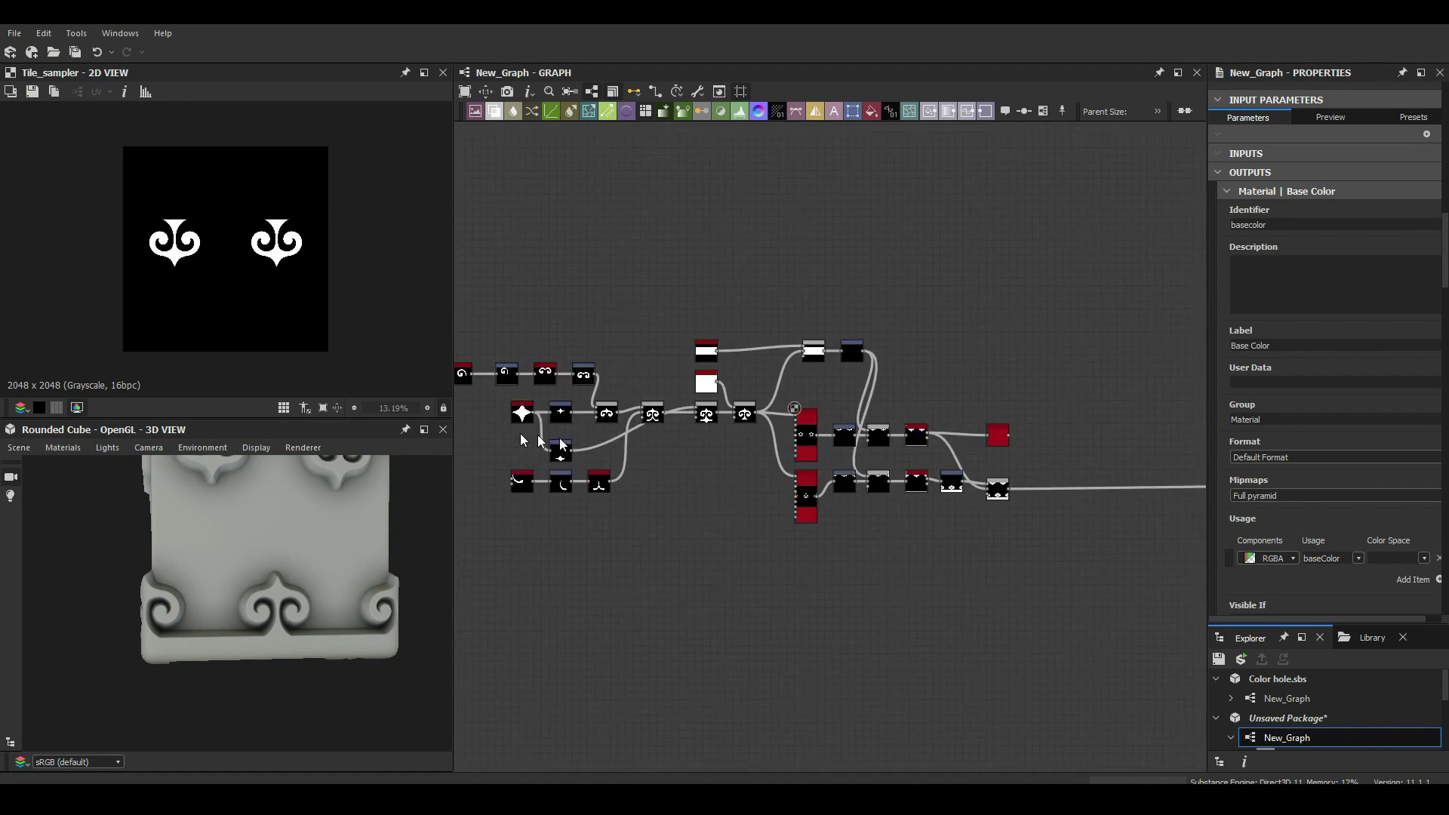
Review the base-colour gradient map setup and close the Gradient Editor
scroll(714, 397, up, 4)
scroll(899, 511, down, 2)
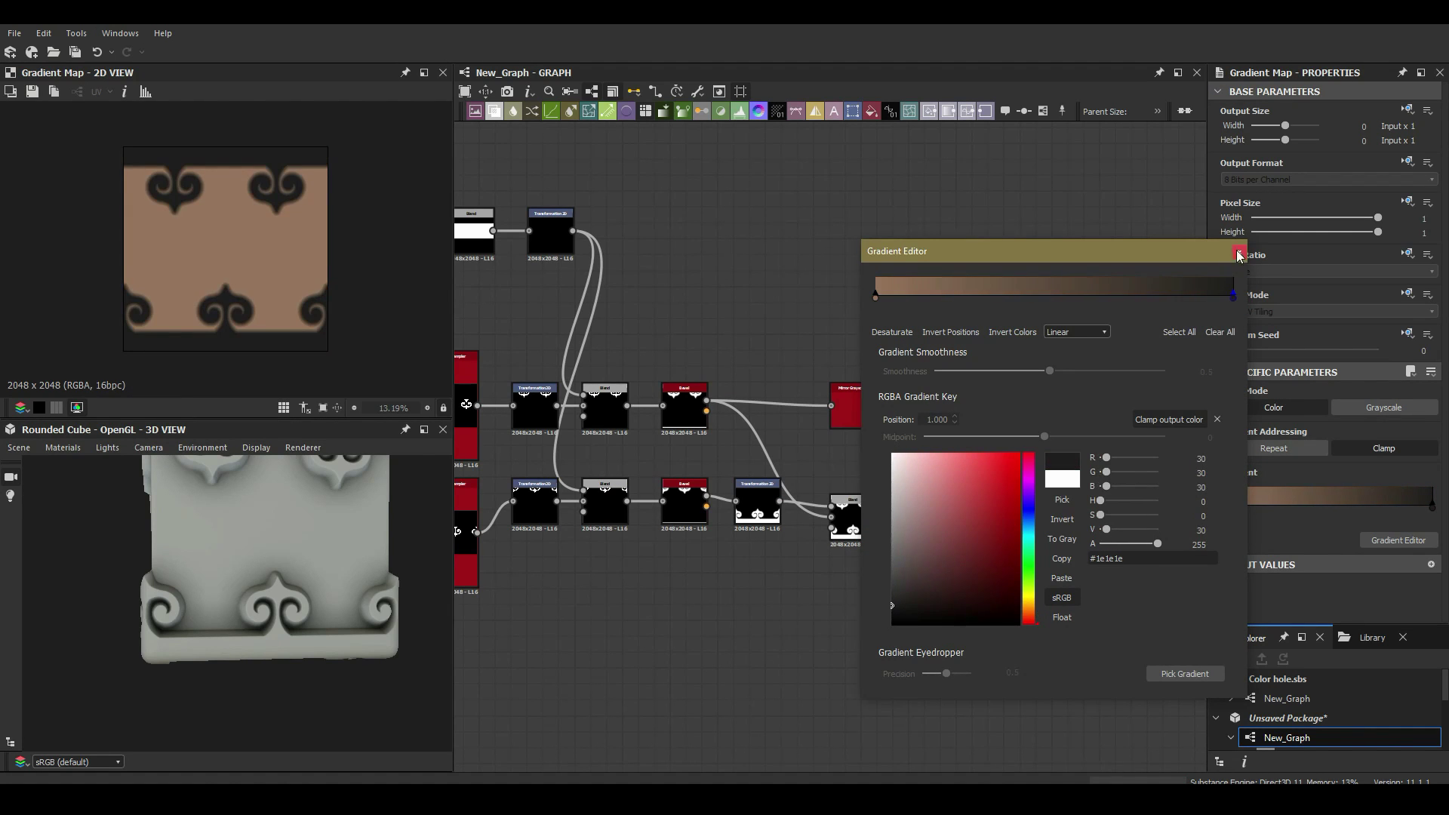
click(1239, 256)
scroll(880, 317, down, 3)
scroll(464, 555, up, 3)
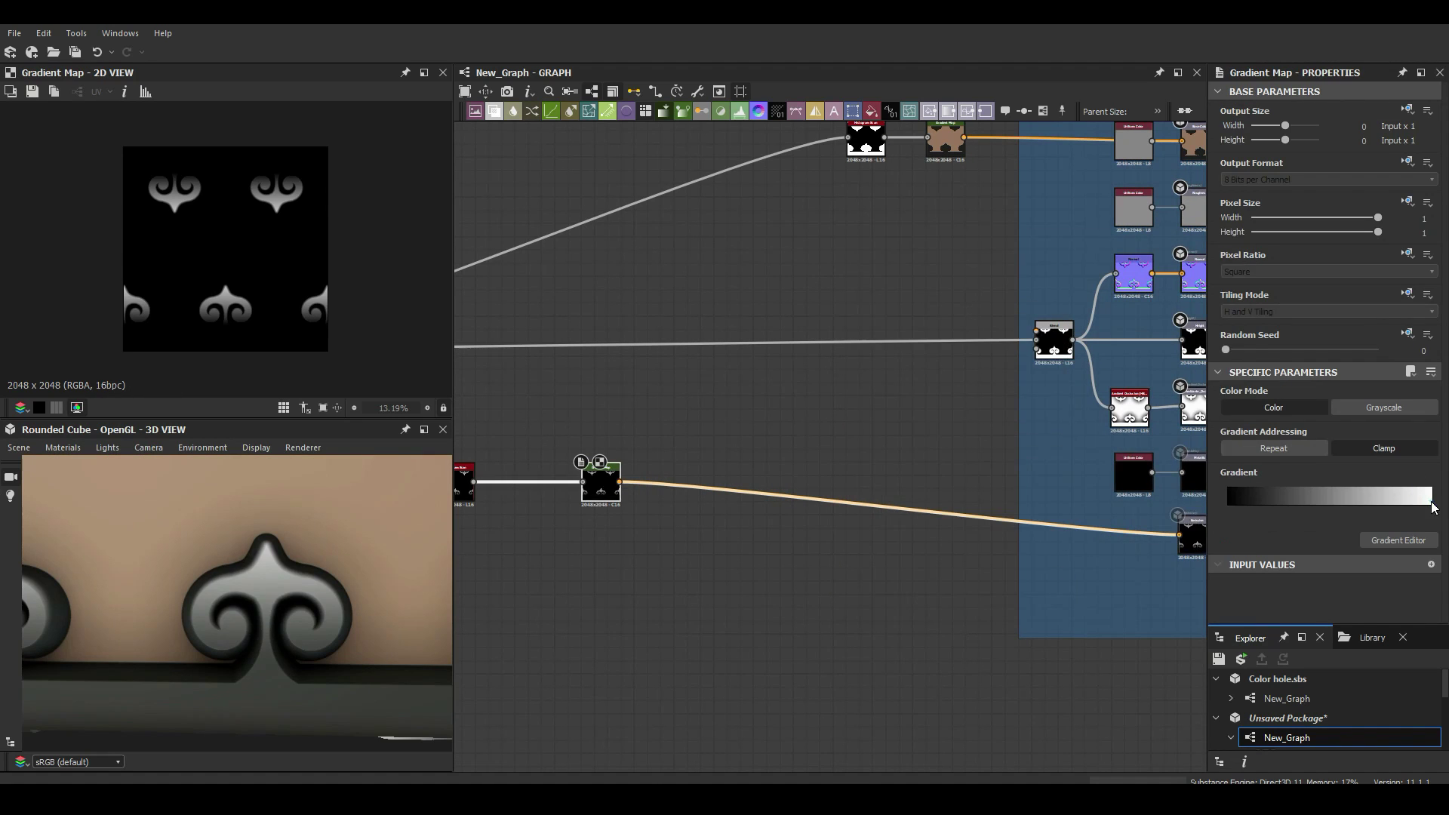
Recolour the gradient keys toward red and orange and adjust the Histogram Scan position
double_click(1433, 507)
click(1012, 458)
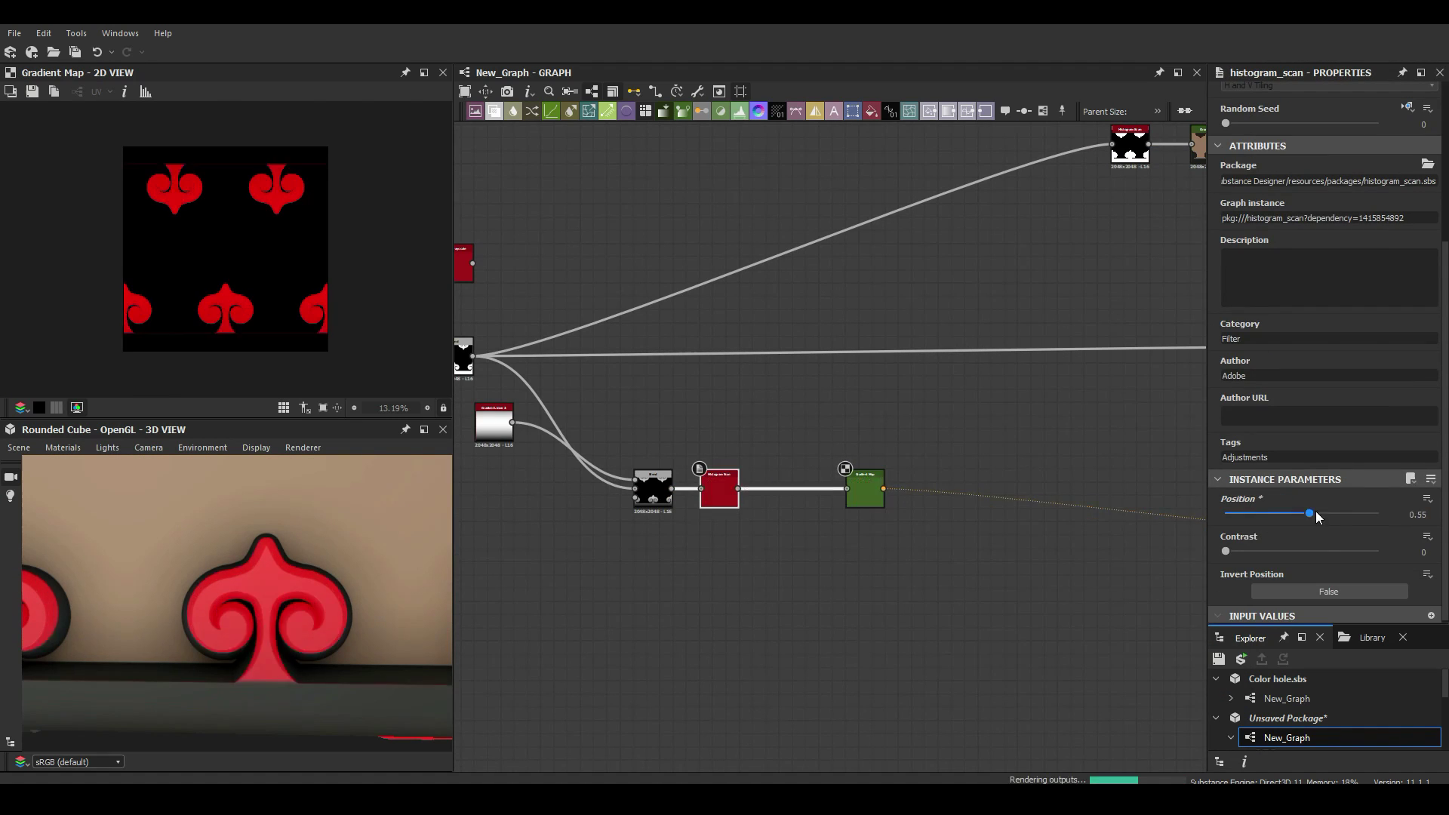
drag(1315, 510, 1303, 507)
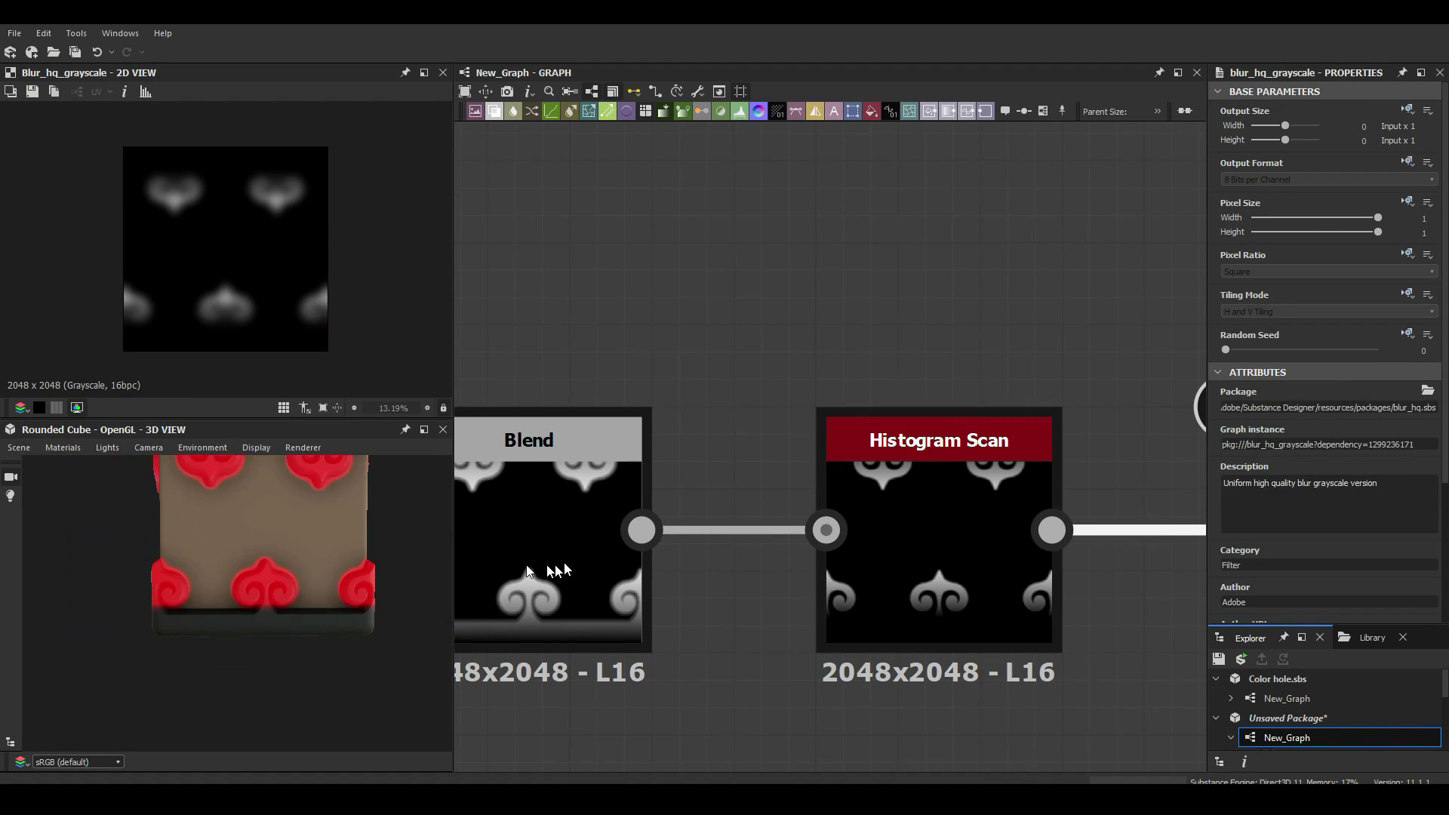
drag(1017, 455, 974, 467)
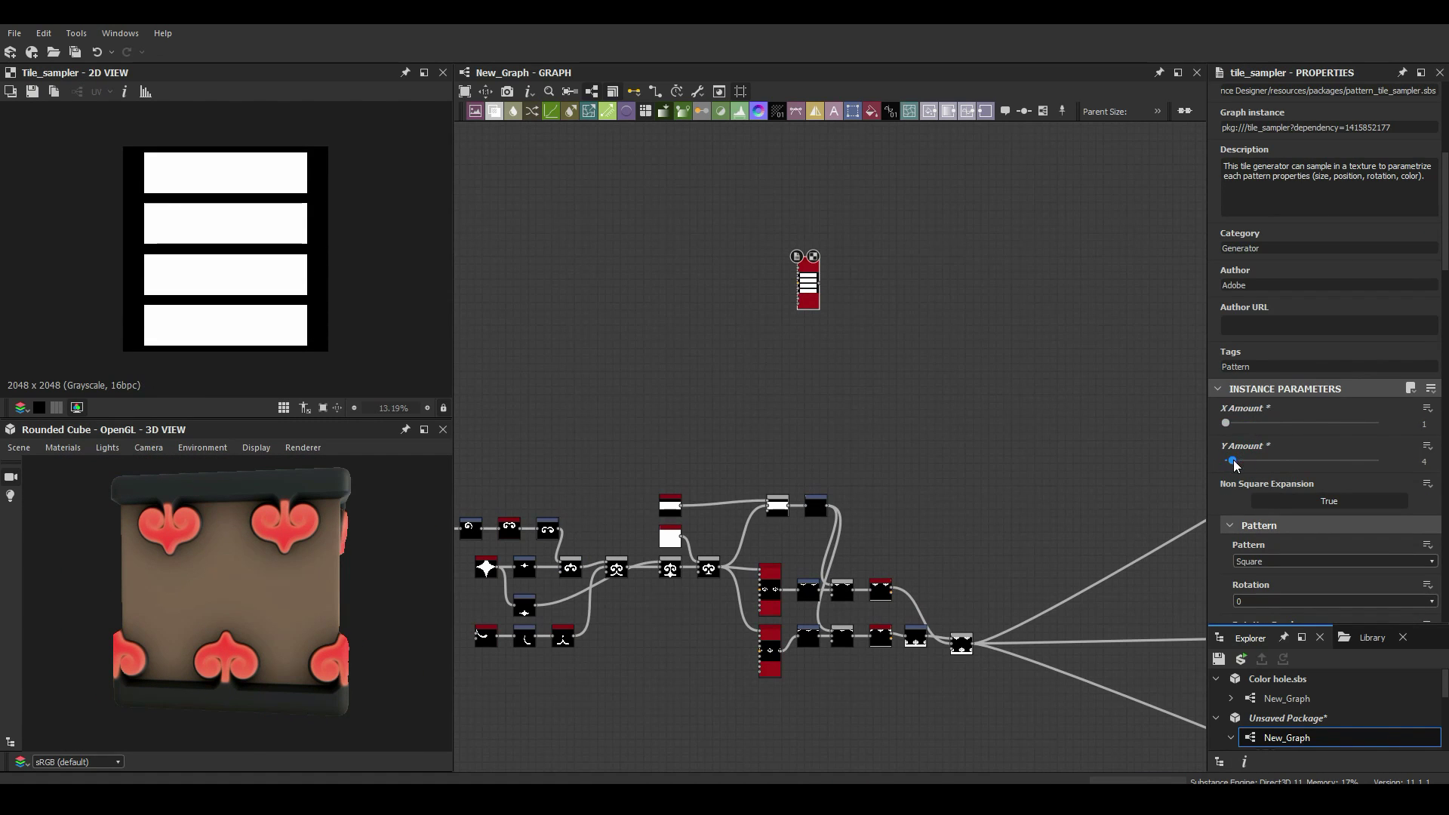
Add Edge Detect and Slope Blur Grayscale nodes after the plank Tile Sampler
scroll(1399, 557, down, 5)
drag(820, 283, 822, 291)
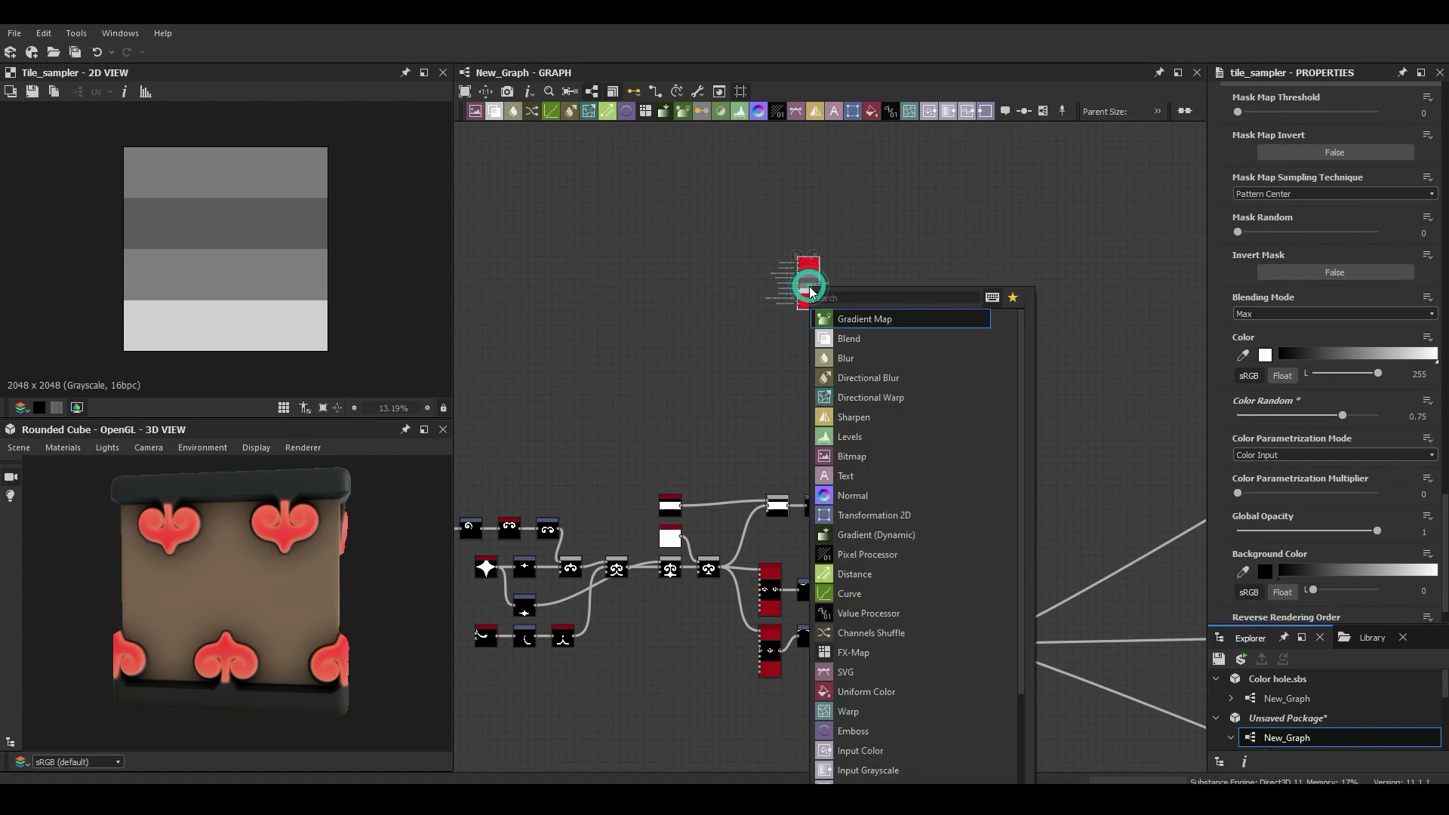
text(edge)
key(Return)
scroll(228, 219, up, 10)
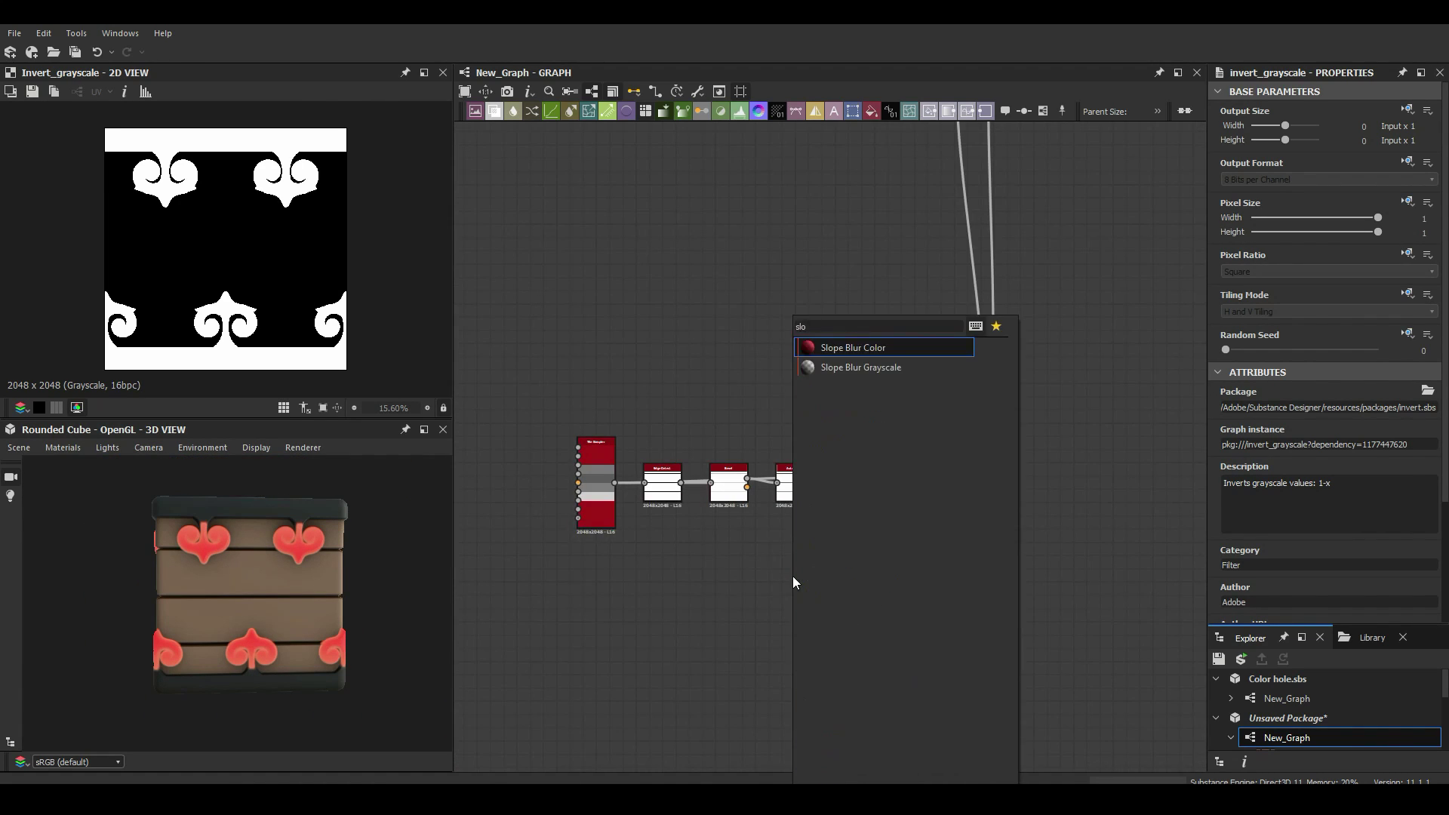
click(849, 602)
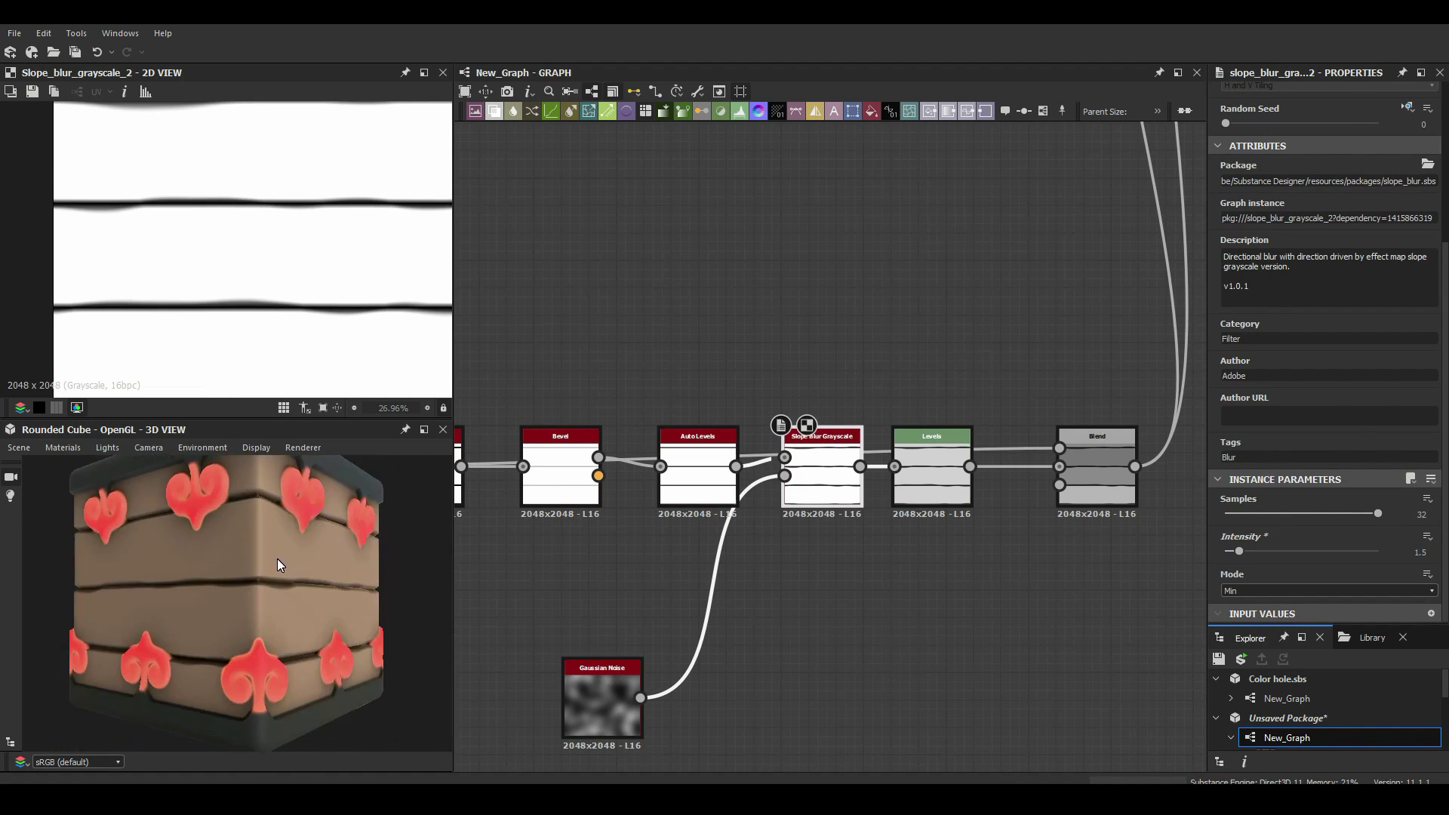
Inspect the plank Tile Sampler settings and orbit the rounded cylinder preview
drag(258, 542, 328, 546)
click(685, 526)
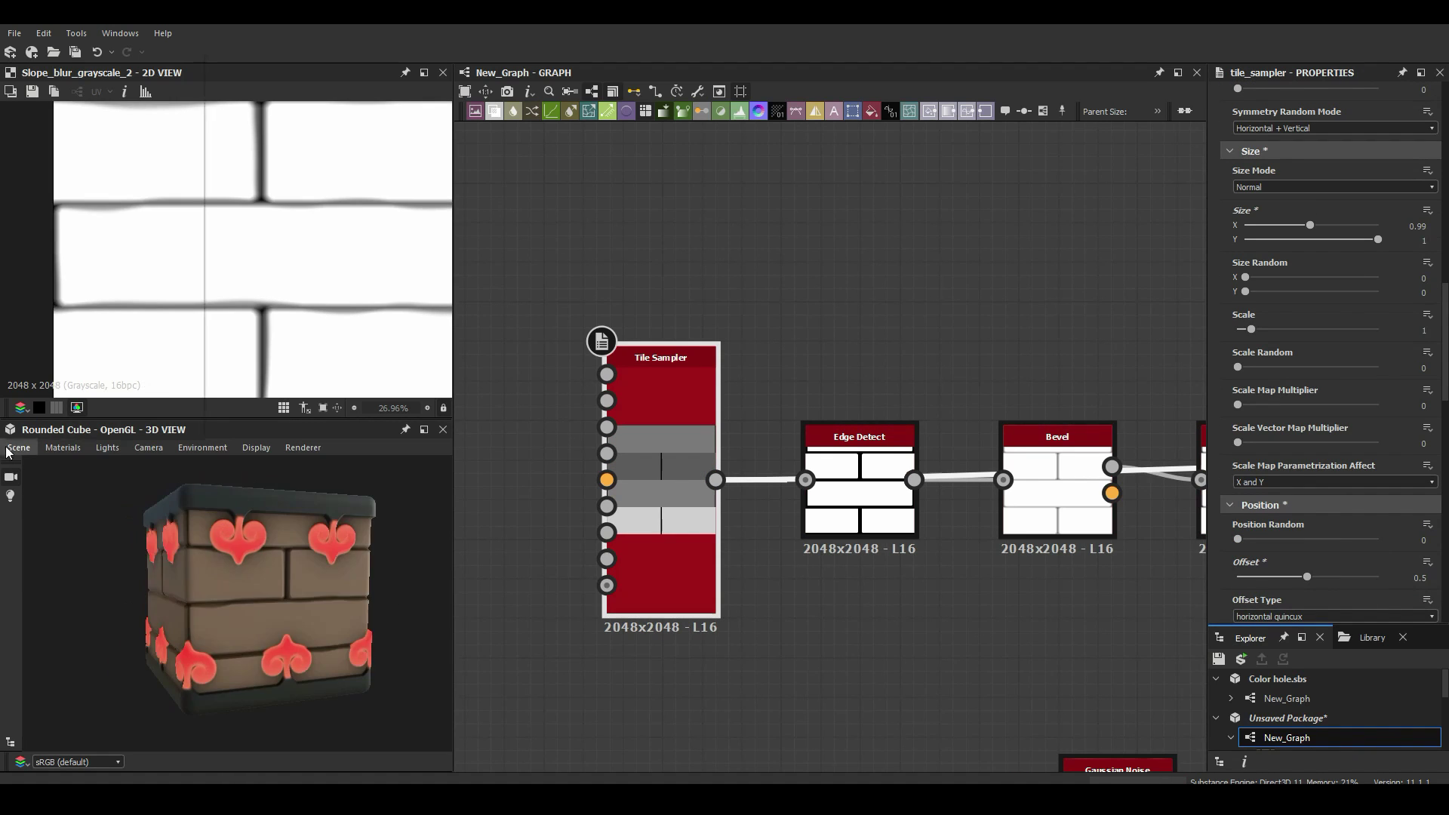
mouse_move(202, 585)
mouse_down()
mouse_move(333, 576)
mouse_move(175, 647)
mouse_up()
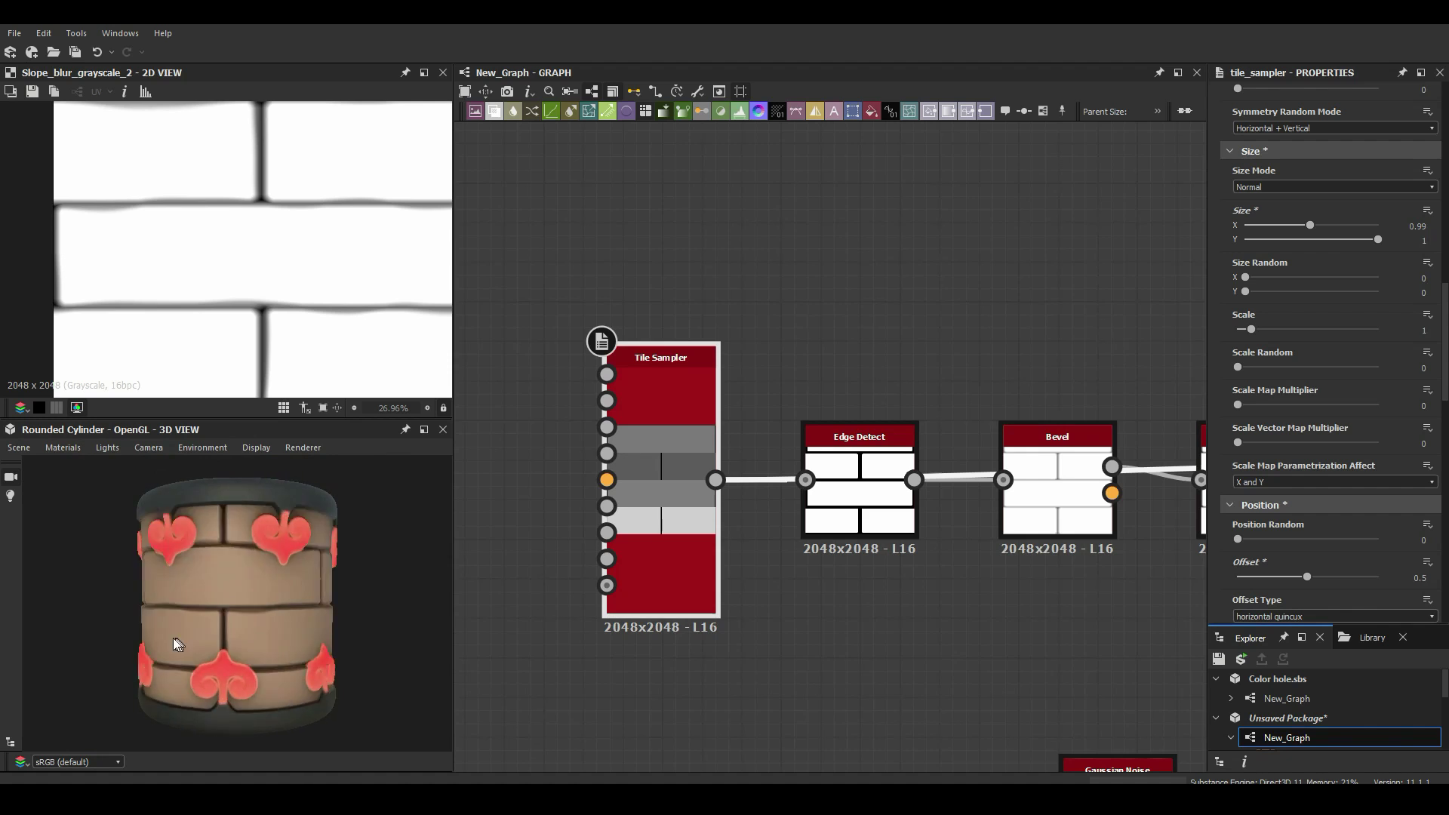
scroll(795, 410, down, 5)
Add a Tile Sampler and a reshaped Waveform 1 followed by a Bevel
key(space)
text(tile)
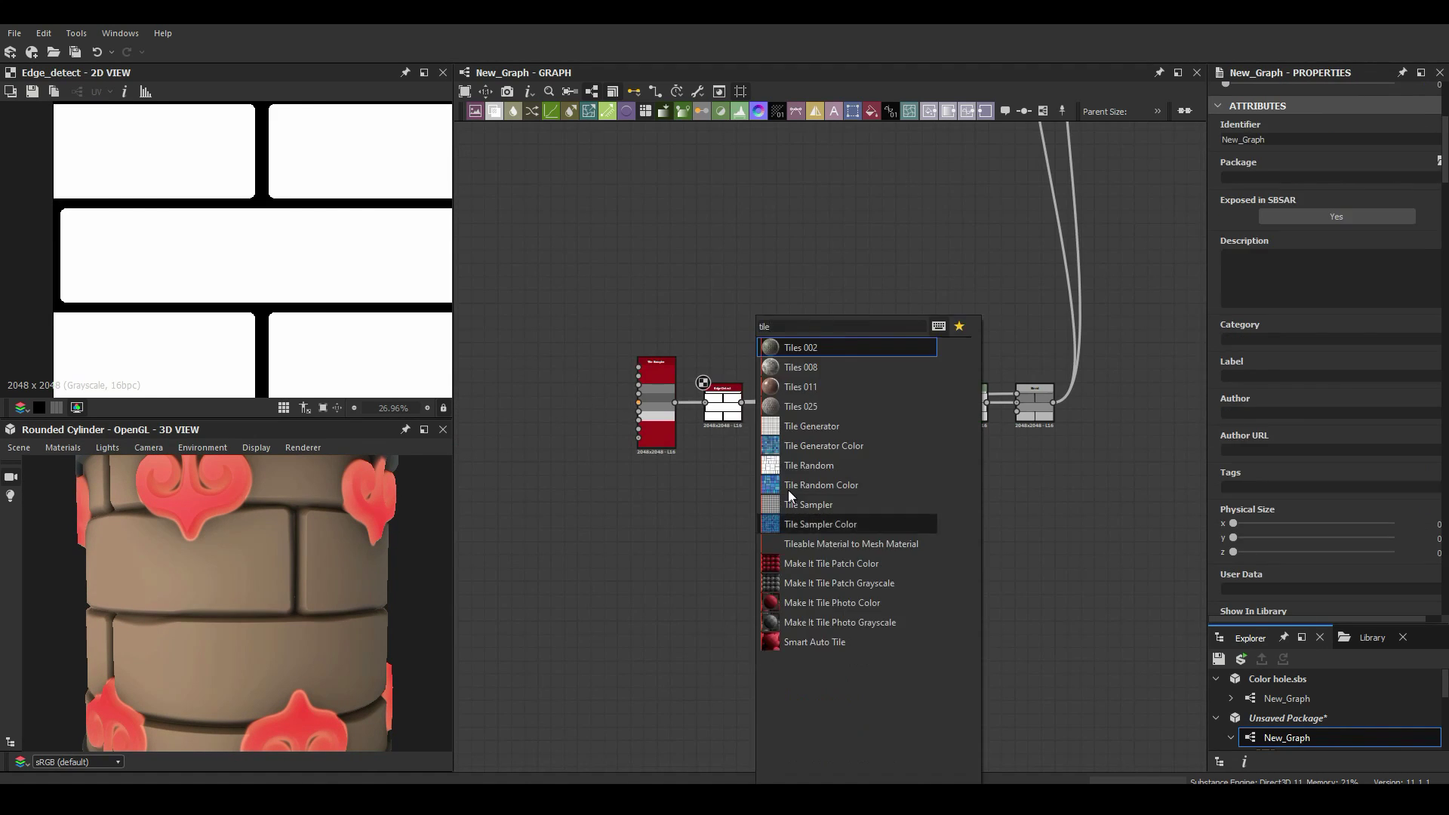
key(Return)
key(space)
text(wave)
key(Return)
drag(1248, 546, 1239, 551)
mouse_move(610, 628)
mouse_down()
mouse_move(611, 602)
mouse_move(942, 555)
mouse_up()
click(642, 452)
Feed the bevelled waveform and inverted Edge Detect mask into the new Tile Sampler
scroll(573, 618, up, 3)
scroll(942, 555, down, 2)
scroll(942, 555, up, 2)
drag(568, 309, 876, 325)
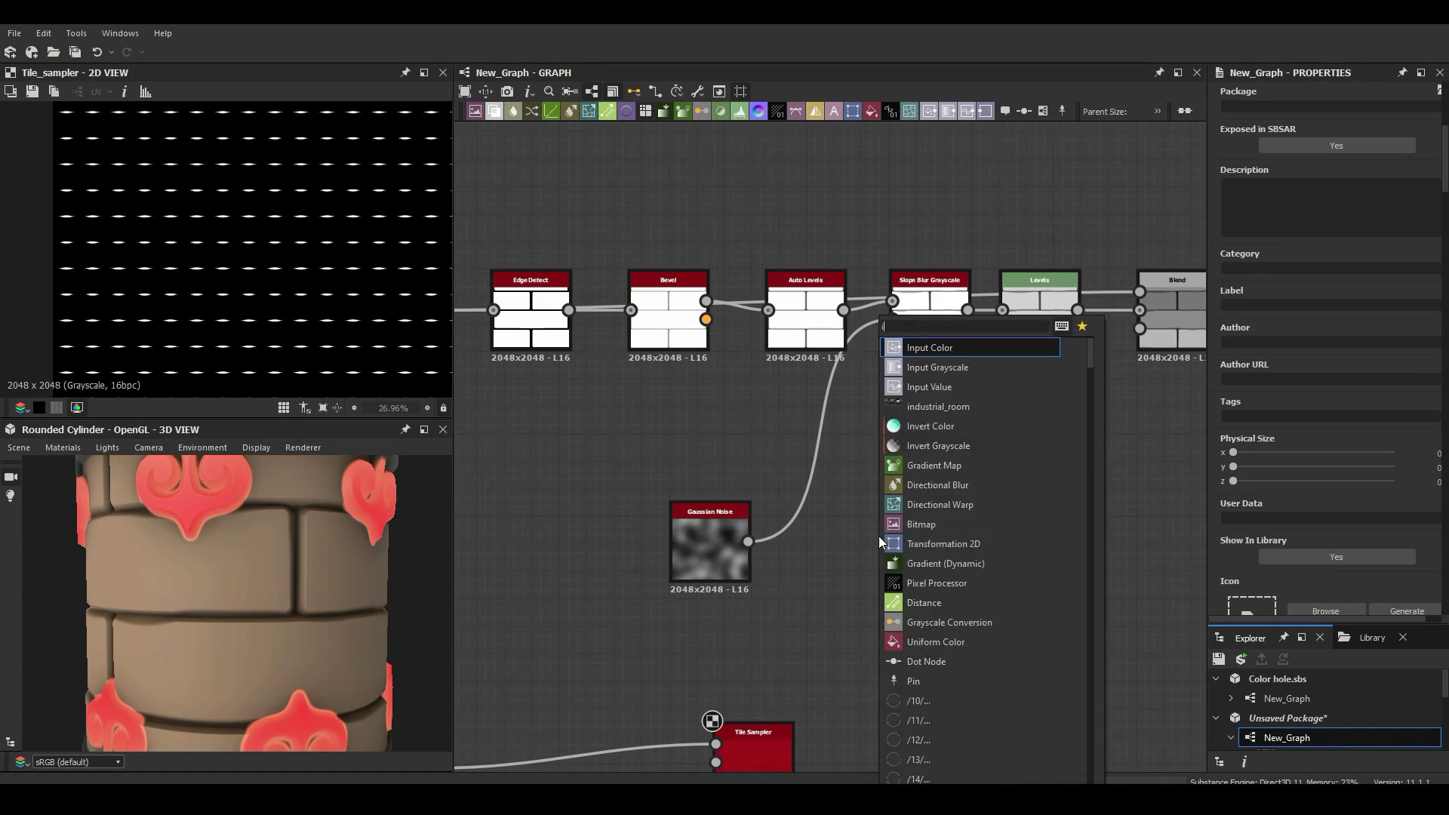
click(879, 534)
scroll(560, 632, up, 2)
middle_drag(560, 604, 568, 280)
drag(617, 278, 785, 627)
click(840, 490)
Tune the new Tile Sampler's mask threshold
scroll(1329, 377, down, 10)
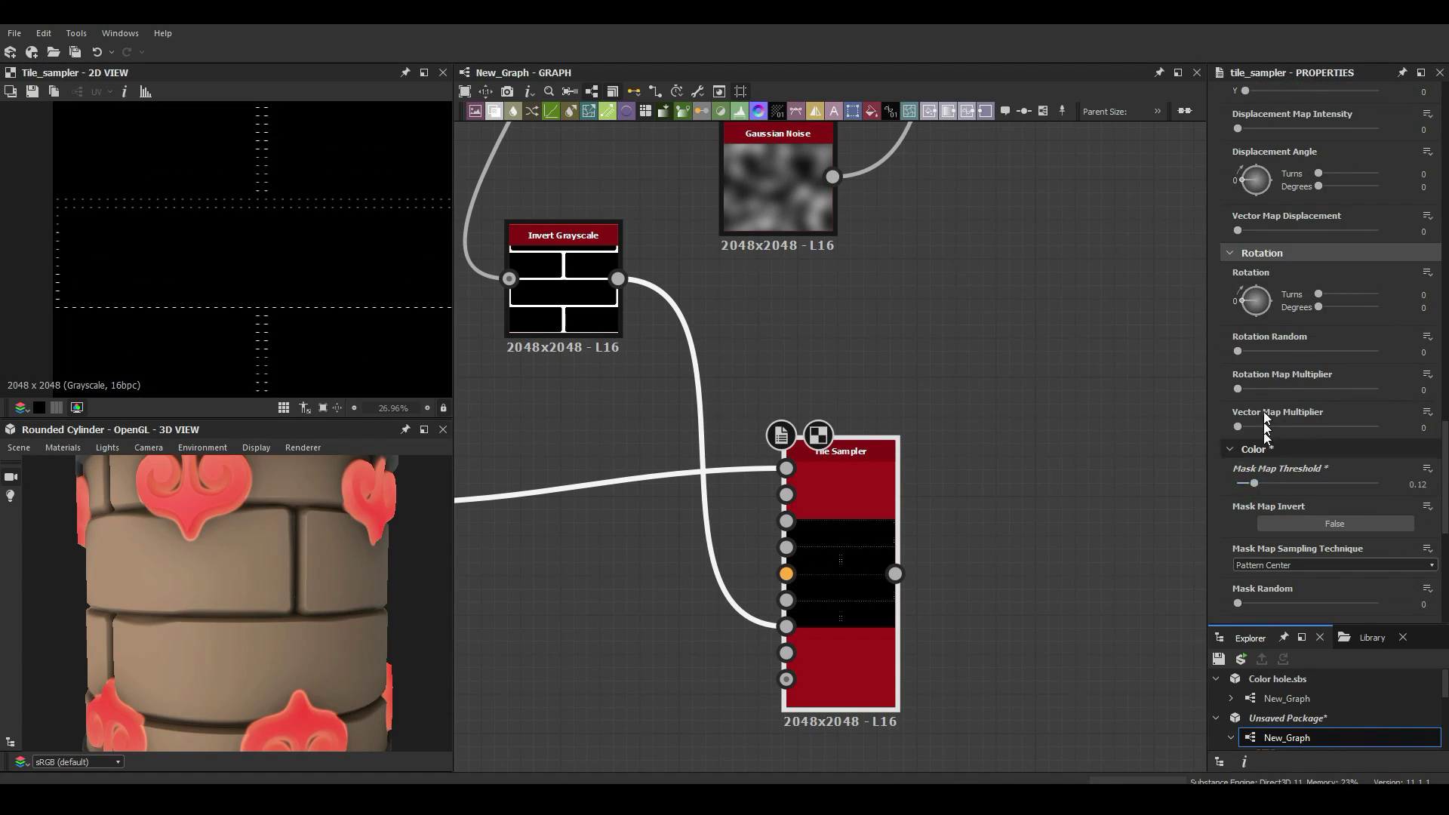
drag(1253, 249, 1367, 255)
scroll(1245, 377, down, 5)
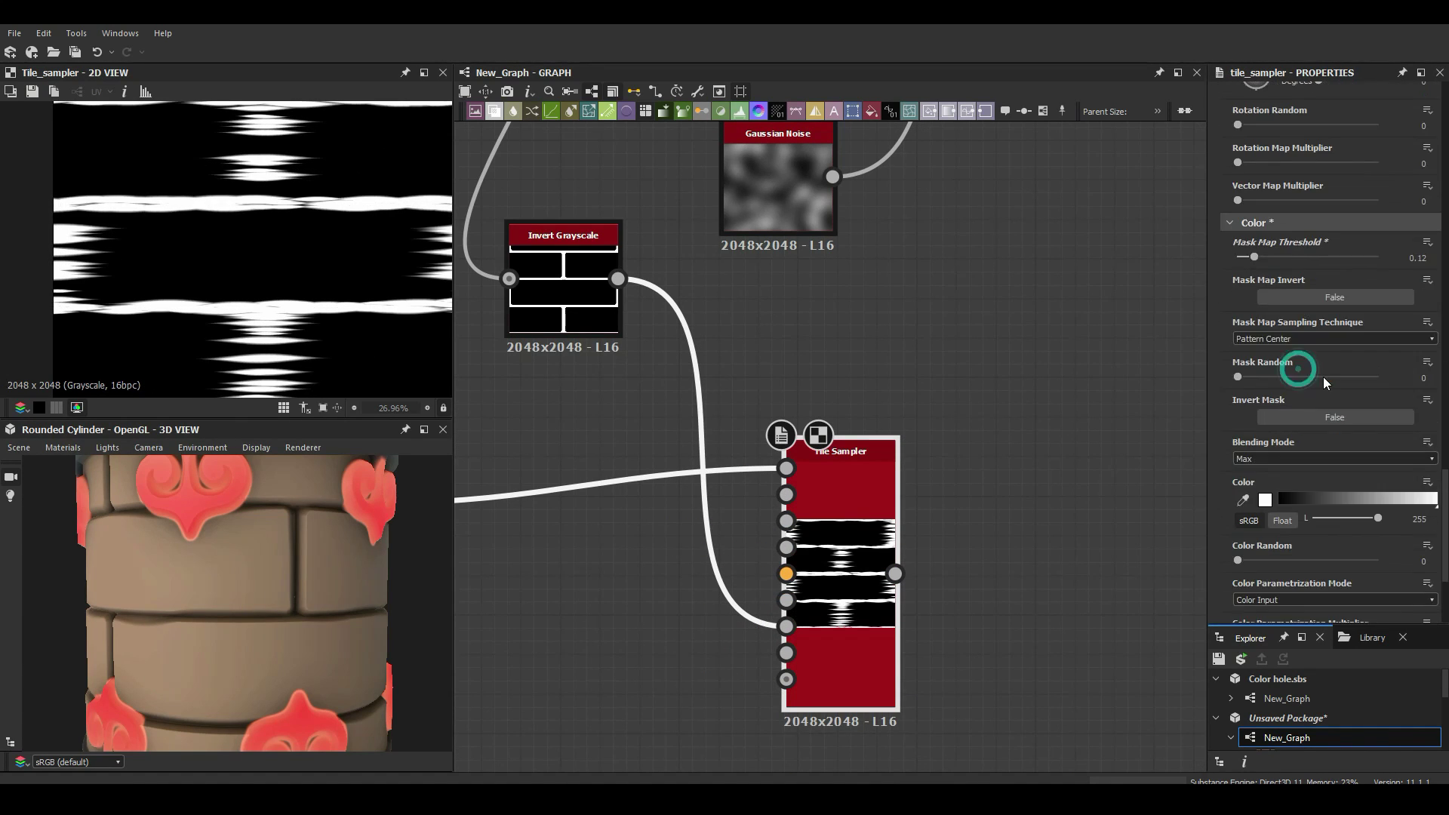
scroll(1247, 332, up, 5)
scroll(1244, 287, up, 5)
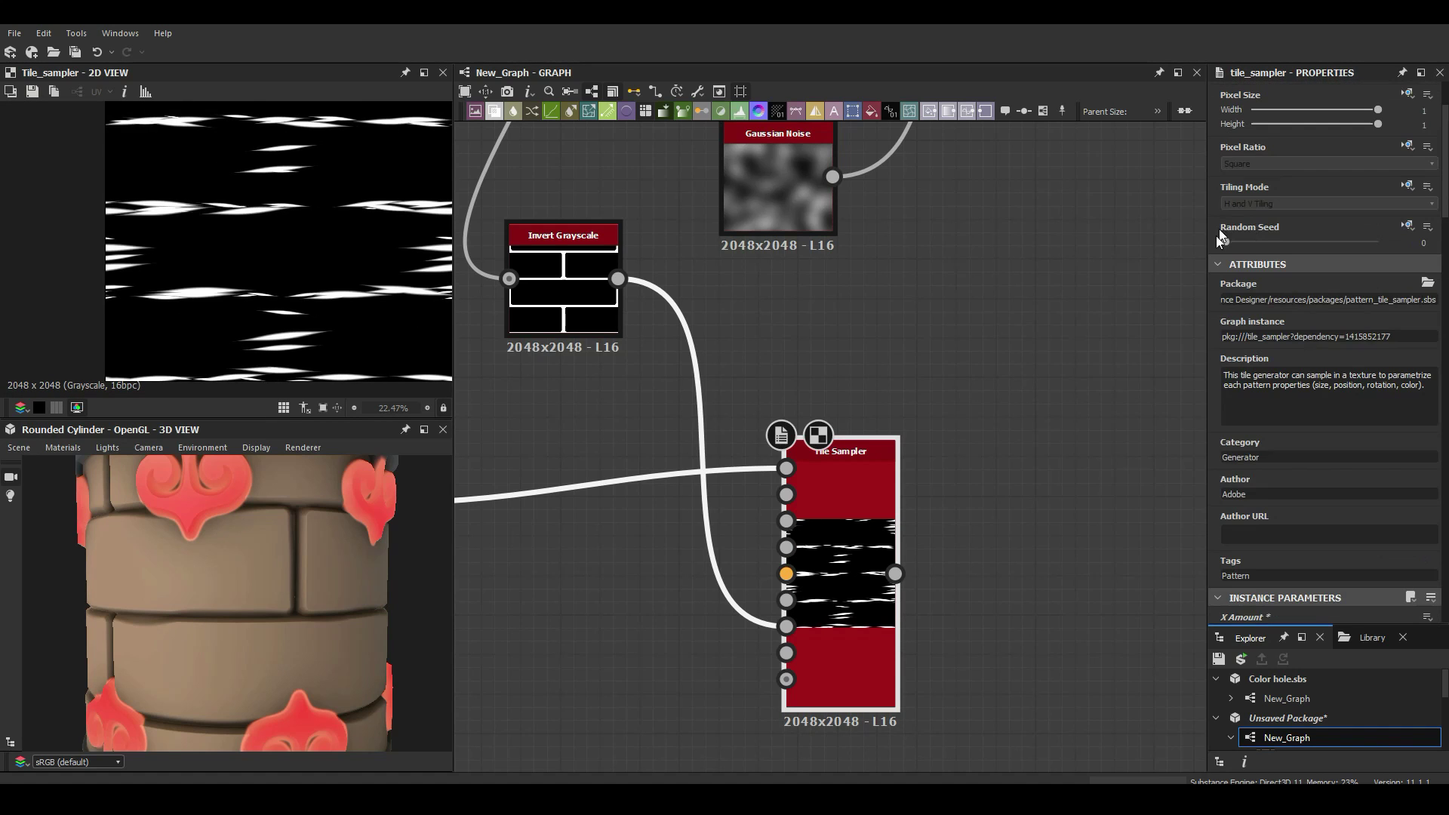
click(1240, 243)
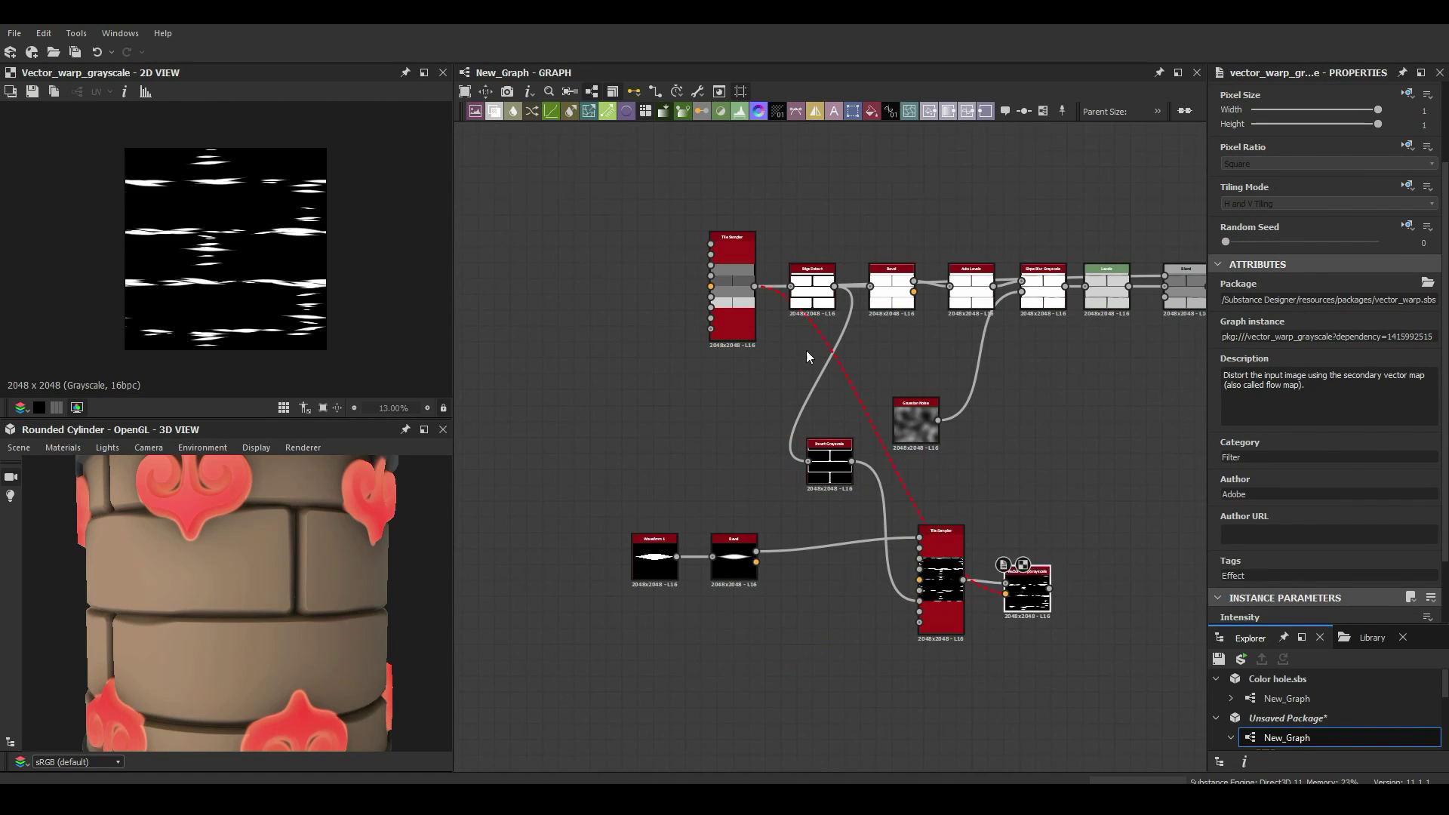
Preview the plank Tile Sampler, Edge Detect and Vector Warp outputs
click(732, 286)
scroll(288, 497, down, 2)
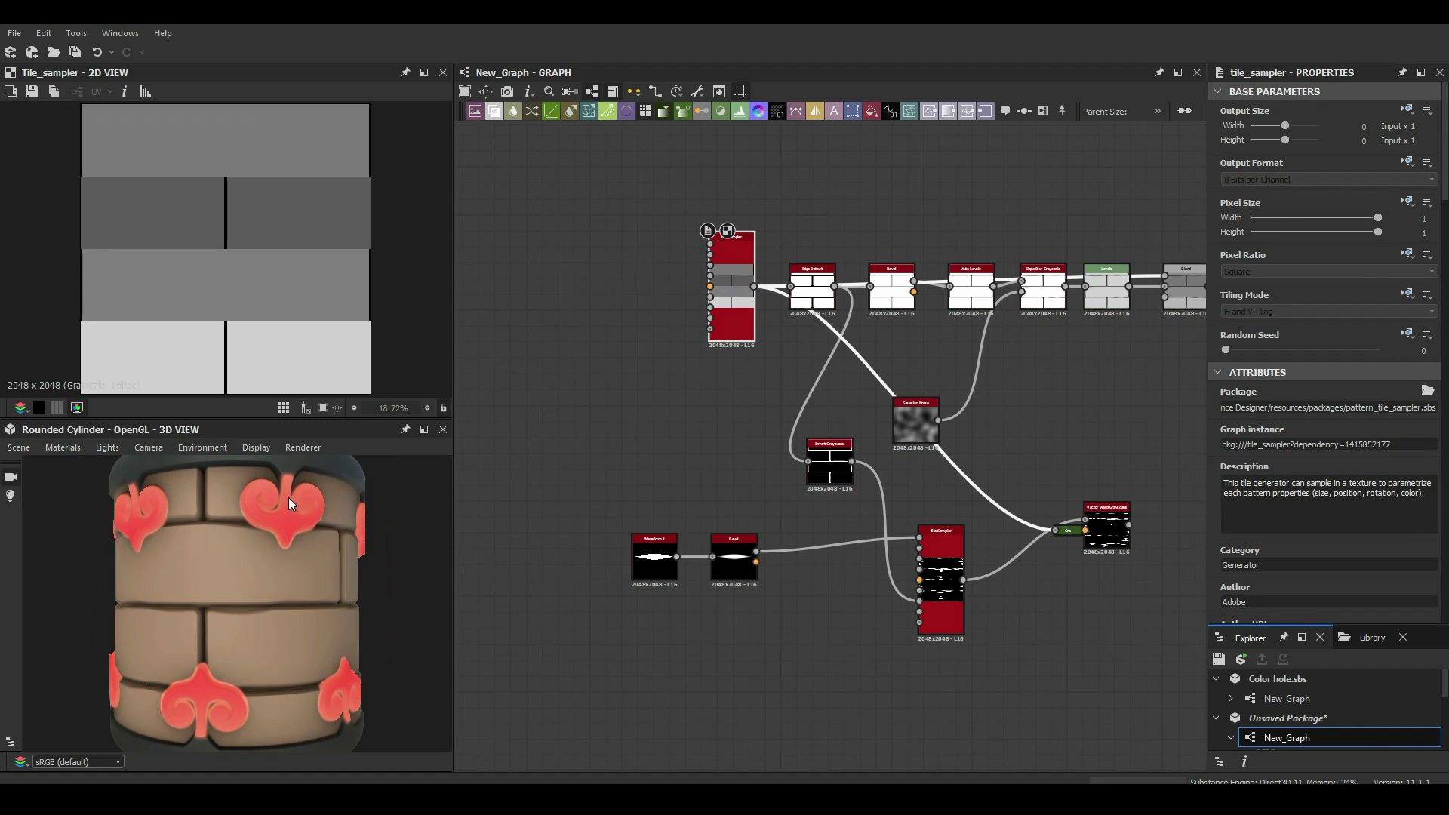
click(812, 291)
click(741, 329)
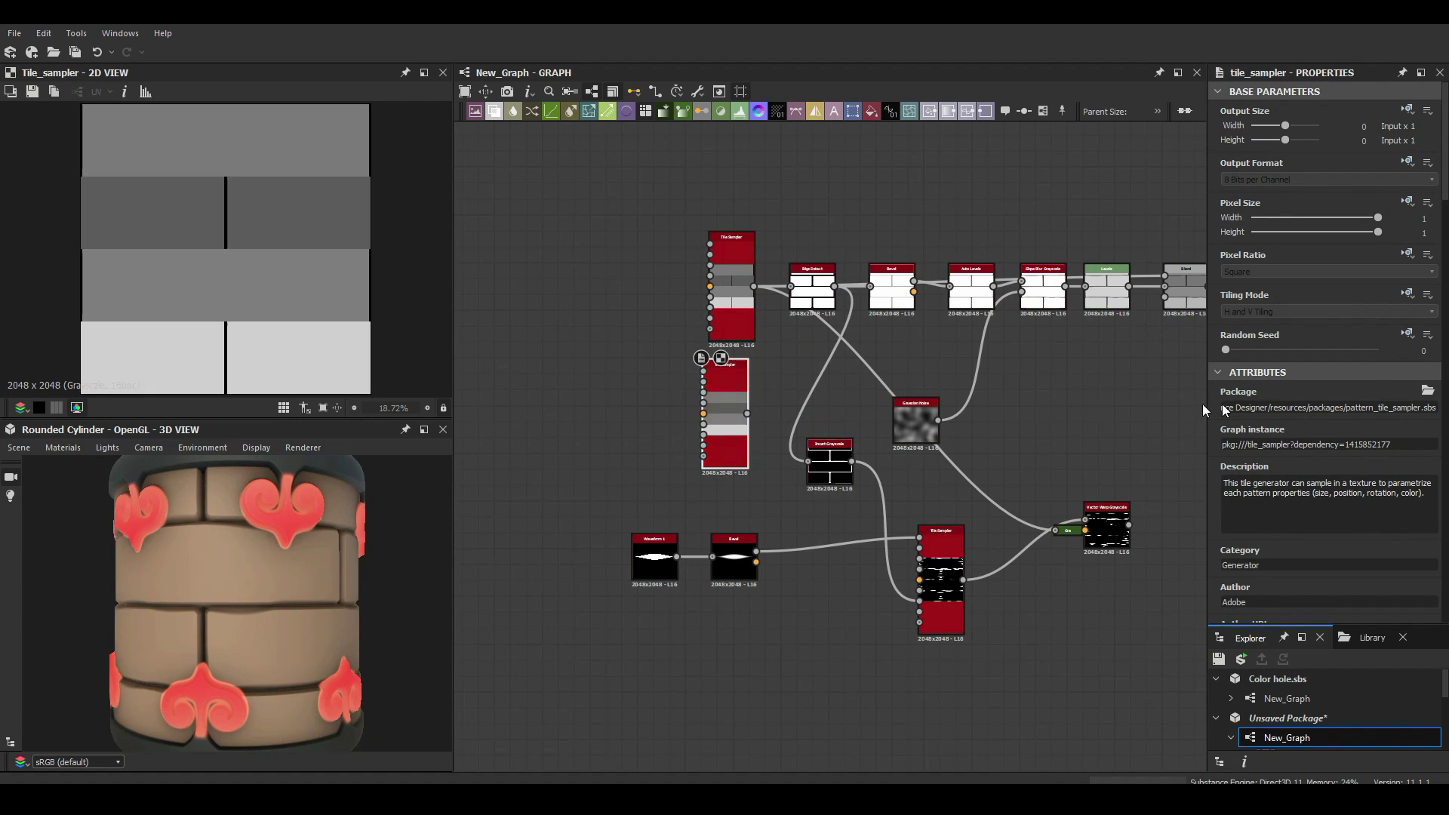
scroll(1329, 377, down, 5)
scroll(808, 406, up, 2)
click(1109, 521)
Adjust the plank Tile Sampler's column count and check the Vector Warp and Subtract blend results
scroll(652, 507, up, 2)
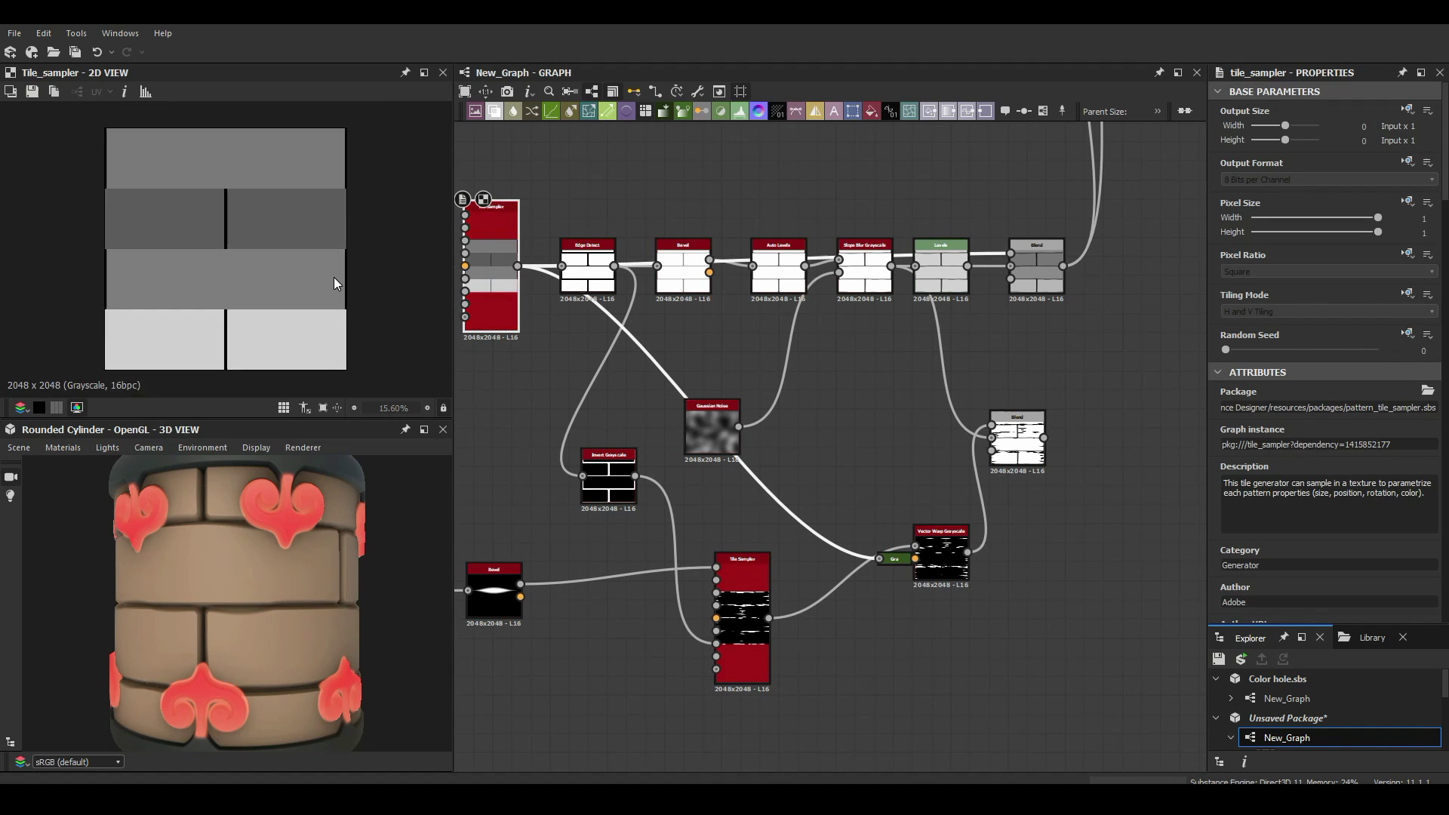
scroll(334, 283, up, 1)
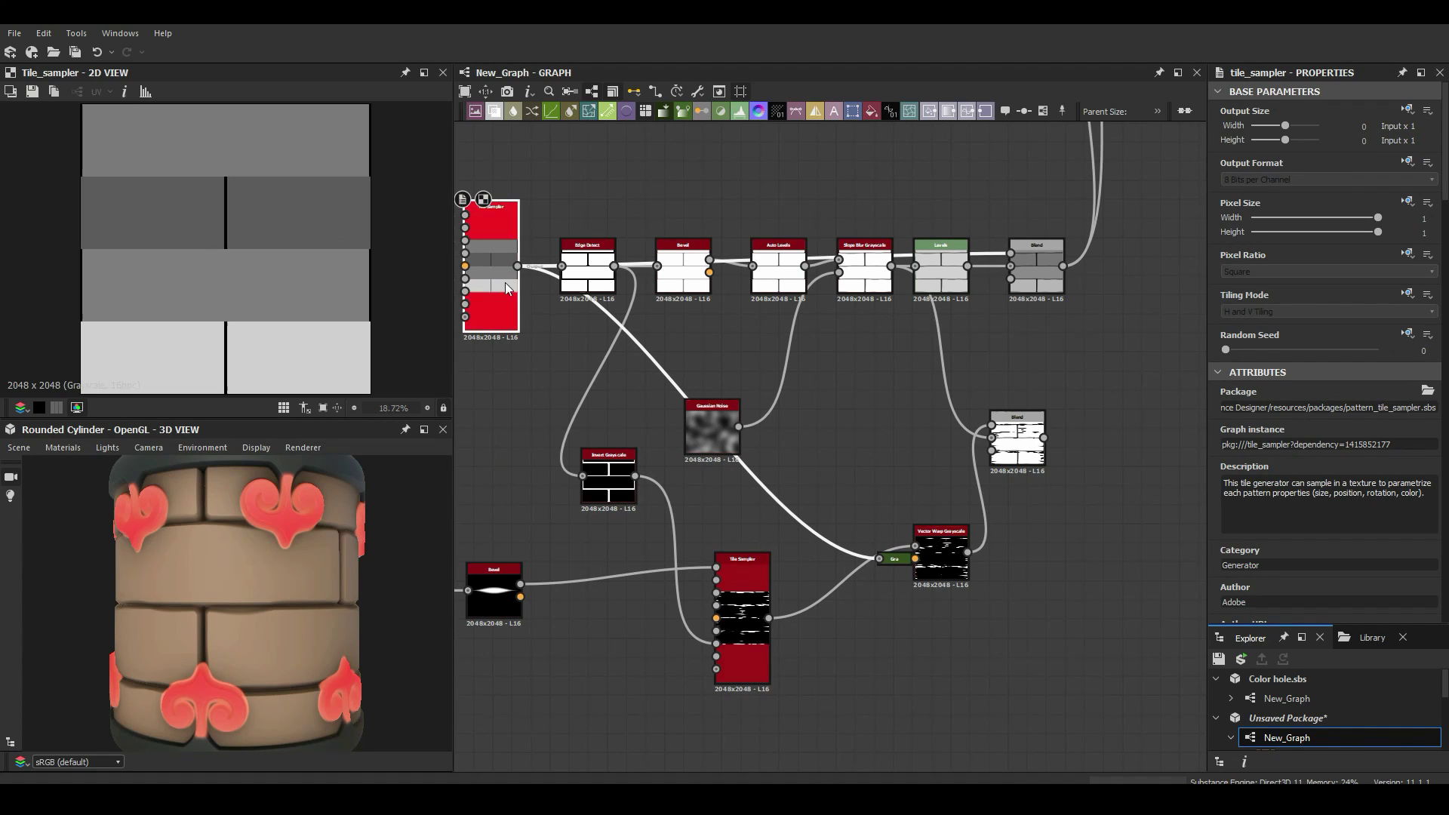
scroll(1328, 378, down, 4)
click(1436, 471)
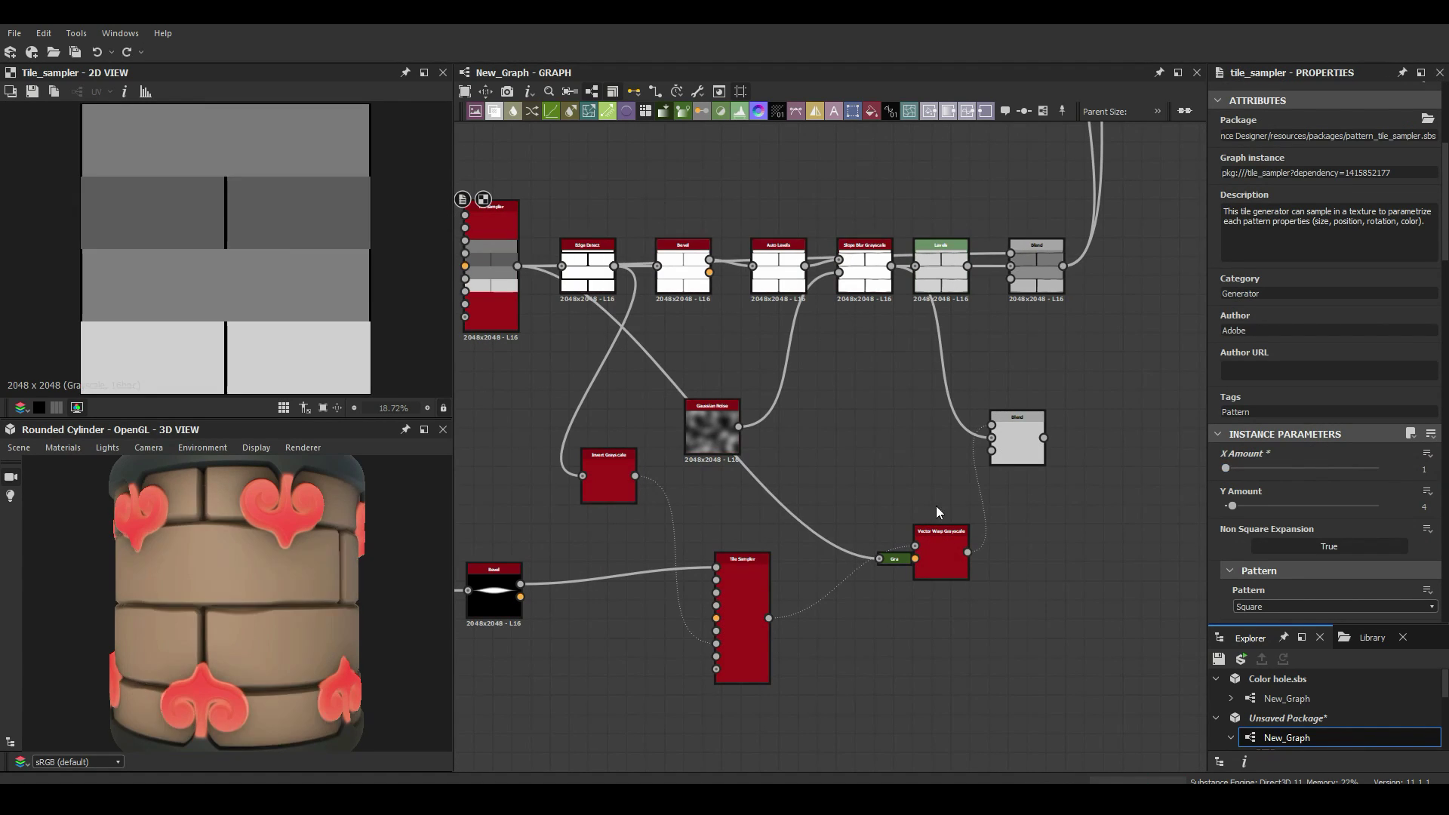
click(942, 555)
click(1017, 442)
scroll(1077, 470, up, 1)
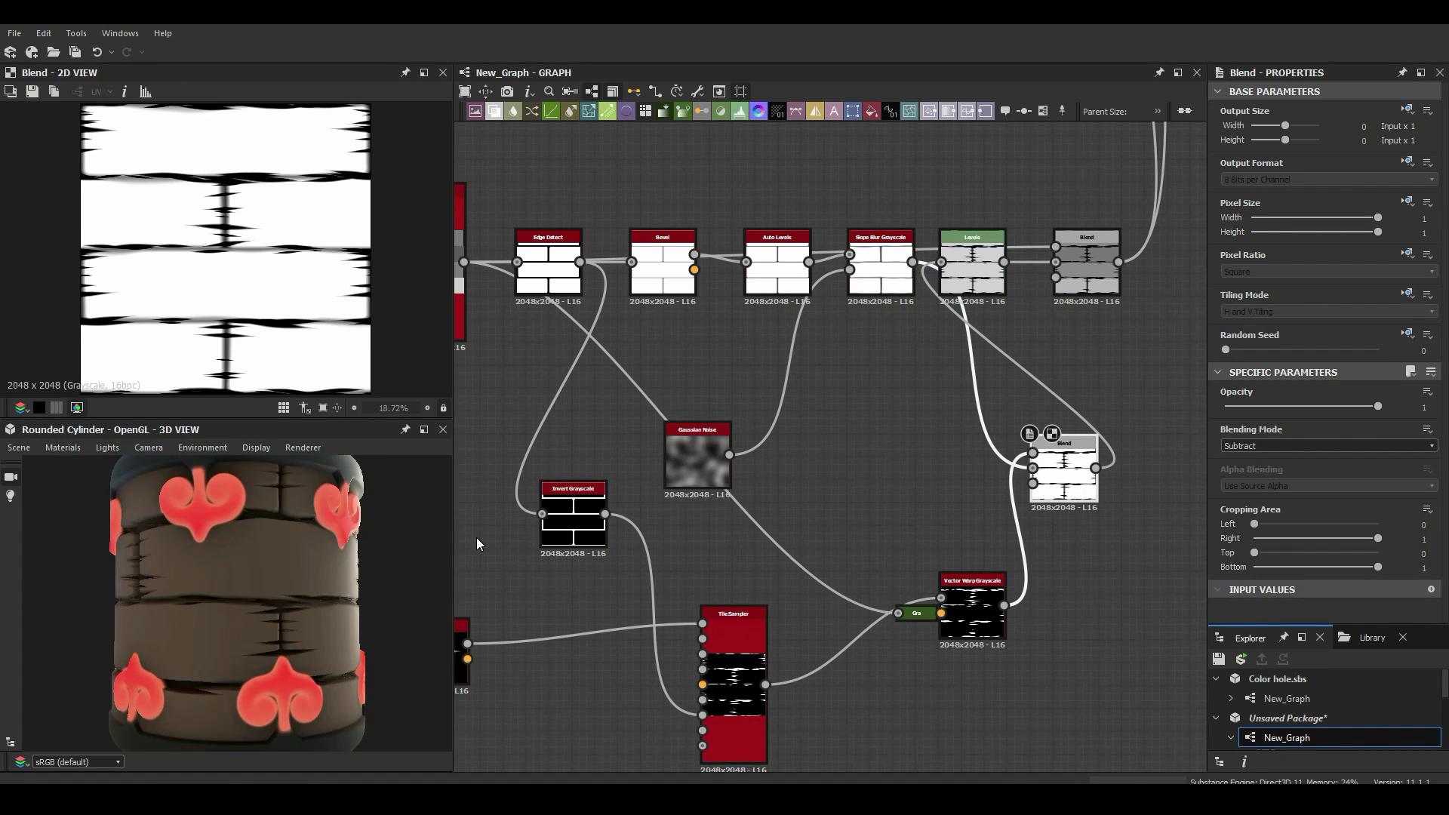
click(944, 619)
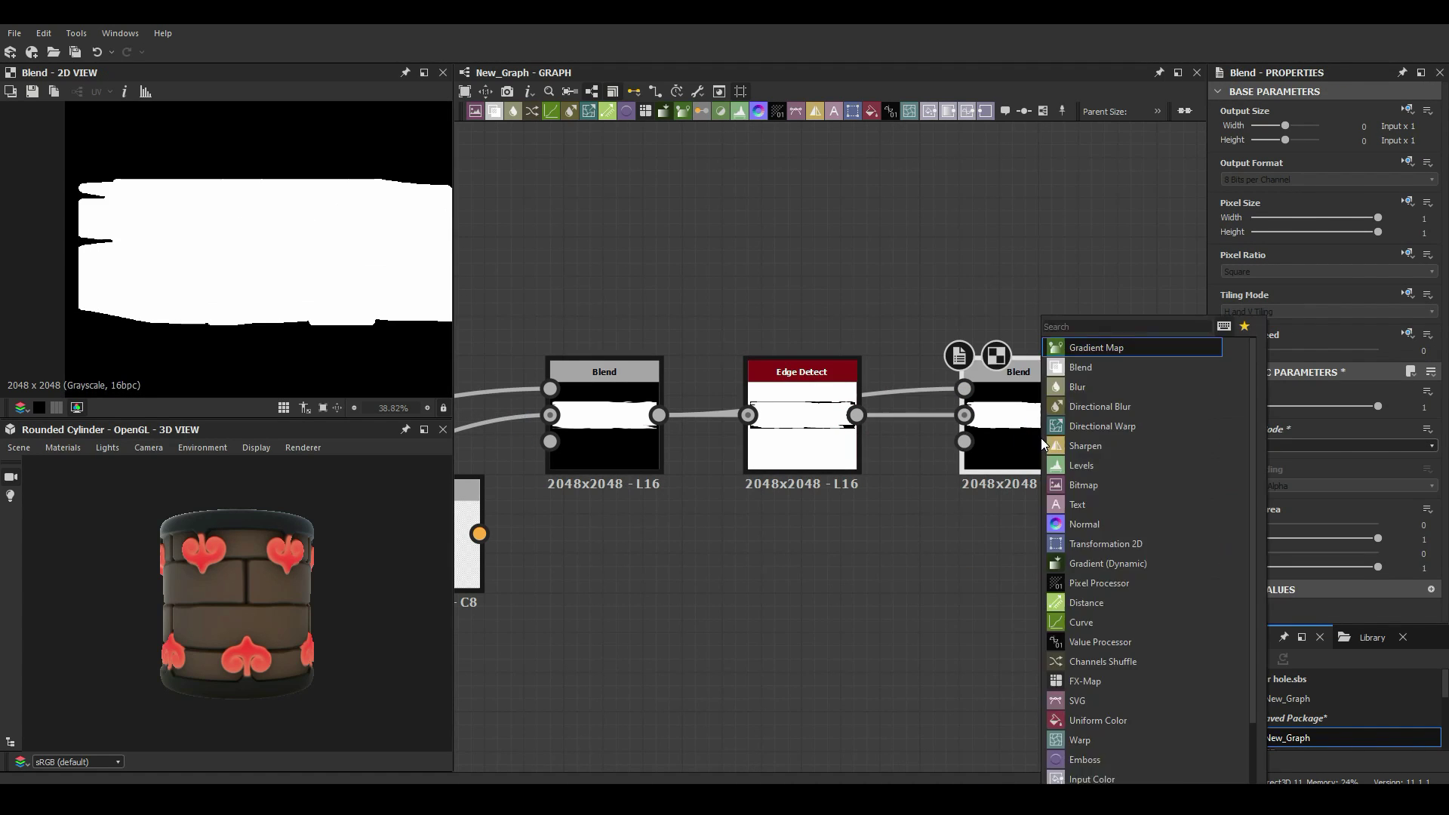
Preview the ragged plank Blend output and check the new plank Tile Sampler it feeds
click(1020, 437)
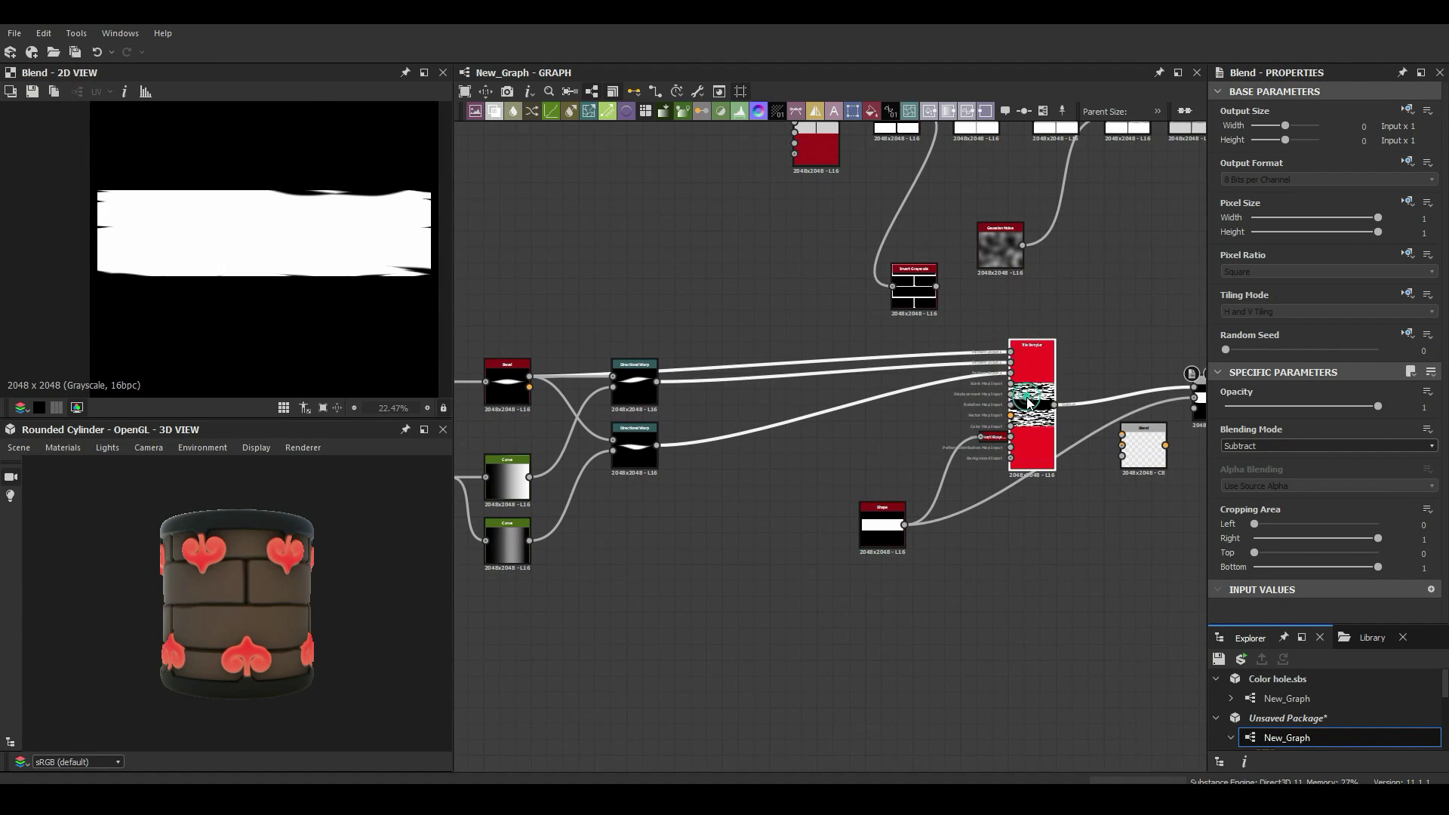
click(1028, 402)
drag(883, 529, 890, 528)
click(1030, 362)
scroll(1324, 486, down, 10)
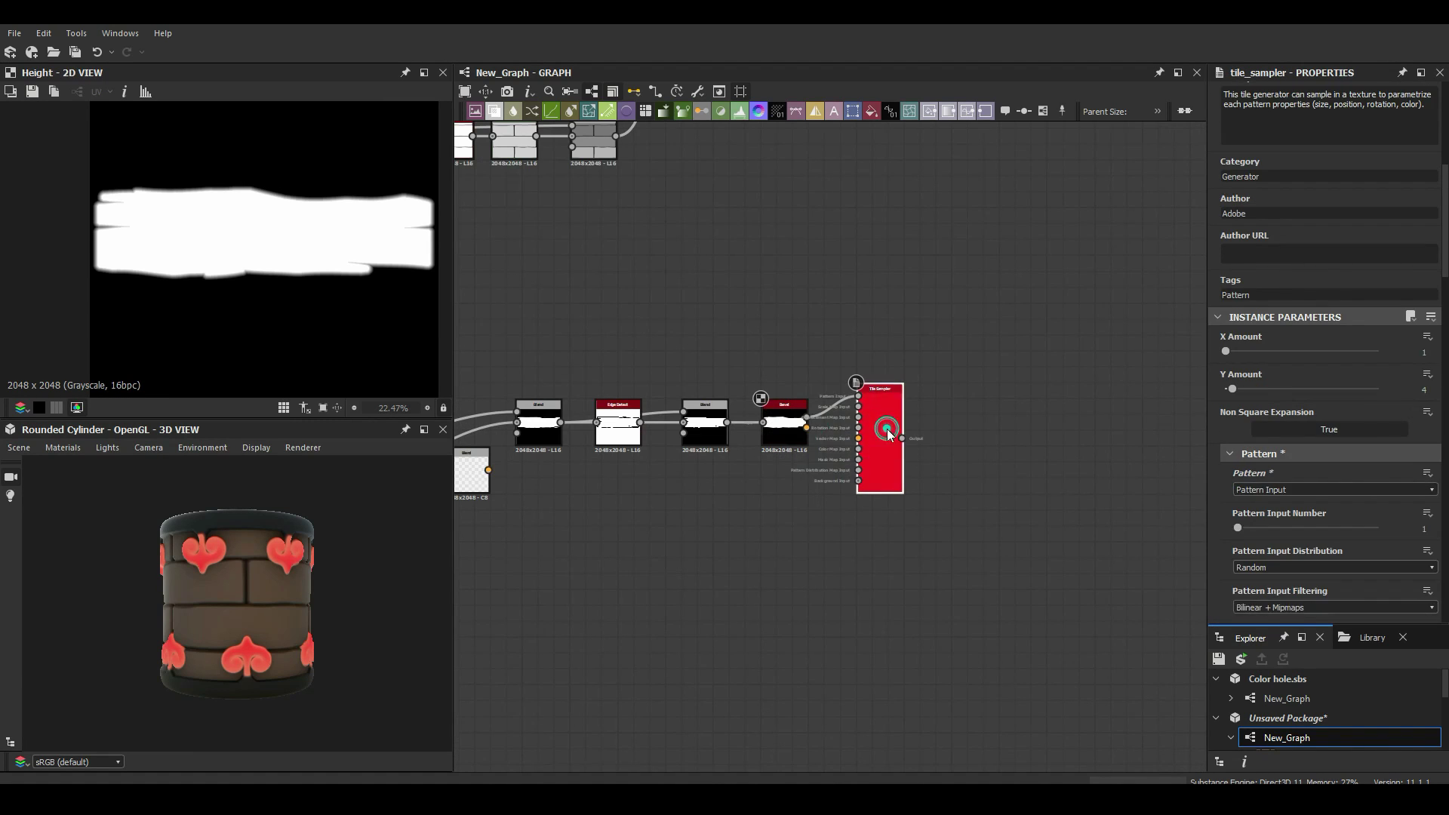
Show the plank Tile Sampler in 2D and tweak the middle Curve's centre and lower points
double_click(889, 433)
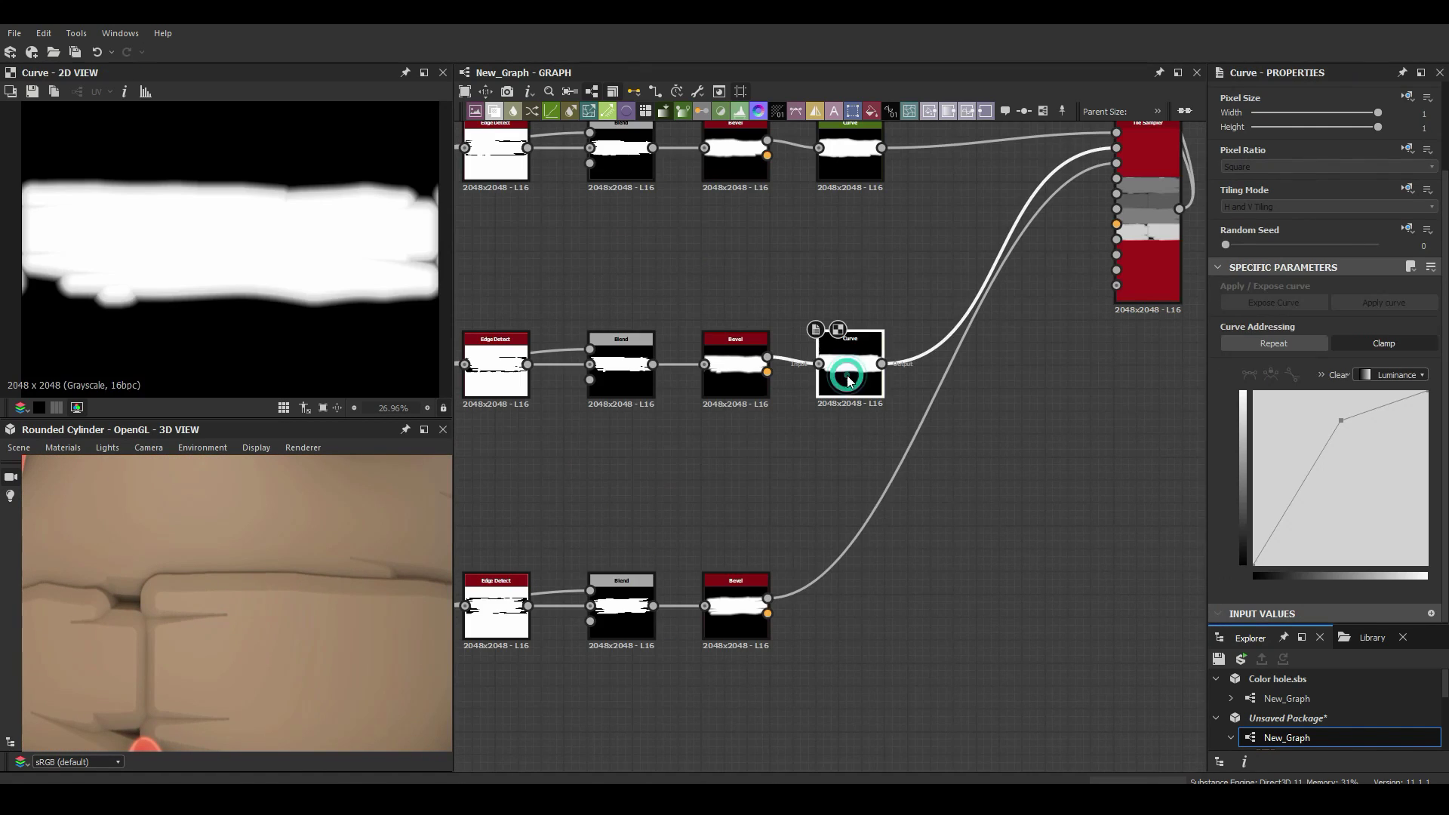
click(814, 440)
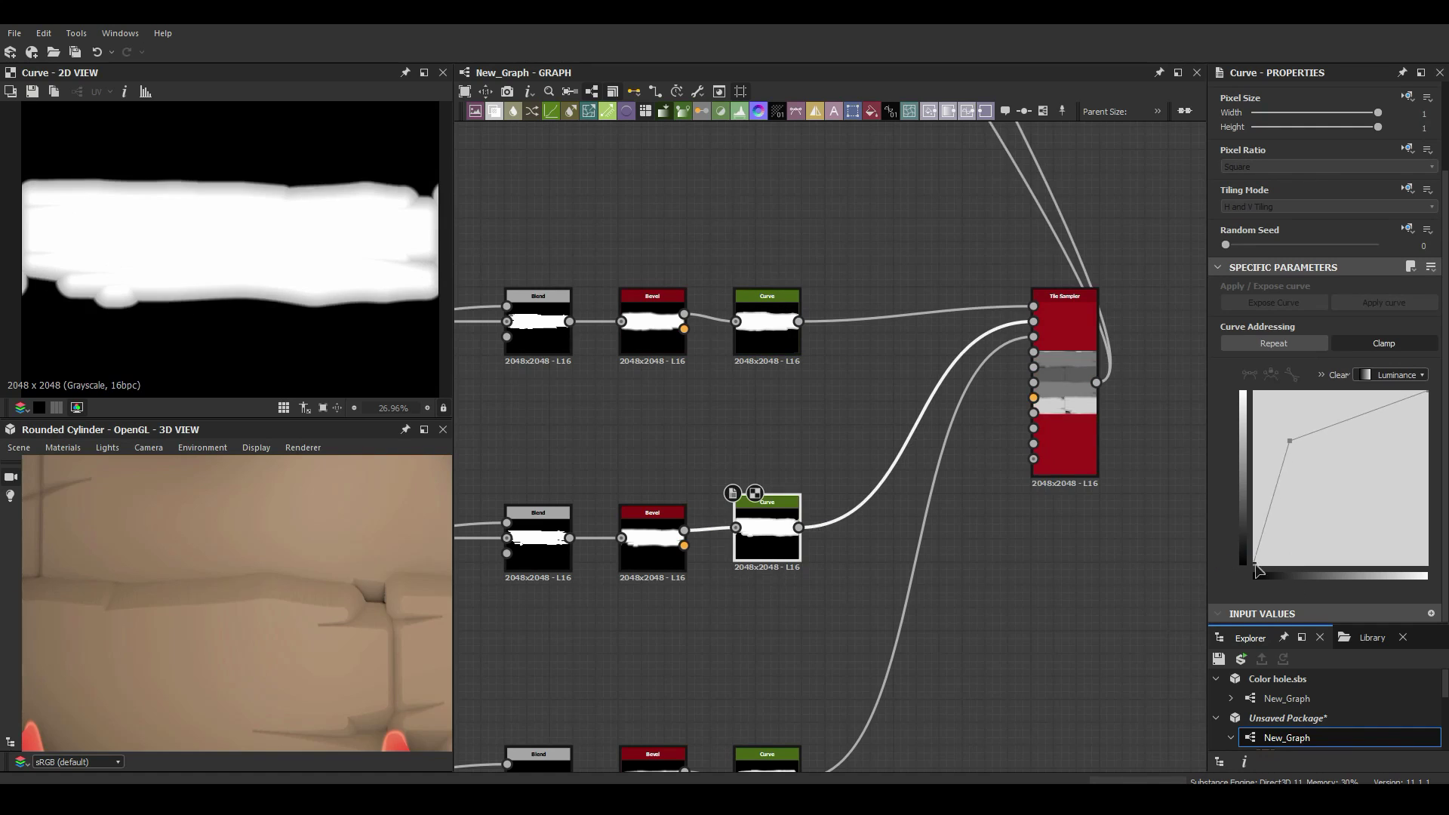
drag(1328, 457, 1333, 456)
drag(169, 562, 341, 606)
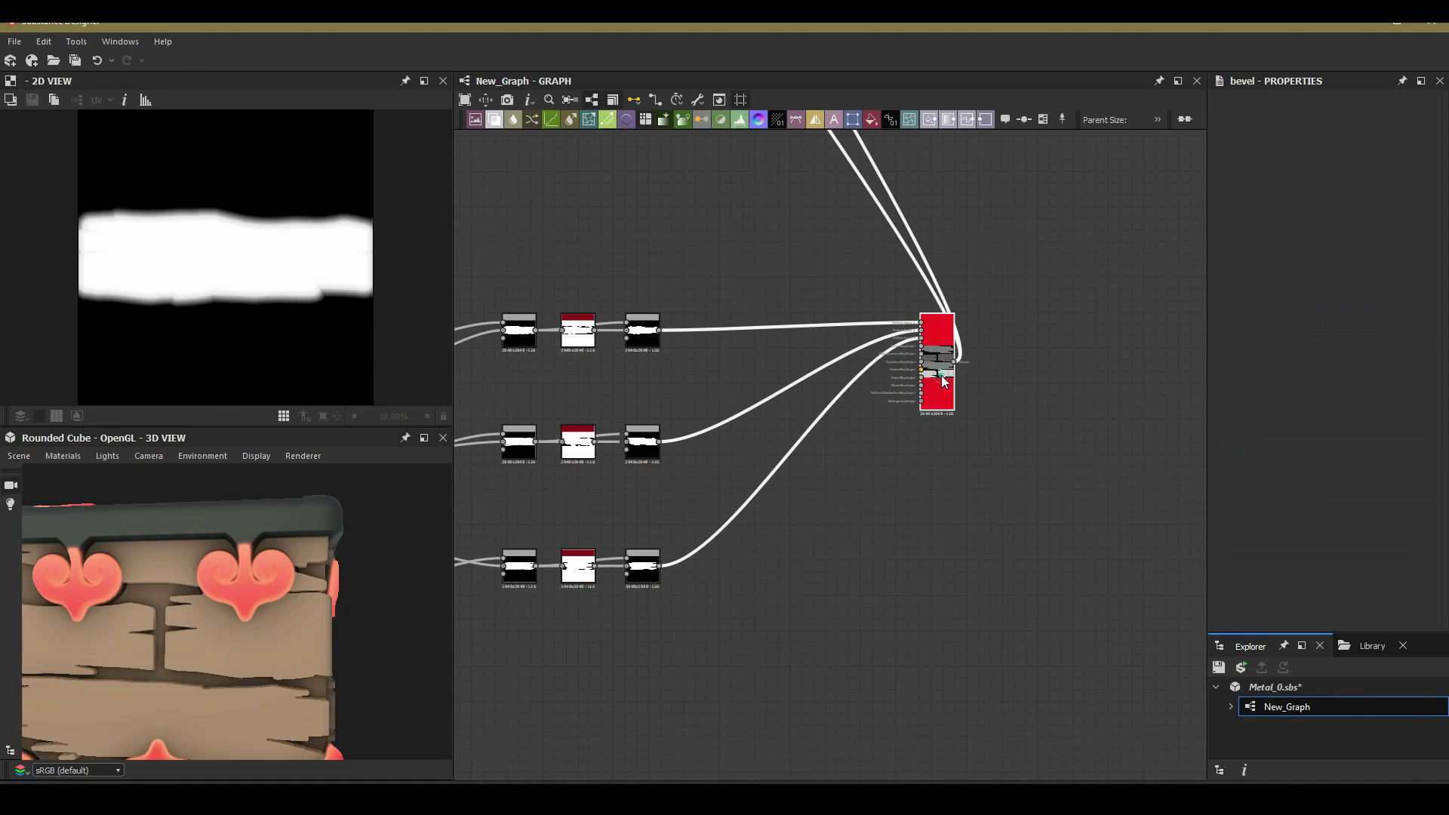
Scroll through the graph to review the plank sampler and ornament blur nodes
scroll(1328, 415, down, 3)
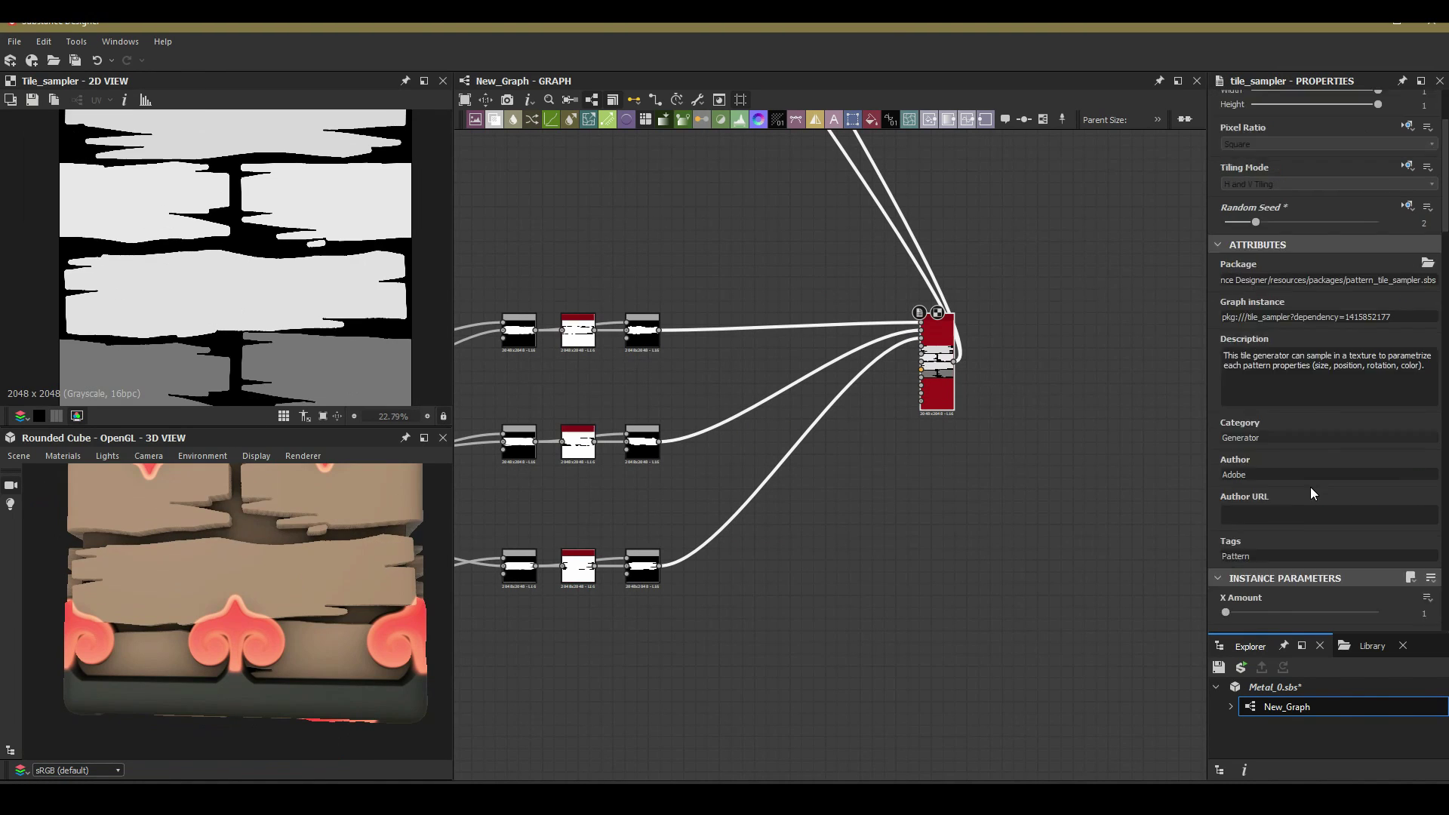
scroll(1419, 573, down, 10)
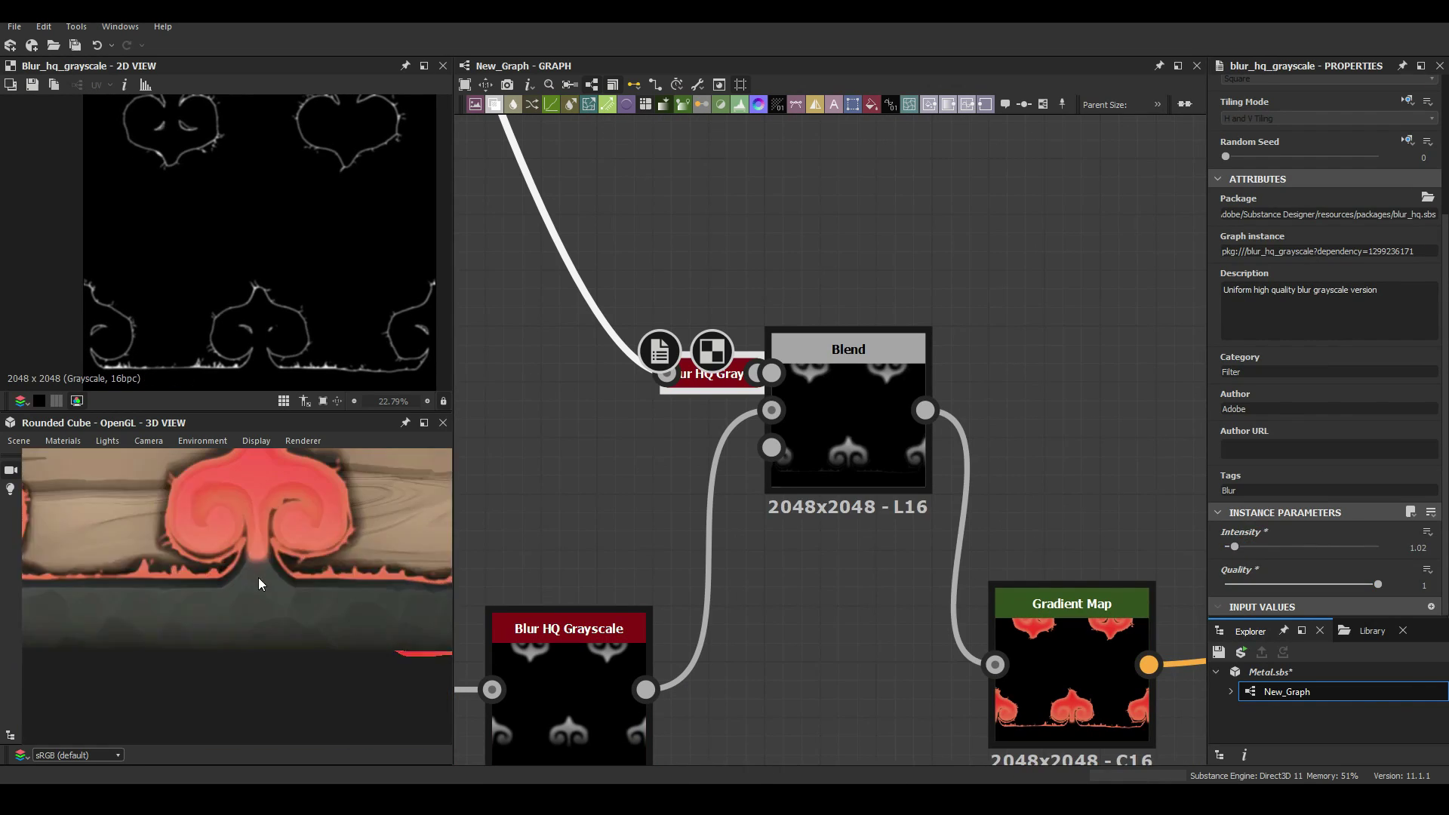
Try adding a Quantize node, then undo it
scroll(754, 249, down, 3)
scroll(685, 236, down, 3)
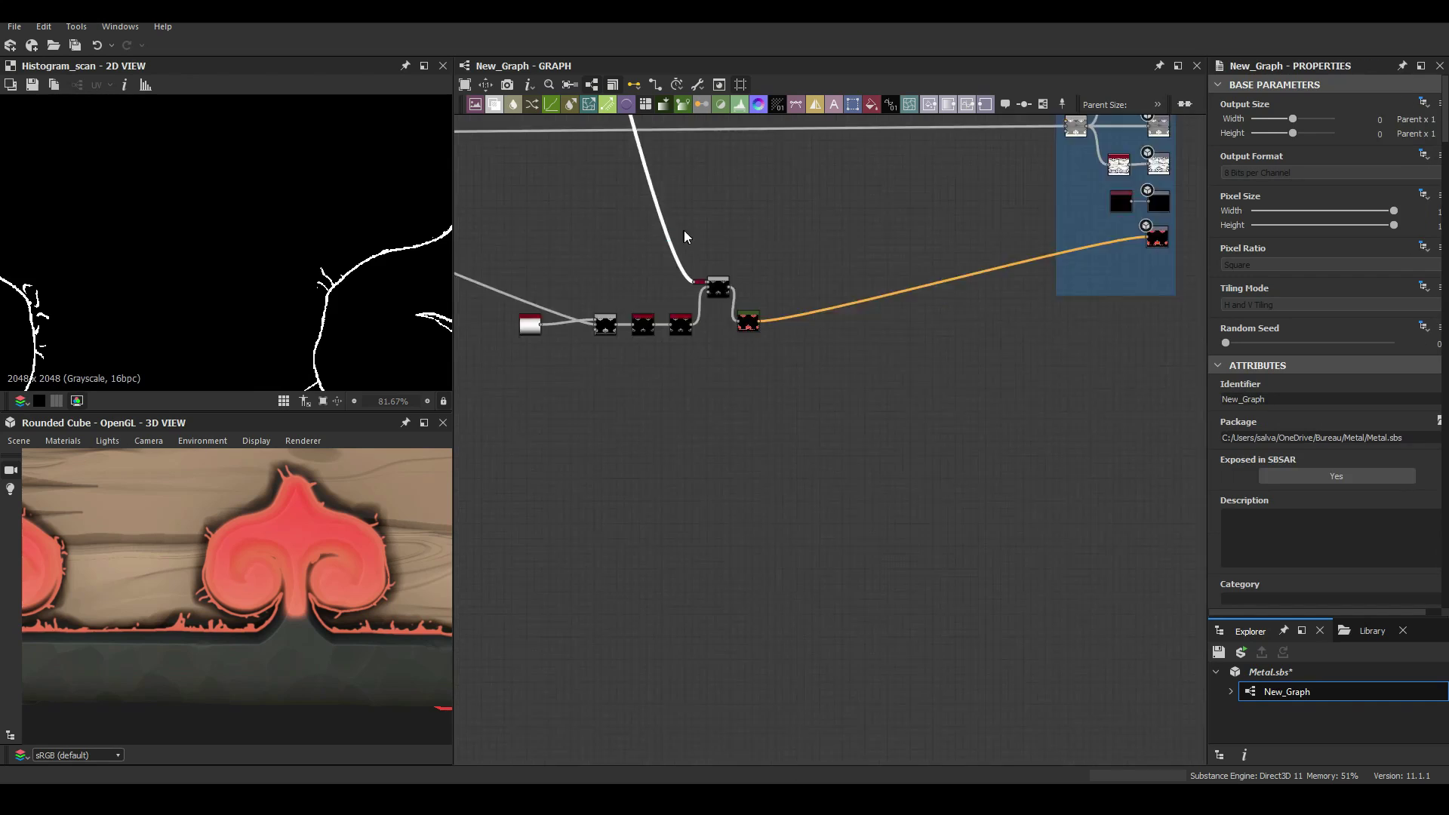
text(qua)
key(Return)
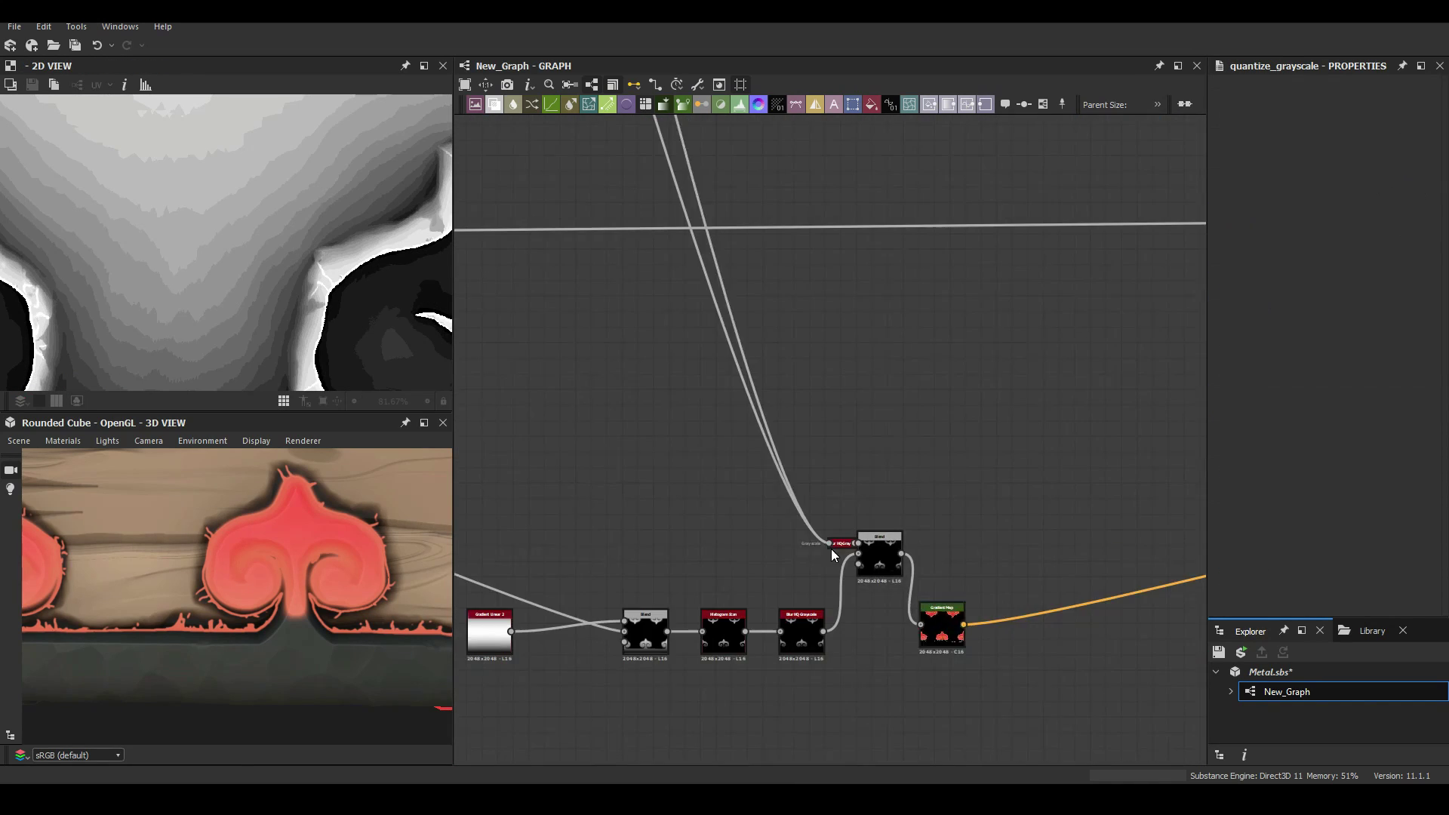
scroll(815, 589, down, 5)
key(ctrl+z)
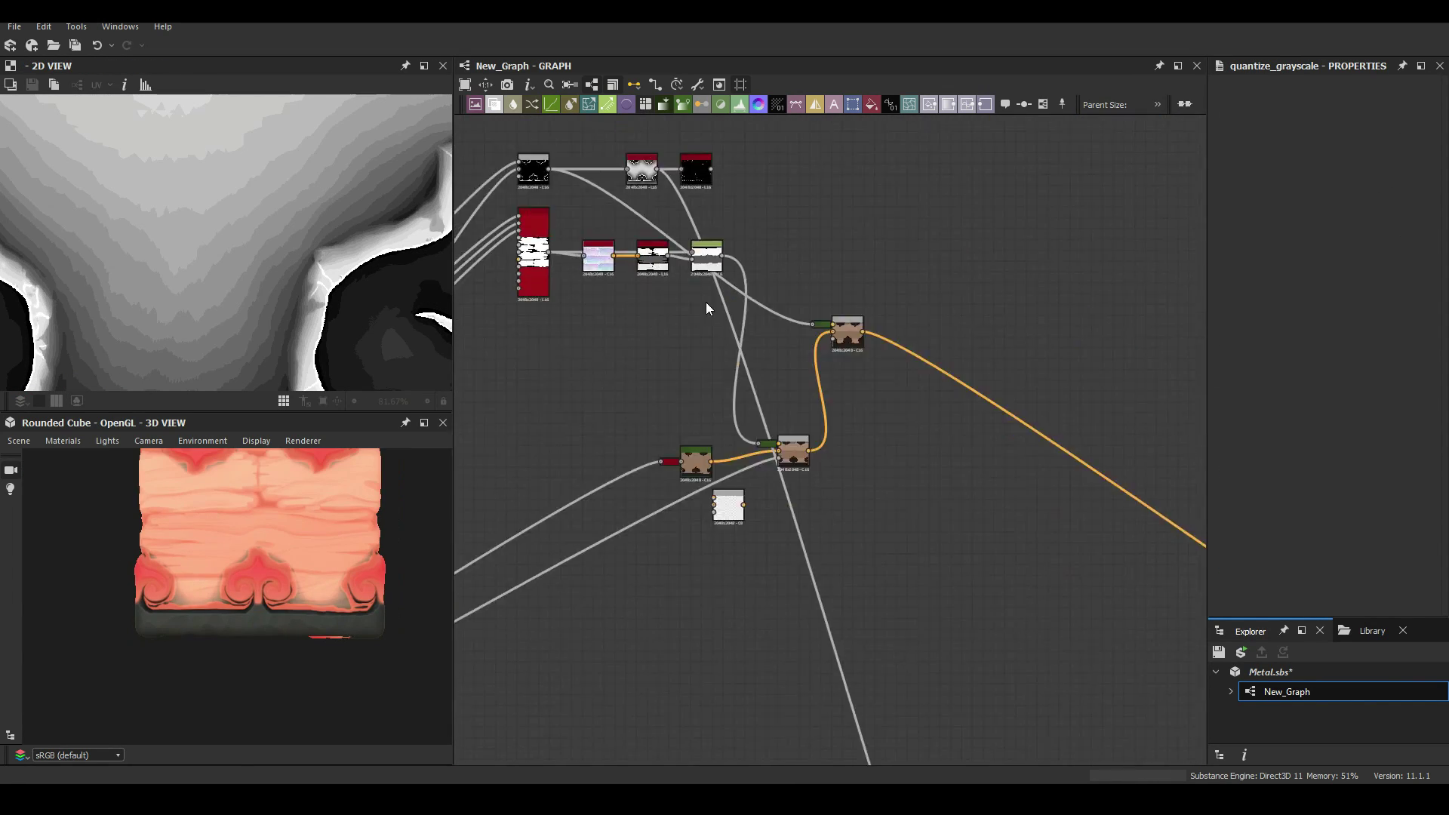
scroll(704, 301, up, 5)
Chain Bevel and Auto Levels after the Histogram Scan and feed the result into the Blend
click(764, 222)
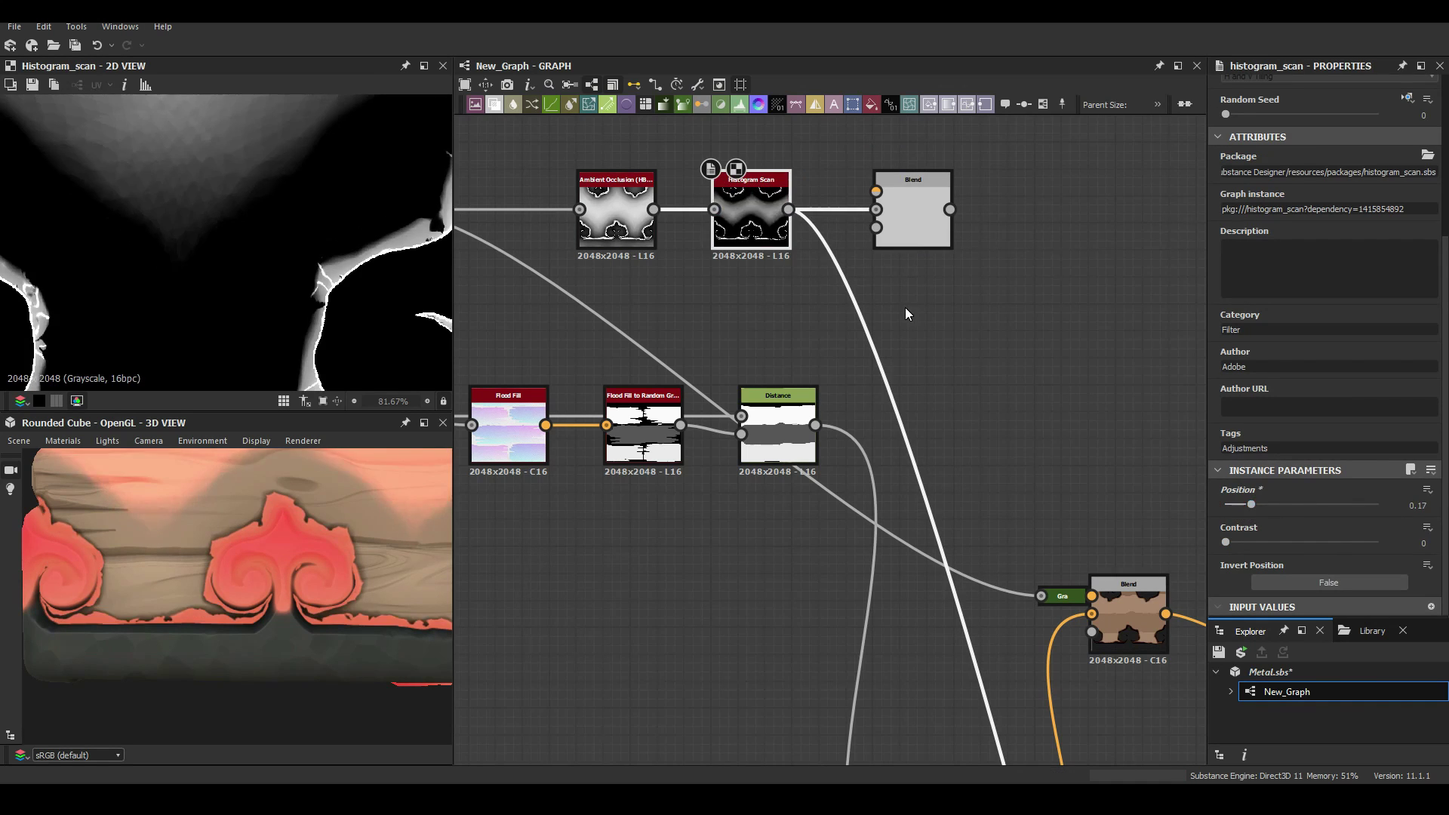
key(space)
key(Escape)
key(space)
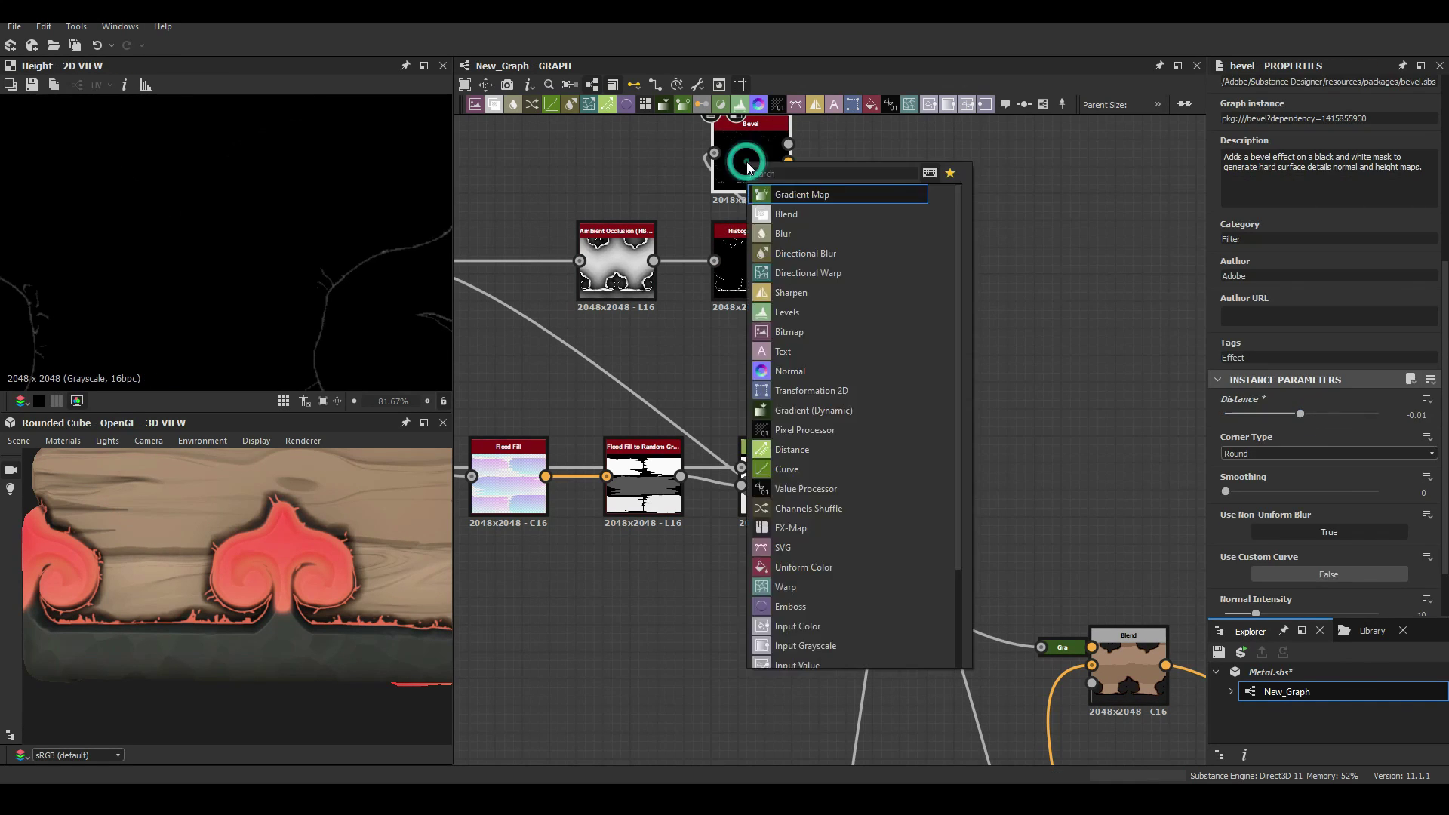
text(auto levels)
key(Return)
drag(226, 574, 283, 544)
scroll(283, 545, down, 5)
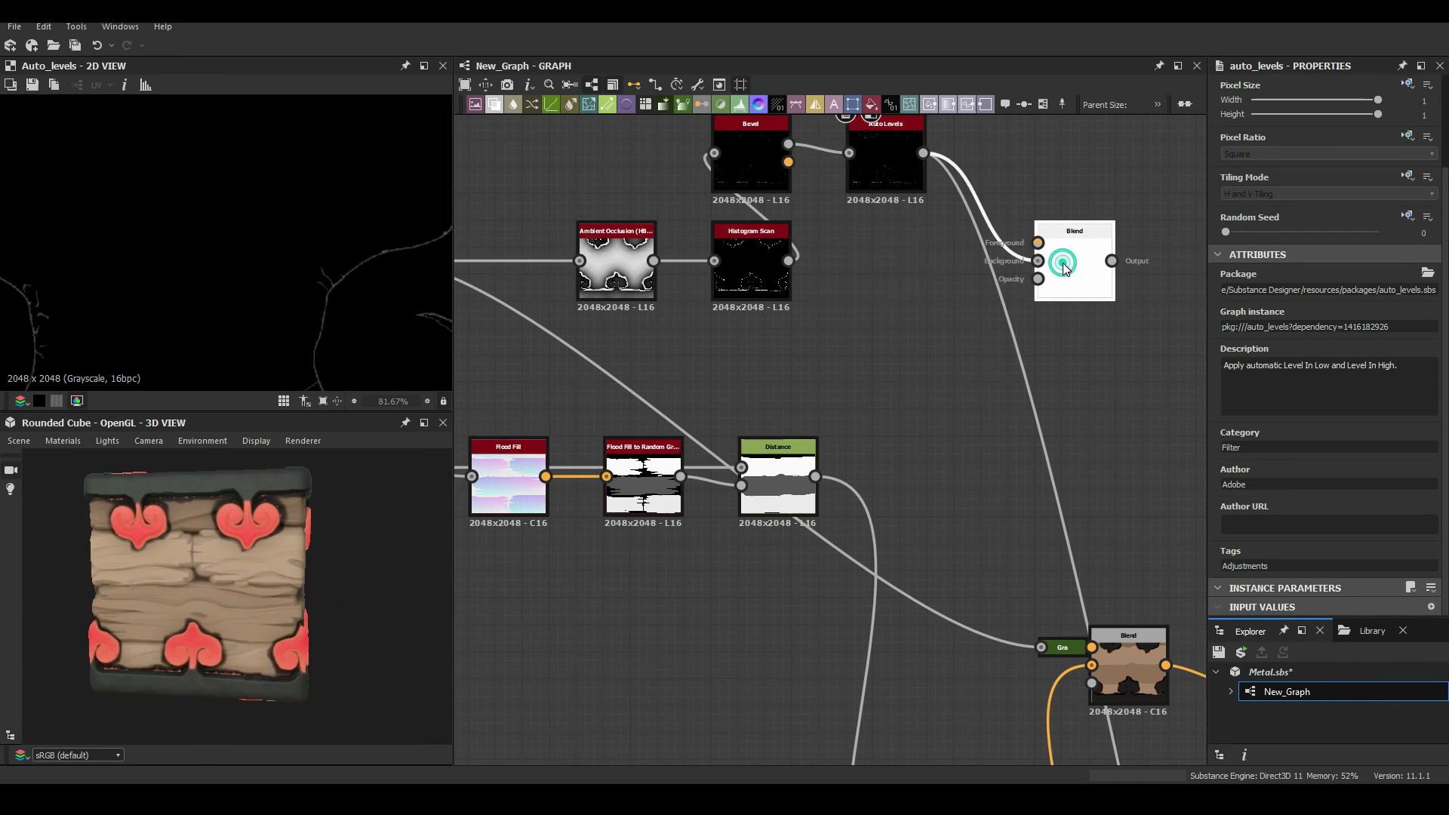
scroll(711, 486, up, 3)
Add a Slope Blur Grayscale and a Fractal Sum noise wired into it
key(space)
text(slope blur)
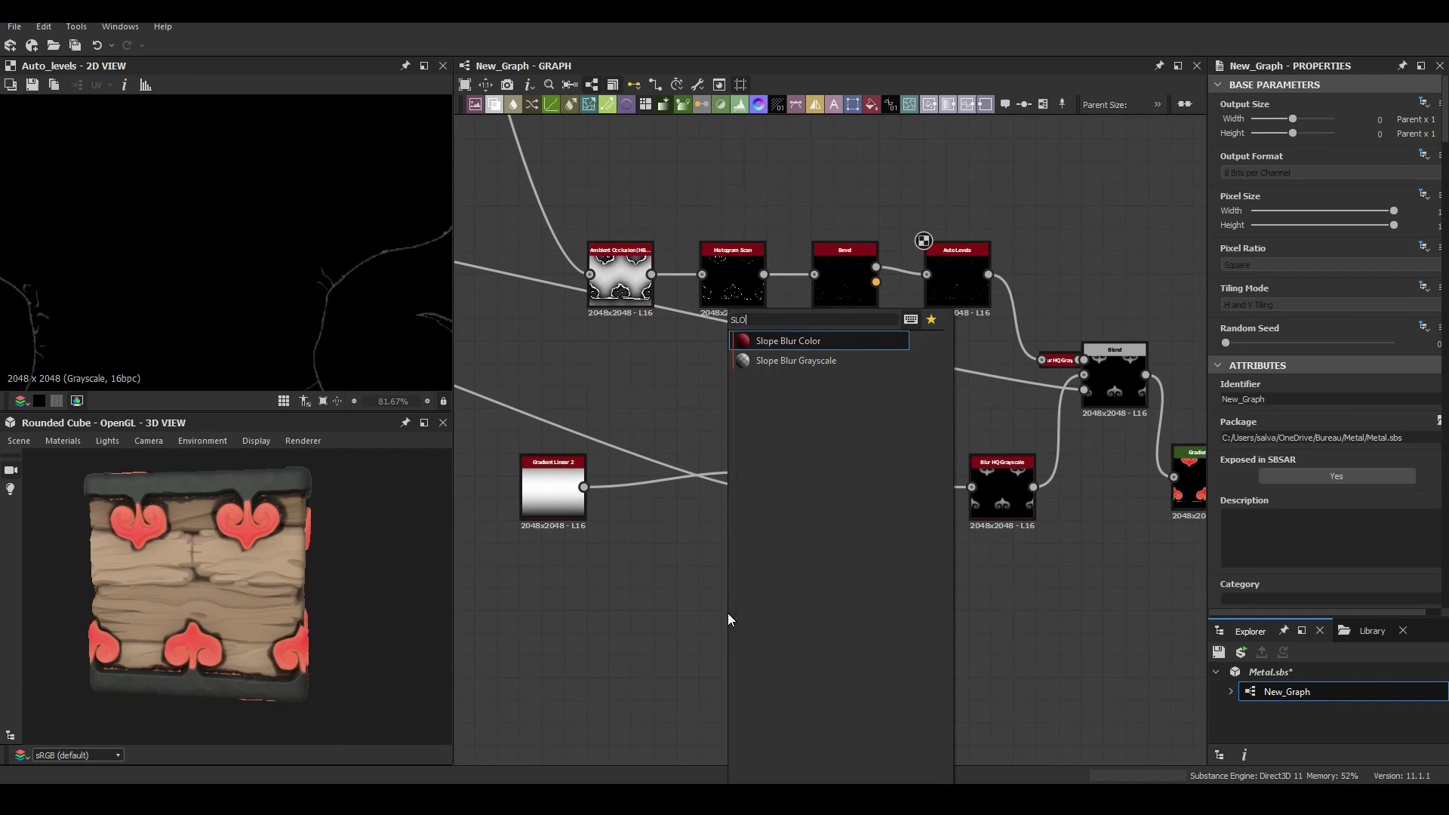
key(Return)
key(space)
text(fractal sum)
key(Return)
drag(741, 578, 814, 619)
Swap in a Fractal Sum Base noise, adjust its Min Level, and delete Blur HQ Grayscale
key(space)
text(fractal sum)
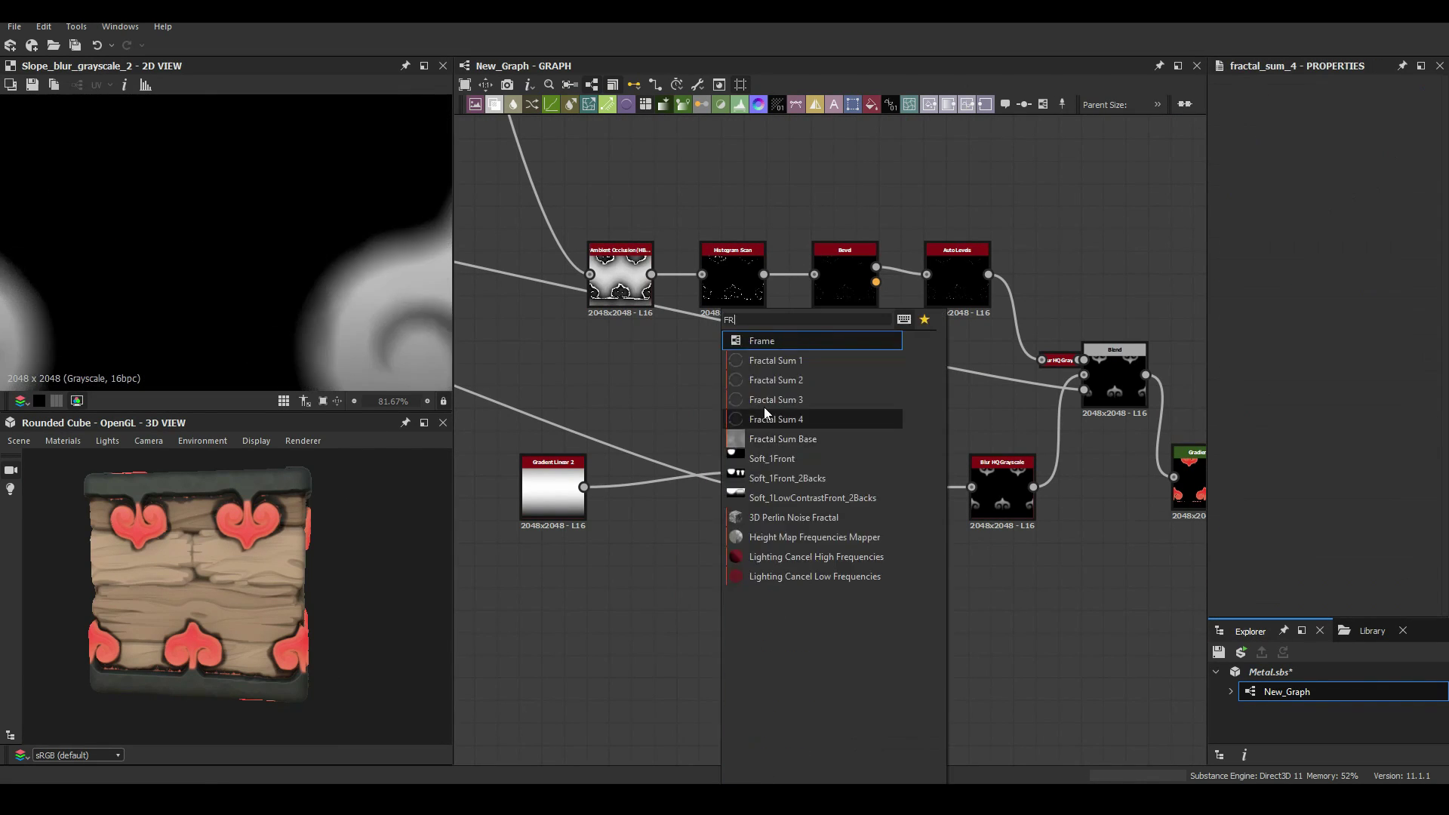
click(766, 438)
drag(1280, 583, 1283, 583)
scroll(226, 519, up, 5)
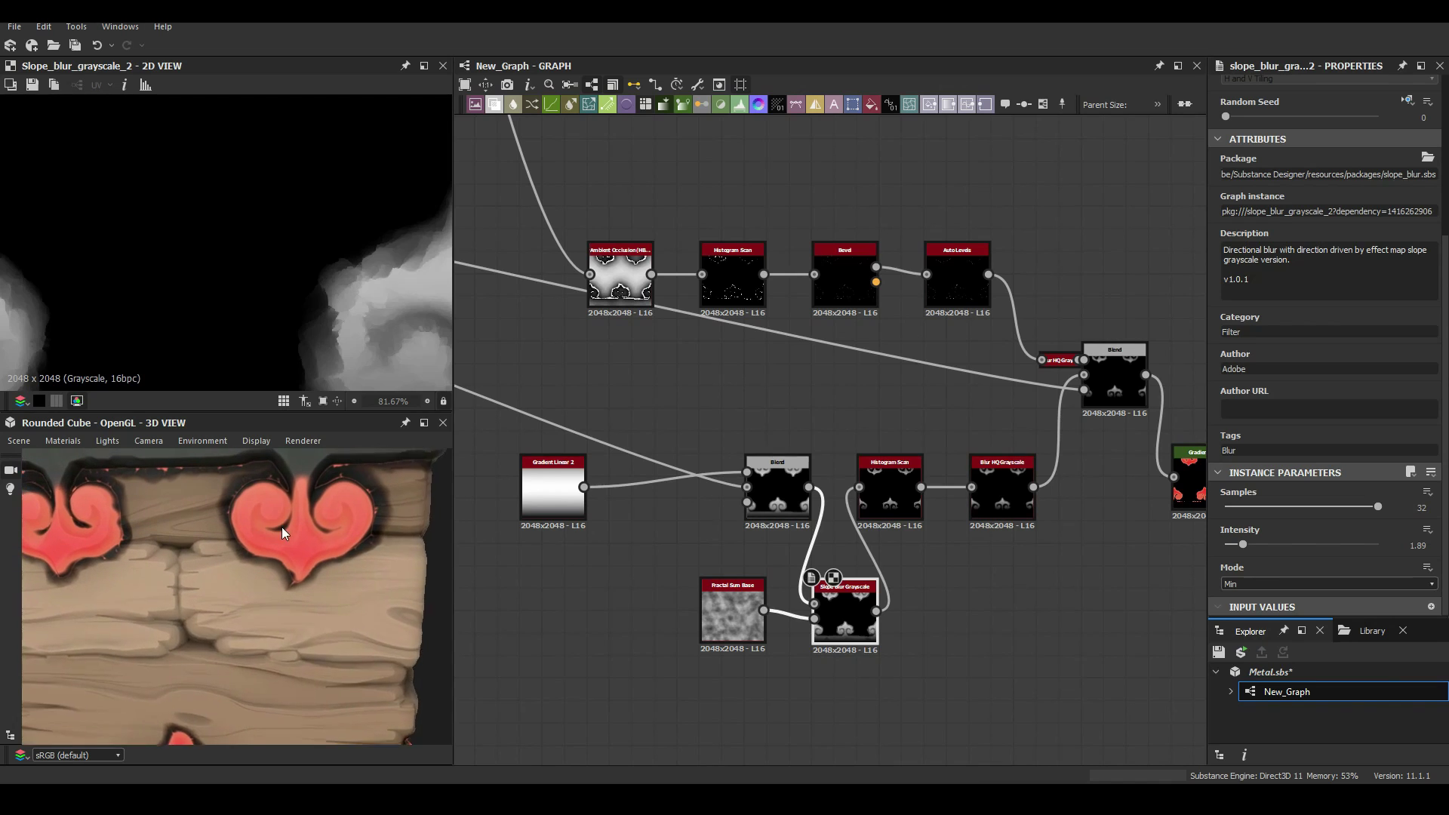
click(999, 491)
key(Delete)
Raise the Slope Blur Grayscale intensity while previewing the Histogram Scan result
double_click(845, 615)
double_click(890, 487)
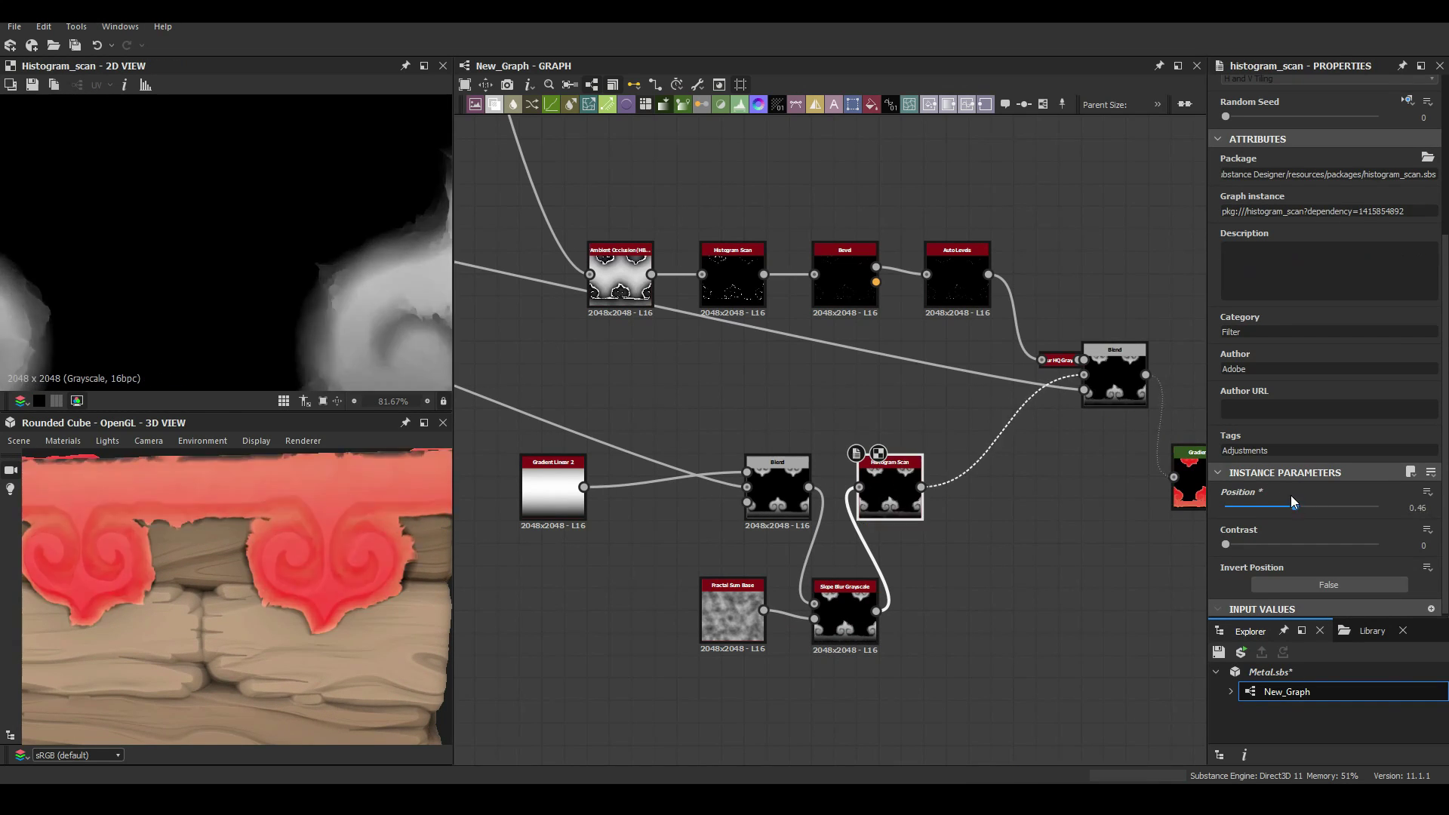
click(845, 615)
drag(1238, 545, 1256, 546)
scroll(763, 635, up, 3)
click(709, 603)
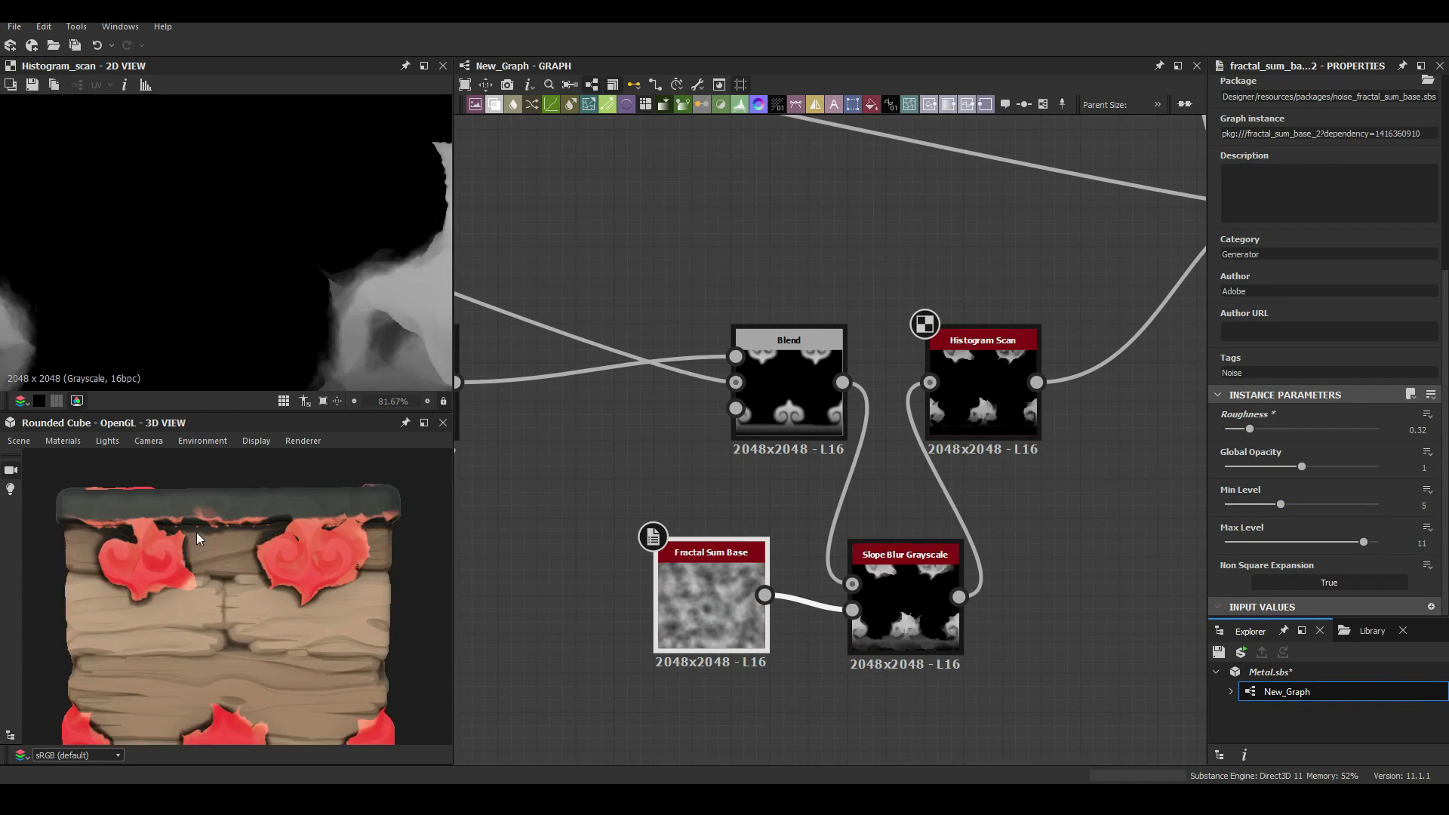
scroll(202, 526, up, 3)
scroll(202, 526, up, 2)
Rewire the chain as Blend → Slope Blur → Histogram Scan → Blend
drag(202, 526, 298, 507)
middle_drag(891, 483, 655, 530)
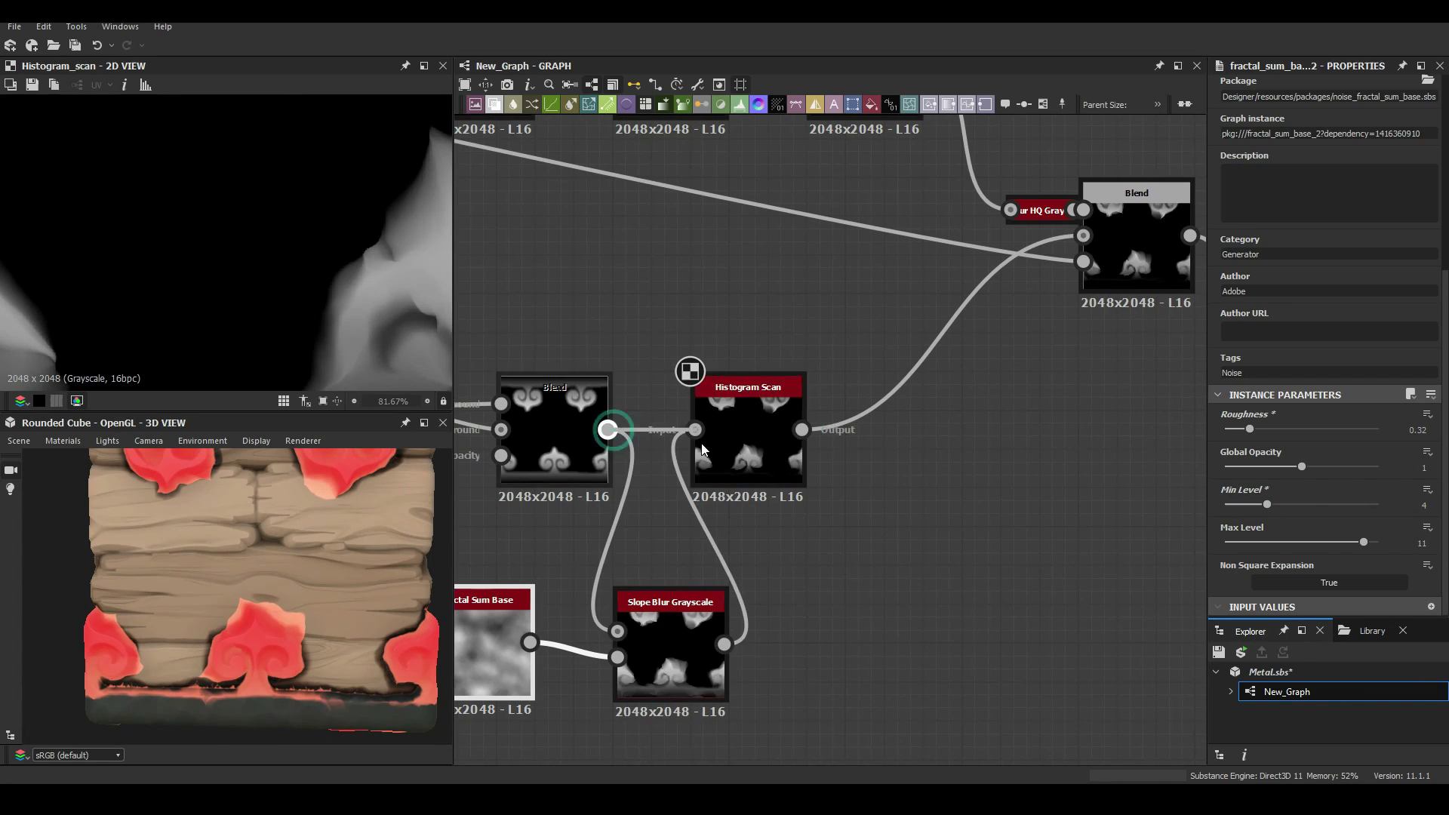
drag(608, 430, 696, 430)
mouse_move(801, 429)
mouse_down()
mouse_move(617, 631)
mouse_move(969, 485)
mouse_up()
middle_drag(754, 377, 596, 428)
Duplicate the Blend node and wire it into the top Blend's background
click(978, 245)
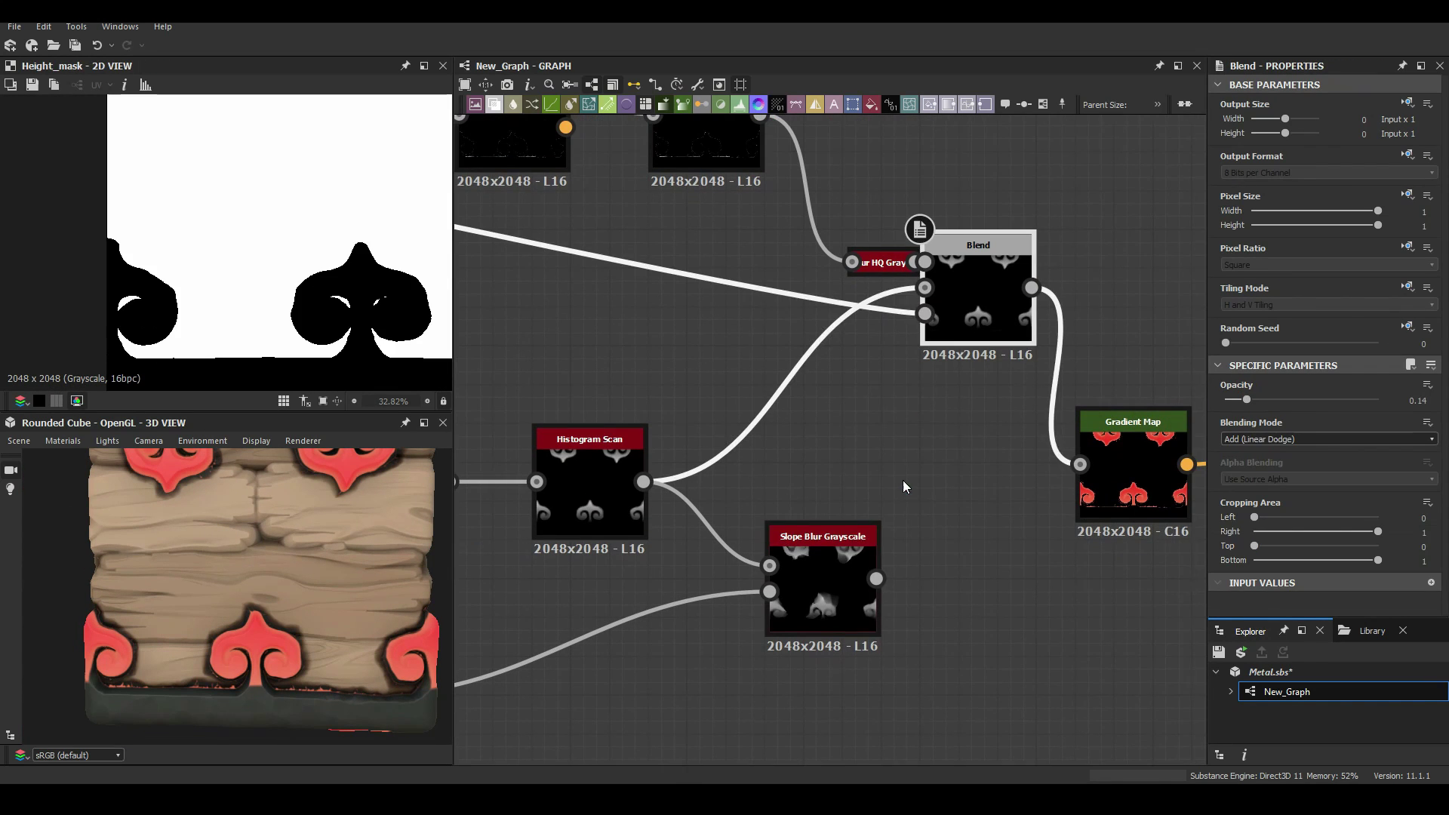
key(ctrl+c)
key(ctrl+v)
drag(954, 481, 927, 298)
middle_drag(927, 299, 1096, 207)
drag(982, 453, 863, 468)
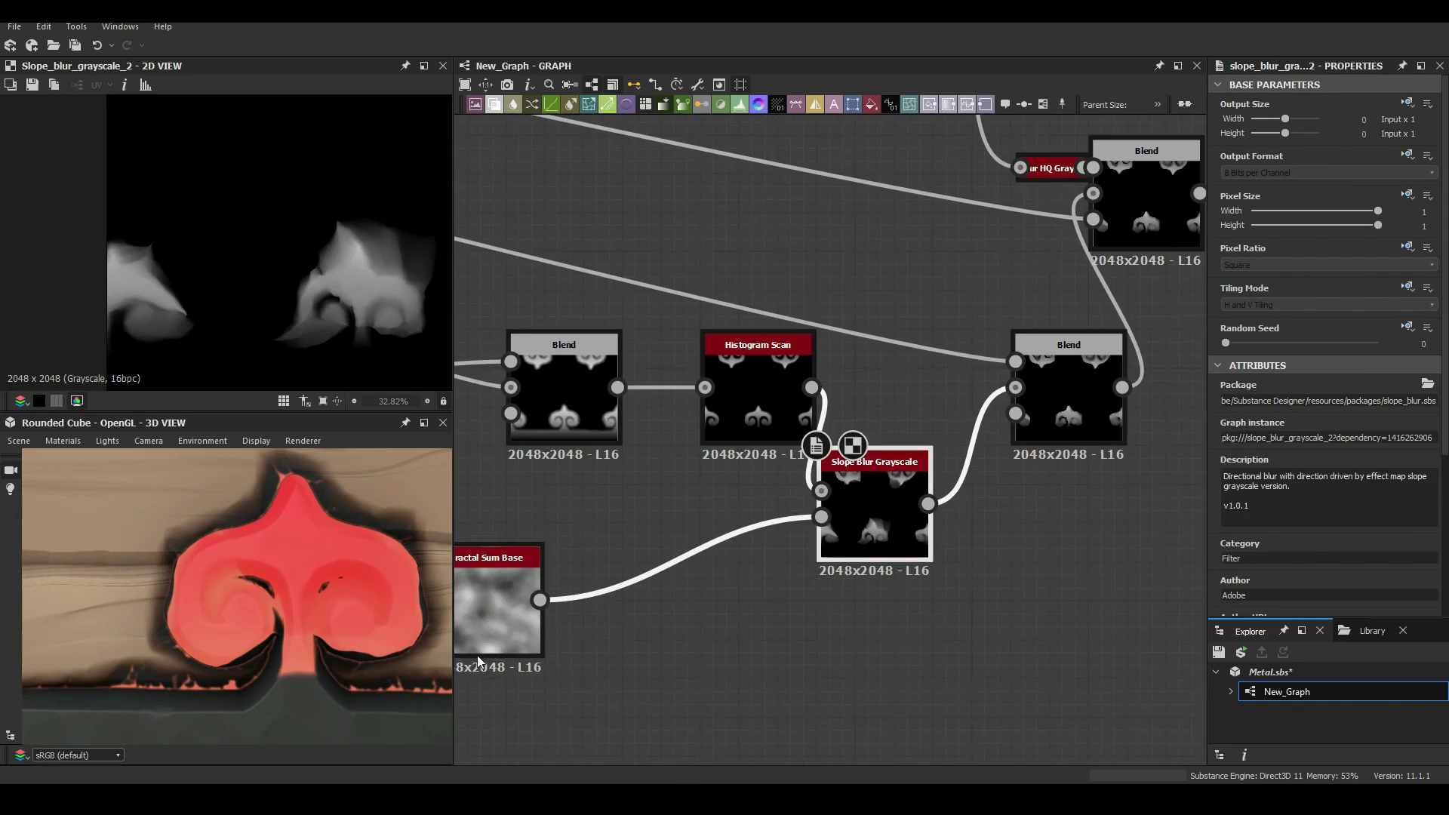
Raise the Fractal Sum Base Min Level to 5 and connect Slope Blur to the Blend foreground
click(498, 604)
drag(1237, 504, 1292, 507)
drag(1023, 532, 1049, 702)
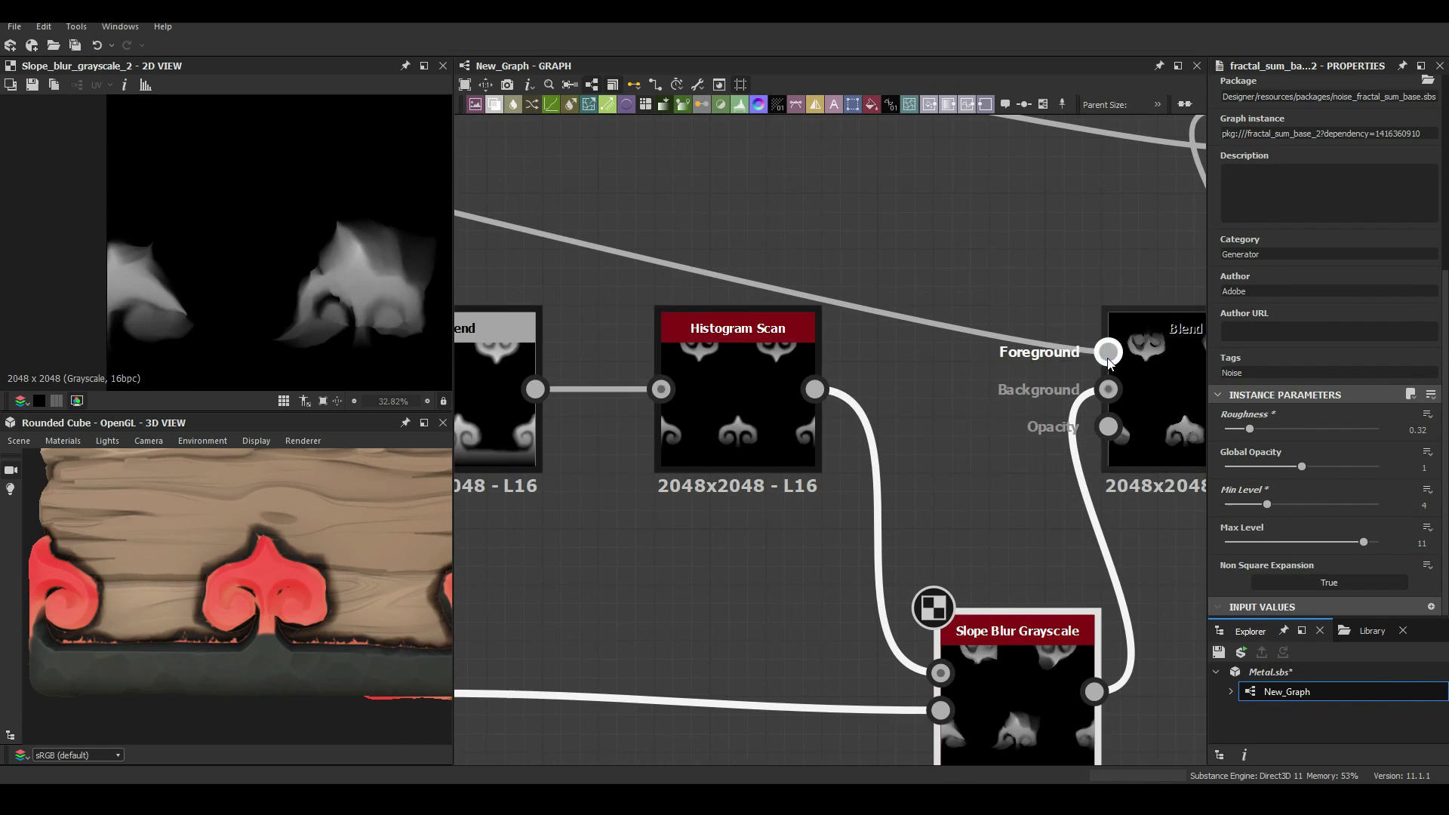
drag(1096, 631, 1100, 350)
scroll(1021, 345, down, 5)
scroll(842, 407, up, 5)
Paste another Blend and feed the left Blend into the Slope Blur's Grayscale input
click(929, 270)
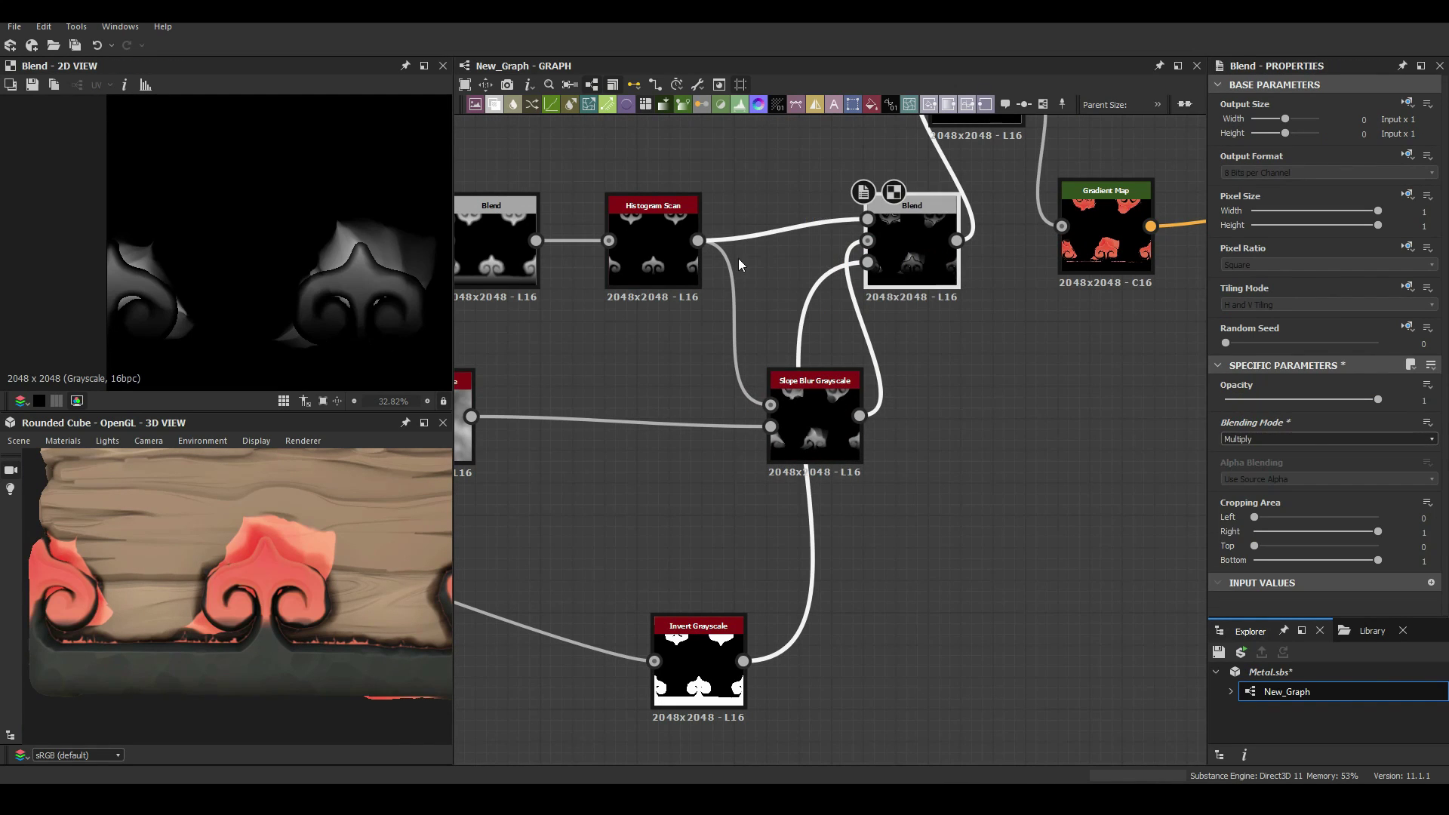
click(717, 407)
middle_drag(728, 151, 739, 182)
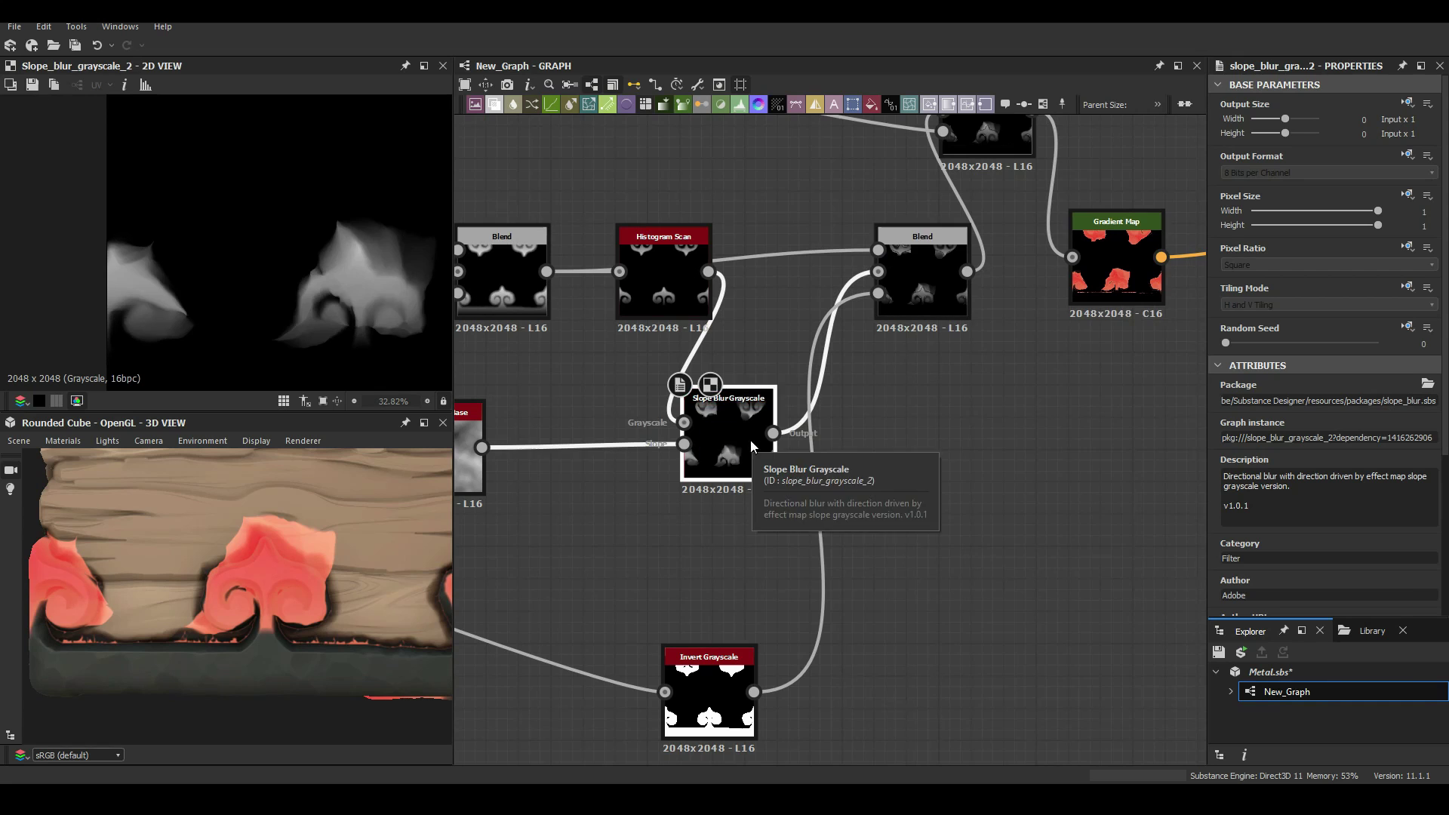
key(ctrl+v)
drag(546, 271, 683, 423)
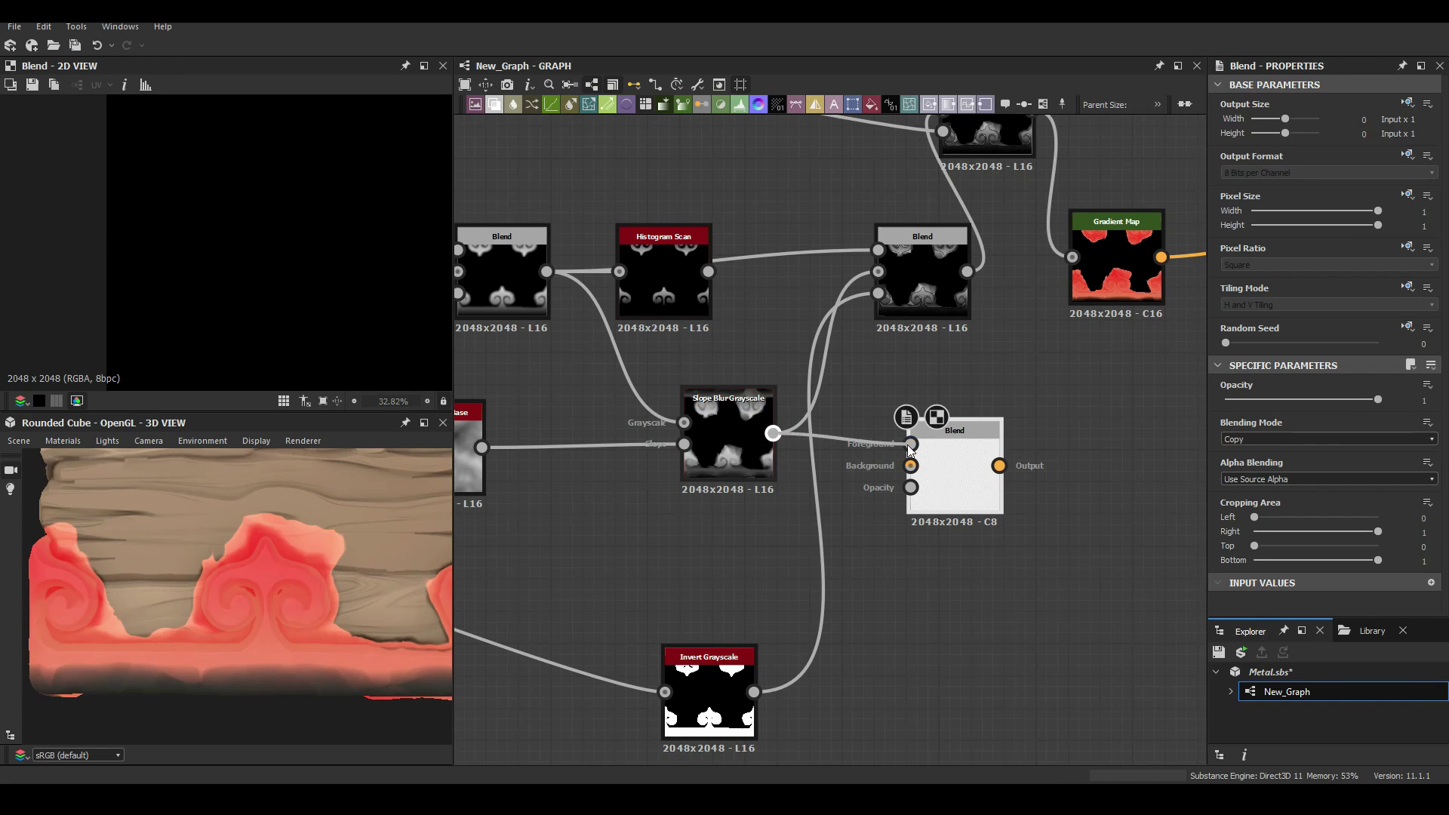
middle_drag(880, 296, 839, 312)
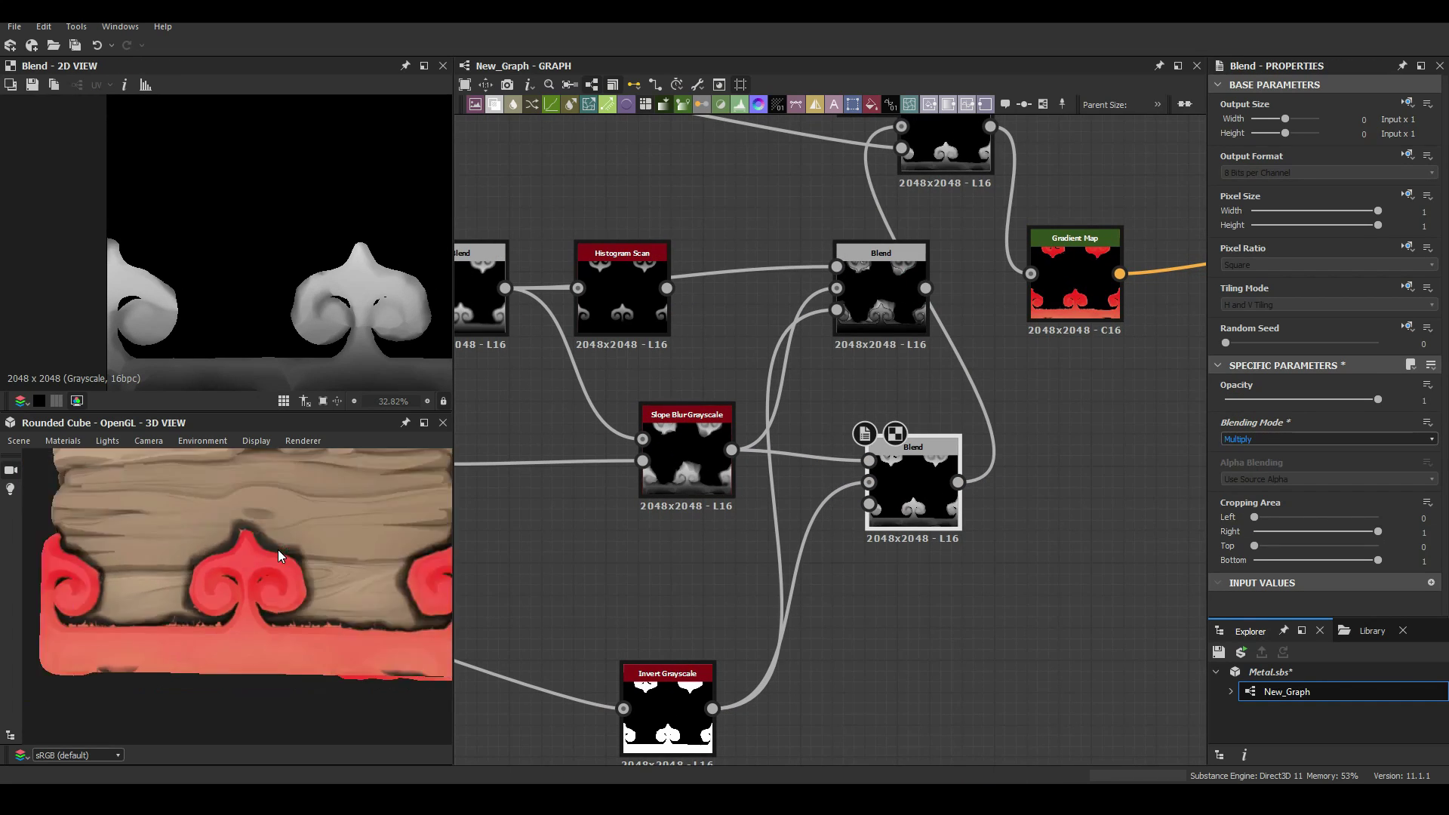
middle_drag(629, 296, 798, 357)
Raise the Histogram Scan position and duplicate it with the copy at 0.84
click(798, 356)
drag(1277, 555, 1288, 555)
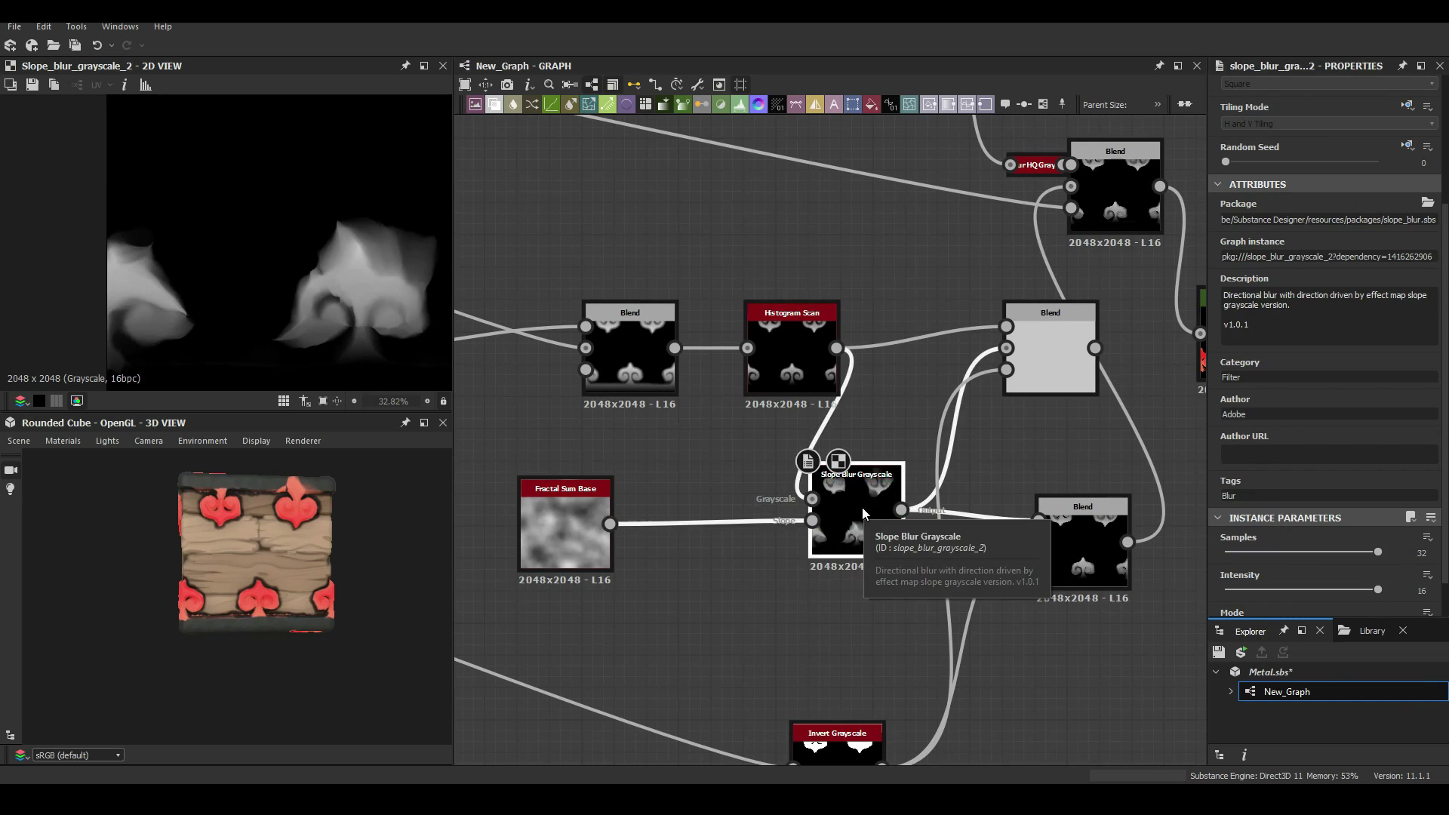
key(ctrl+d)
drag(1340, 505, 1353, 504)
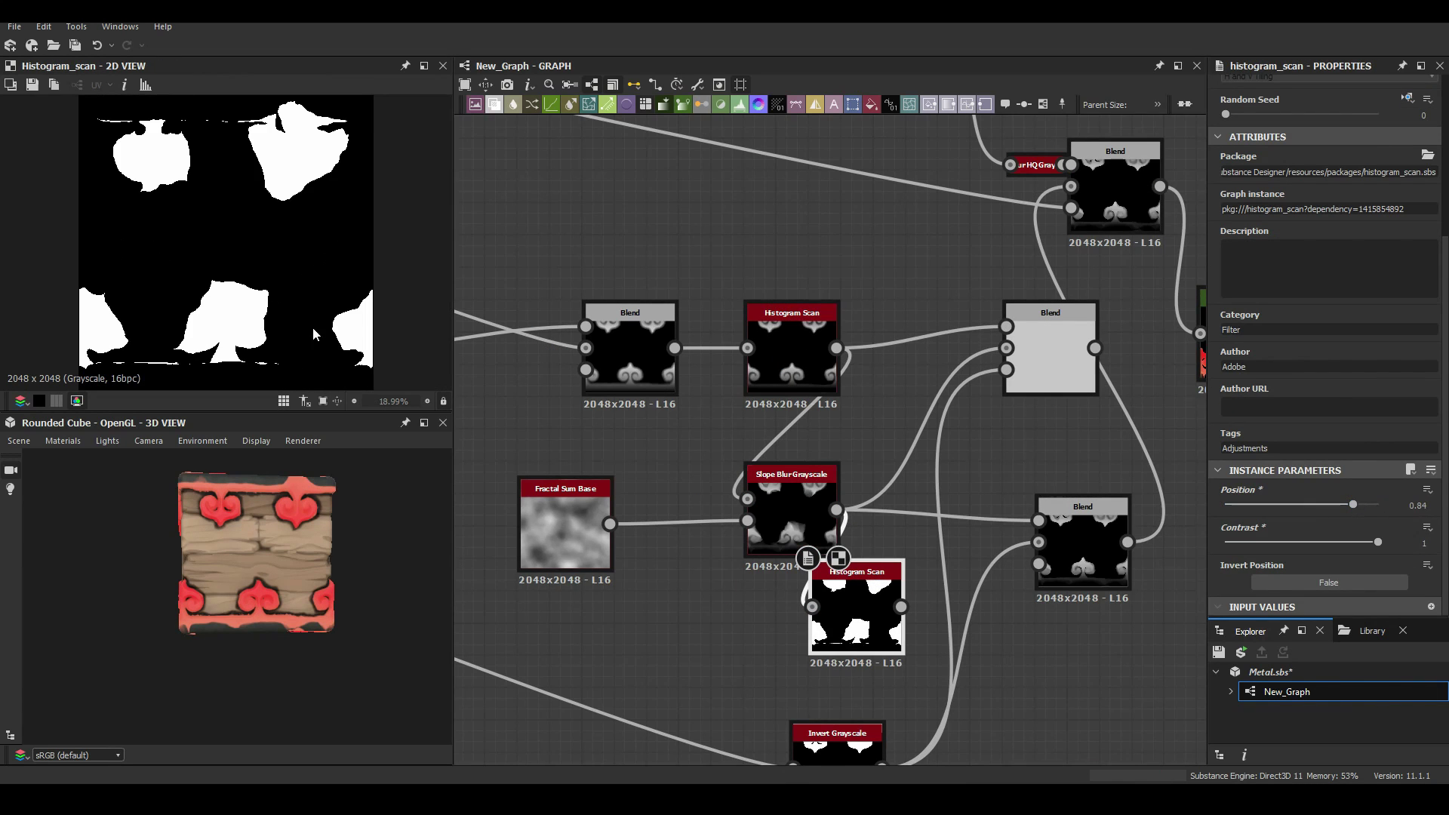
Wire Invert Grayscale into the lower Blend and use it as the middle Blend's opacity mask
middle_drag(903, 608, 780, 551)
drag(791, 662, 759, 713)
middle_drag(858, 292, 790, 314)
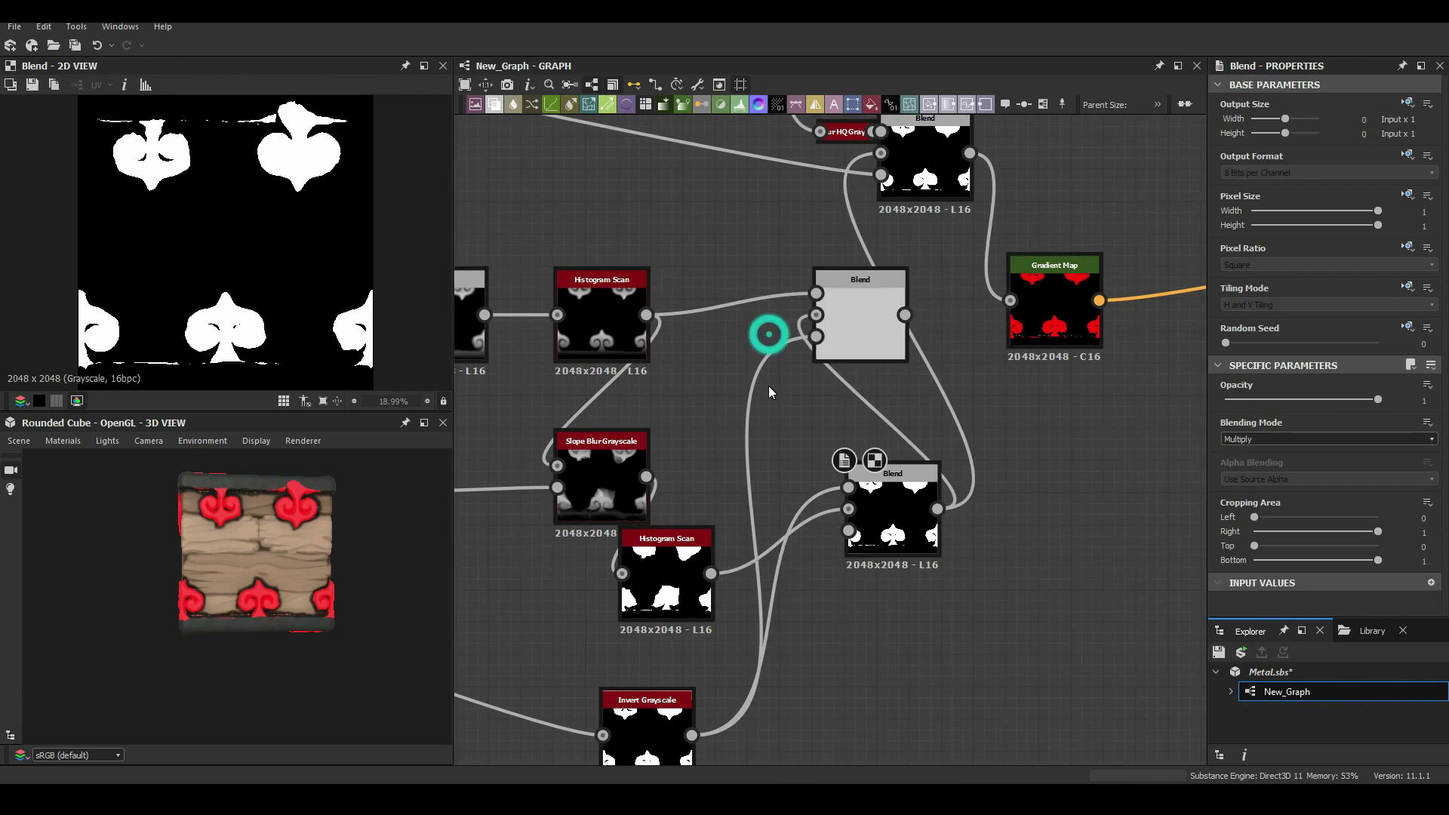
drag(876, 337, 815, 336)
click(665, 589)
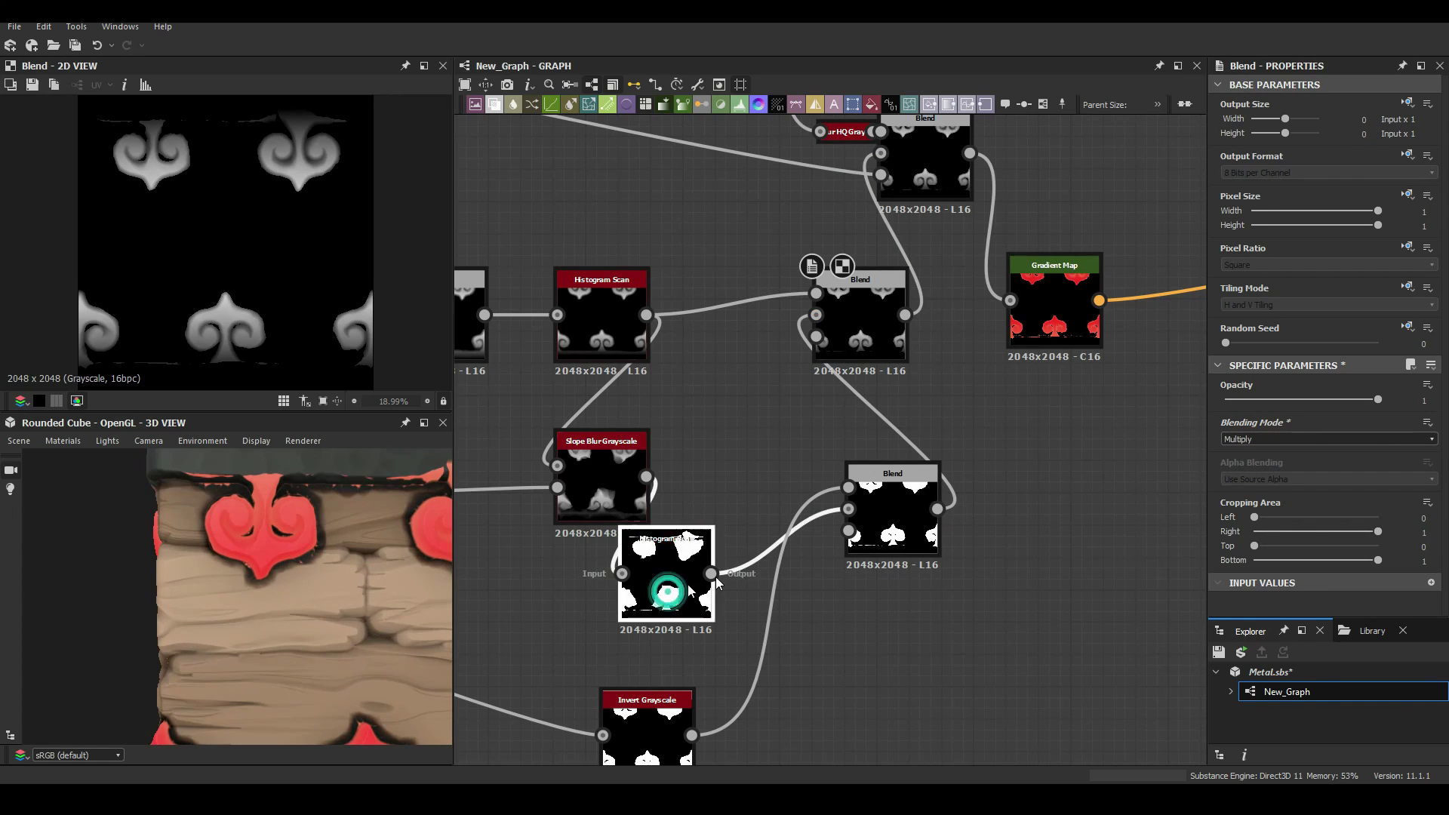
click(562, 281)
scroll(343, 523, up, 5)
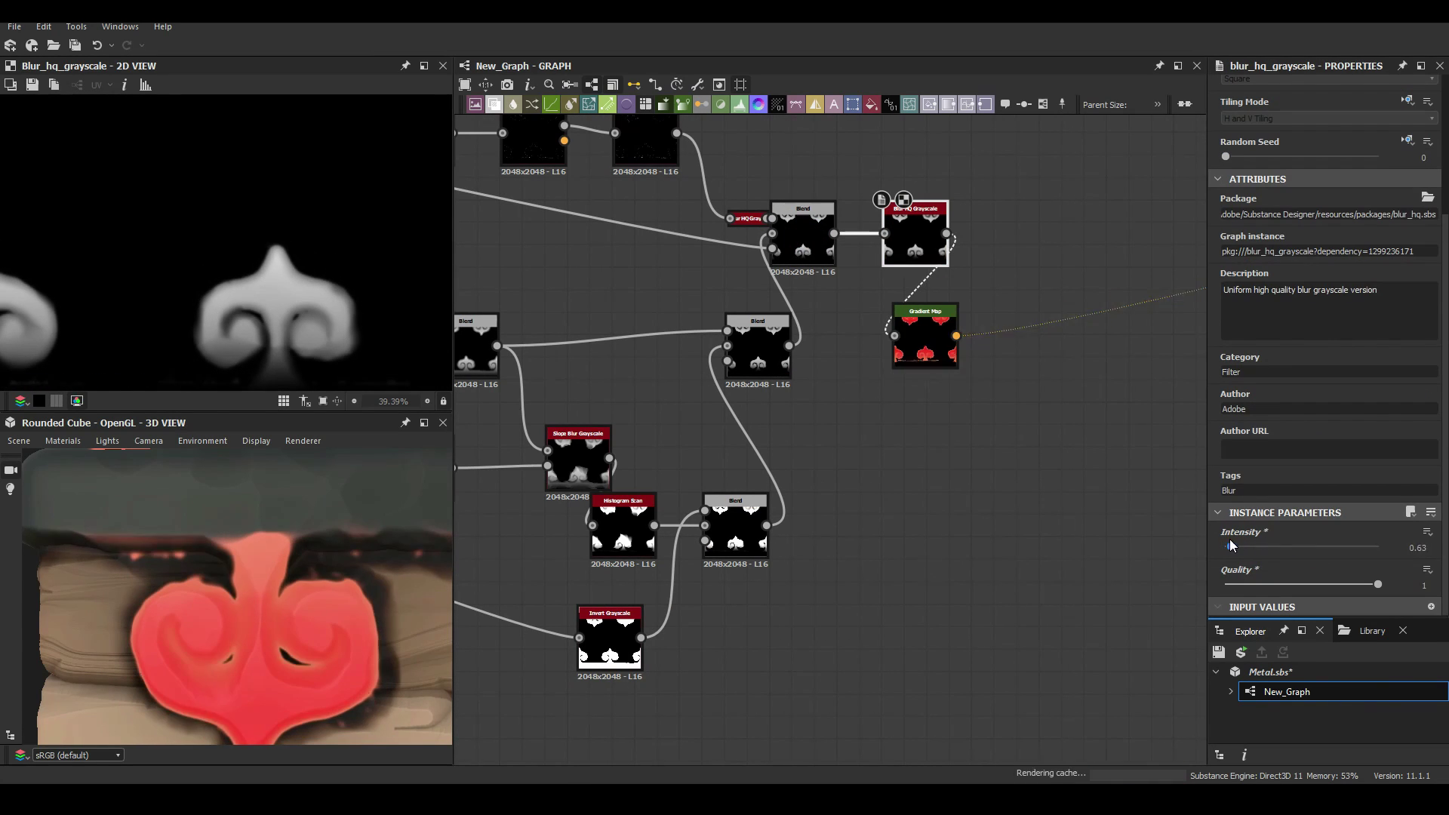
Lower the Blur HQ Grayscale intensity slightly
drag(1229, 545, 1228, 545)
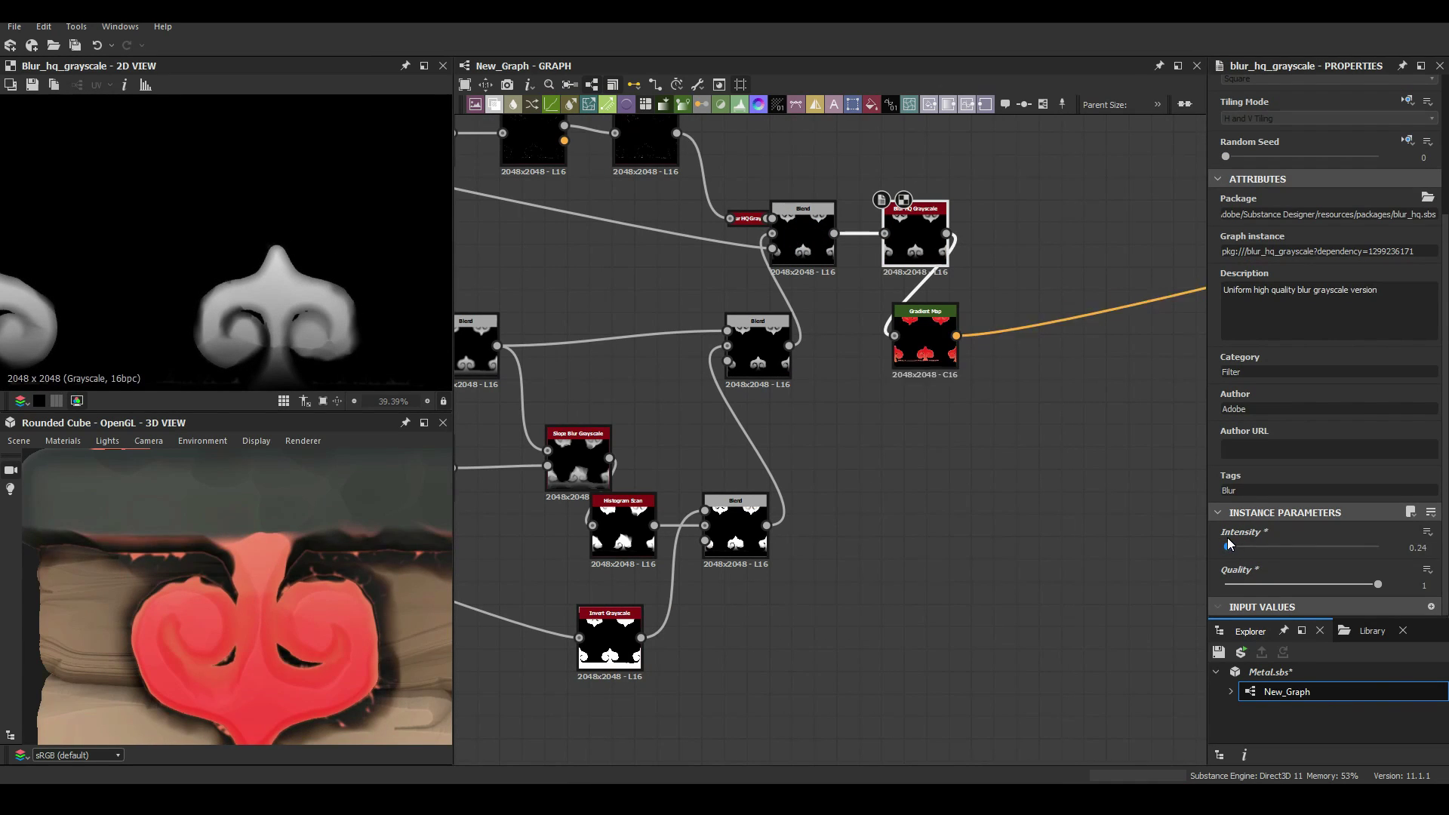
scroll(278, 550, up, 3)
scroll(292, 557, down, 3)
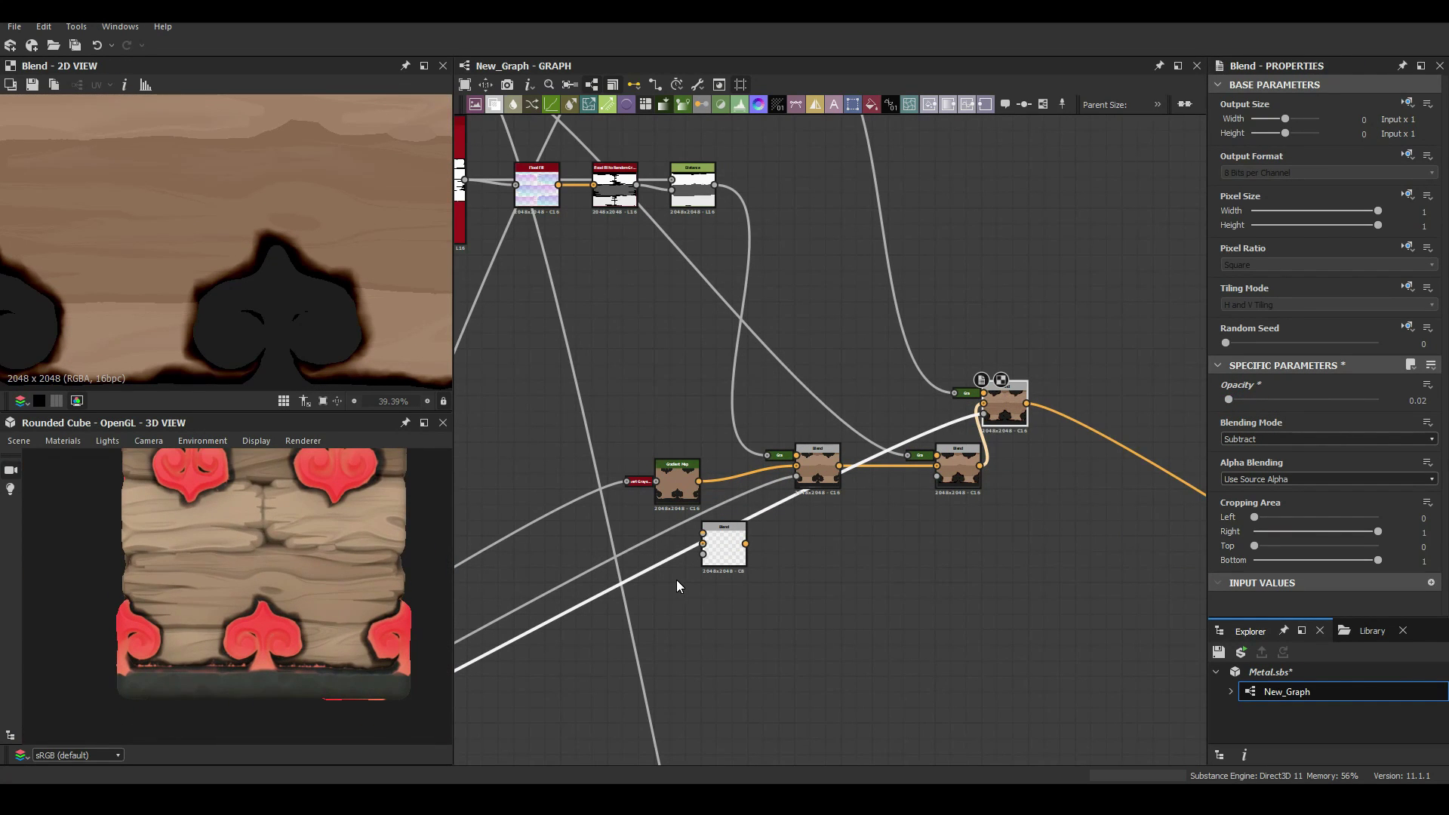
Set Histogram Scan position 0.02, feed the Bevel from the Blend, and set highlight opacity 0.37
drag(1235, 510, 1229, 507)
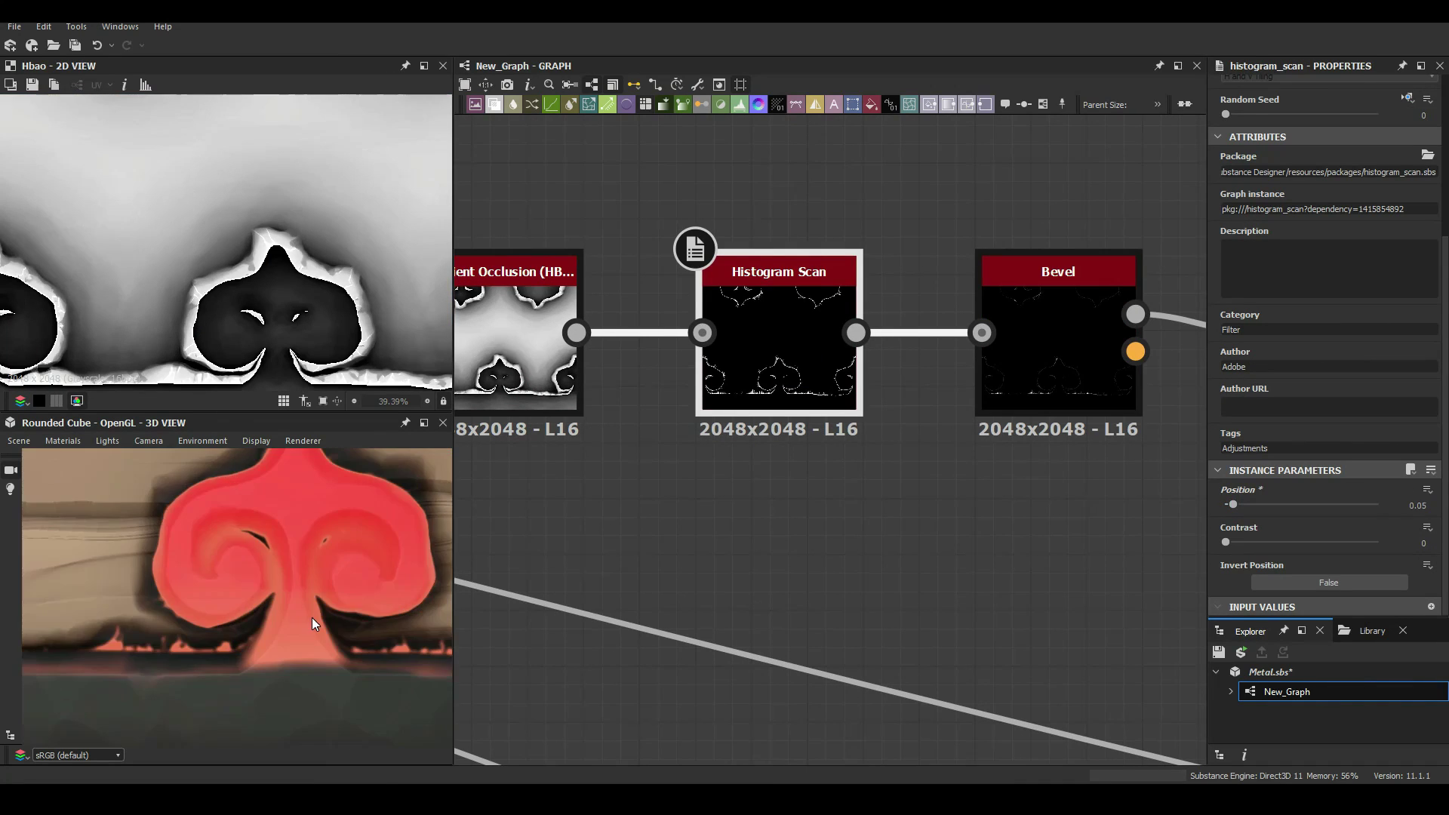
double_click(777, 272)
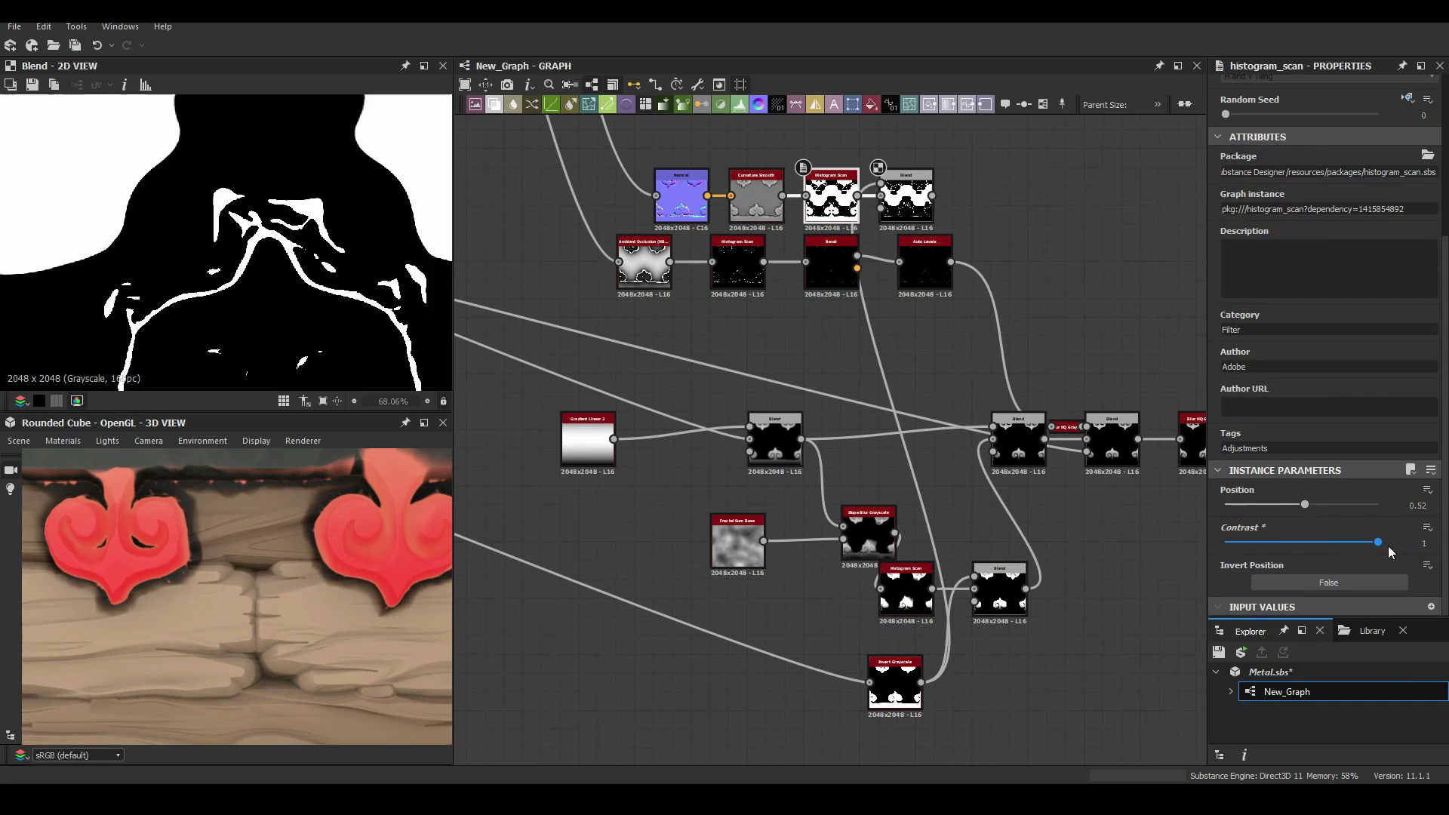
drag(939, 194, 678, 330)
scroll(281, 585, down, 3)
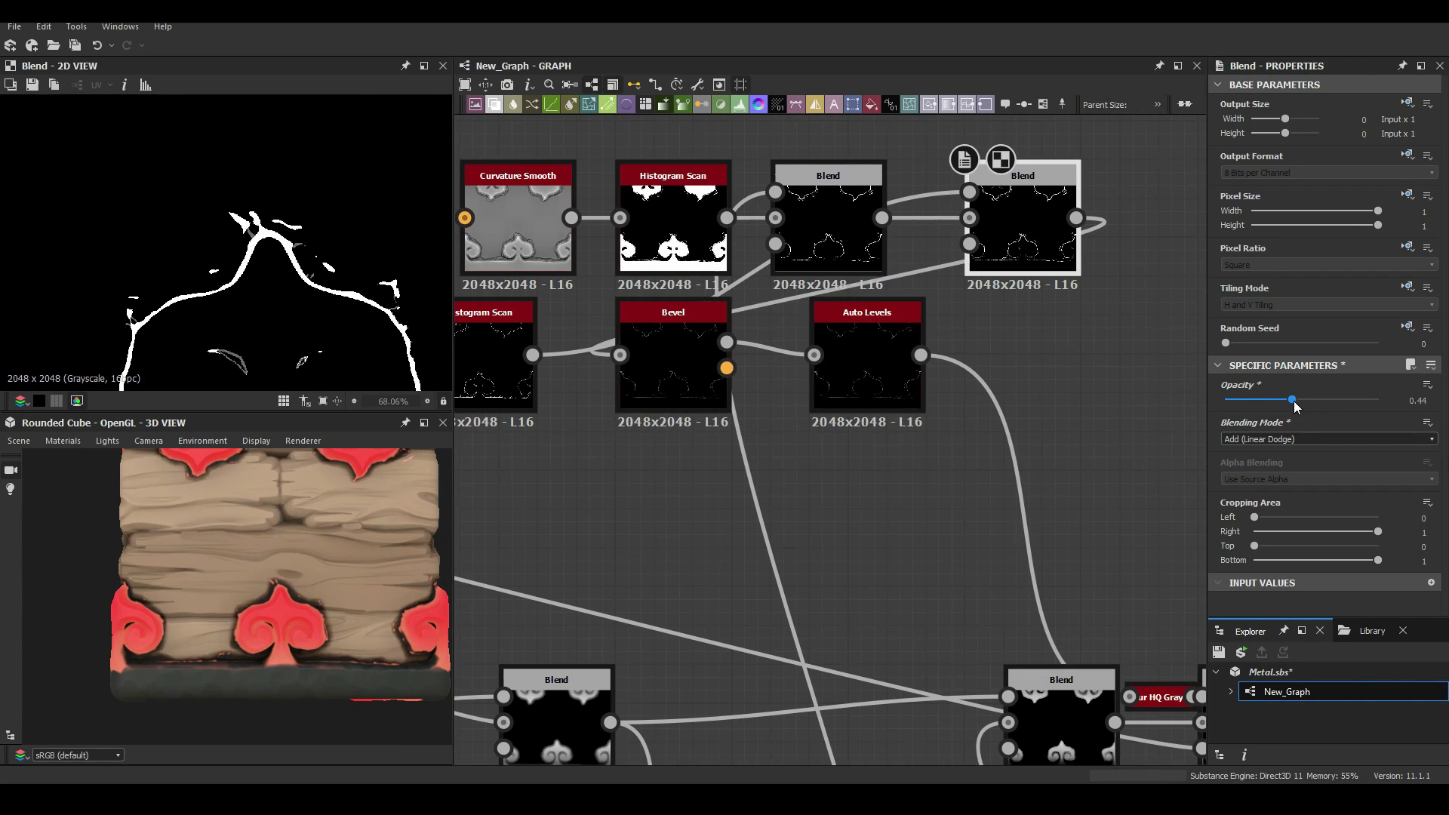
drag(1295, 407, 1281, 400)
scroll(576, 501, down, 5)
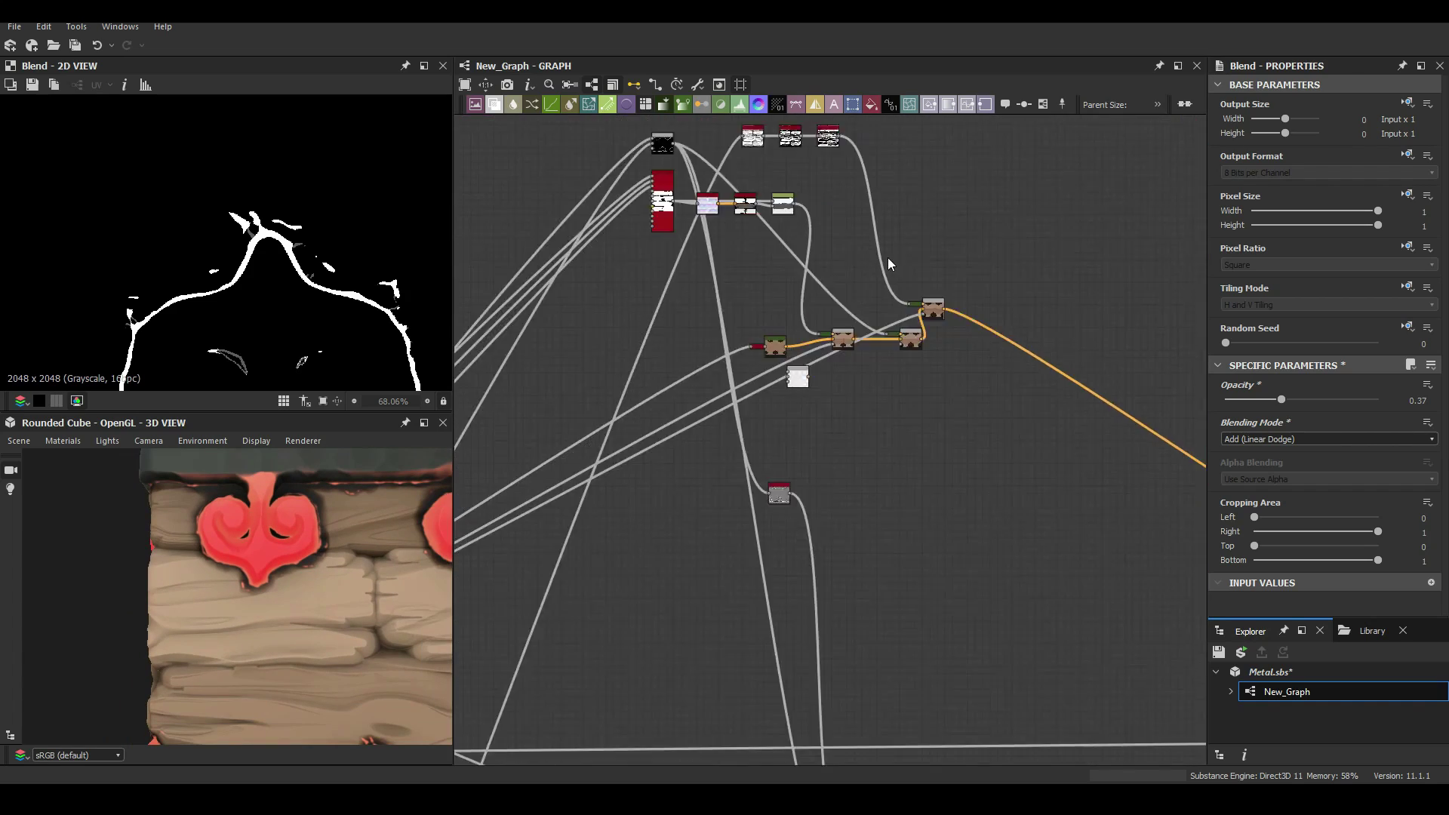
scroll(763, 246, up, 5)
Add a Histogram Scan after Curvature Smooth and tune its position
click(862, 388)
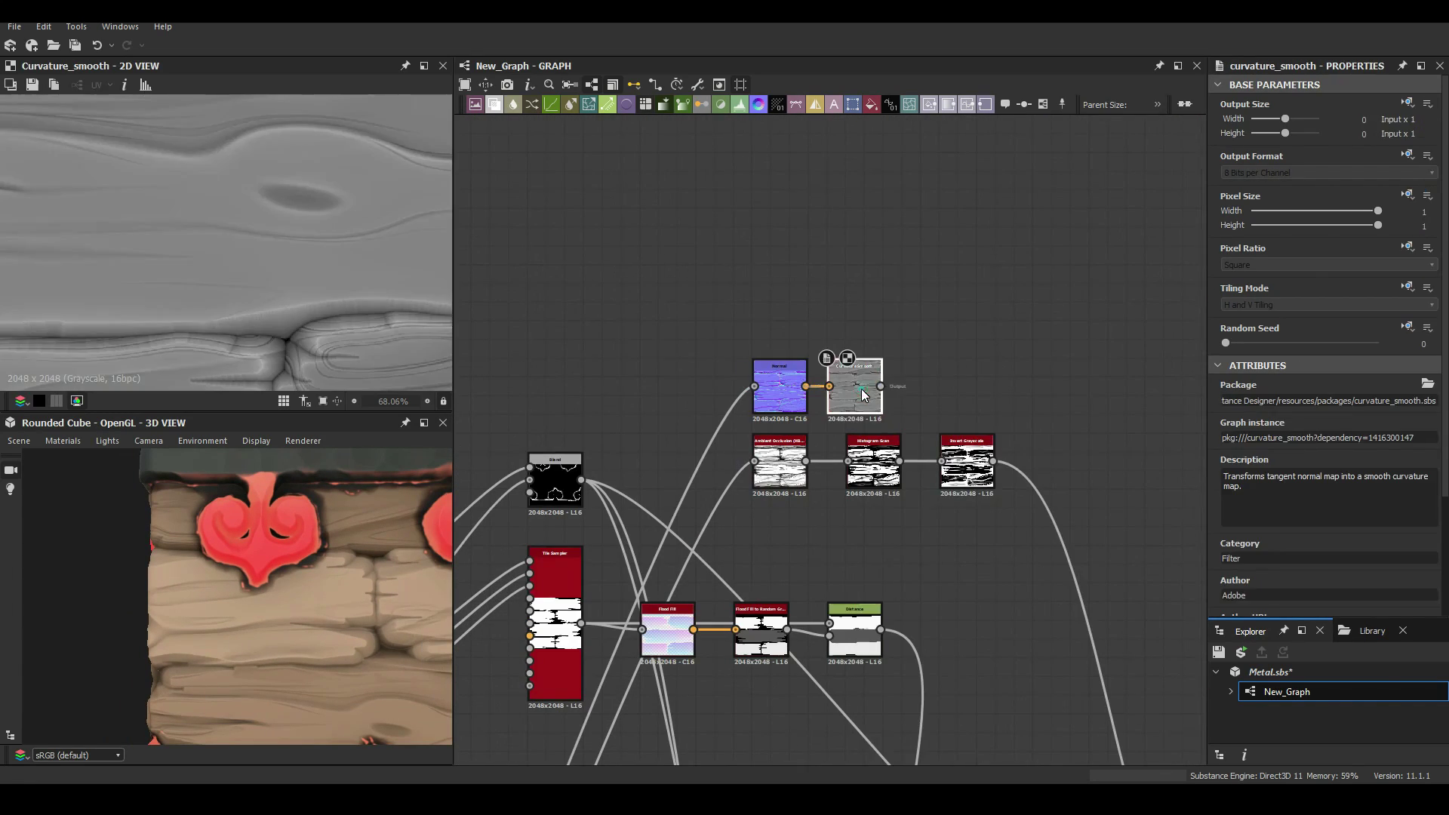
key(space)
text(hist)
key(Return)
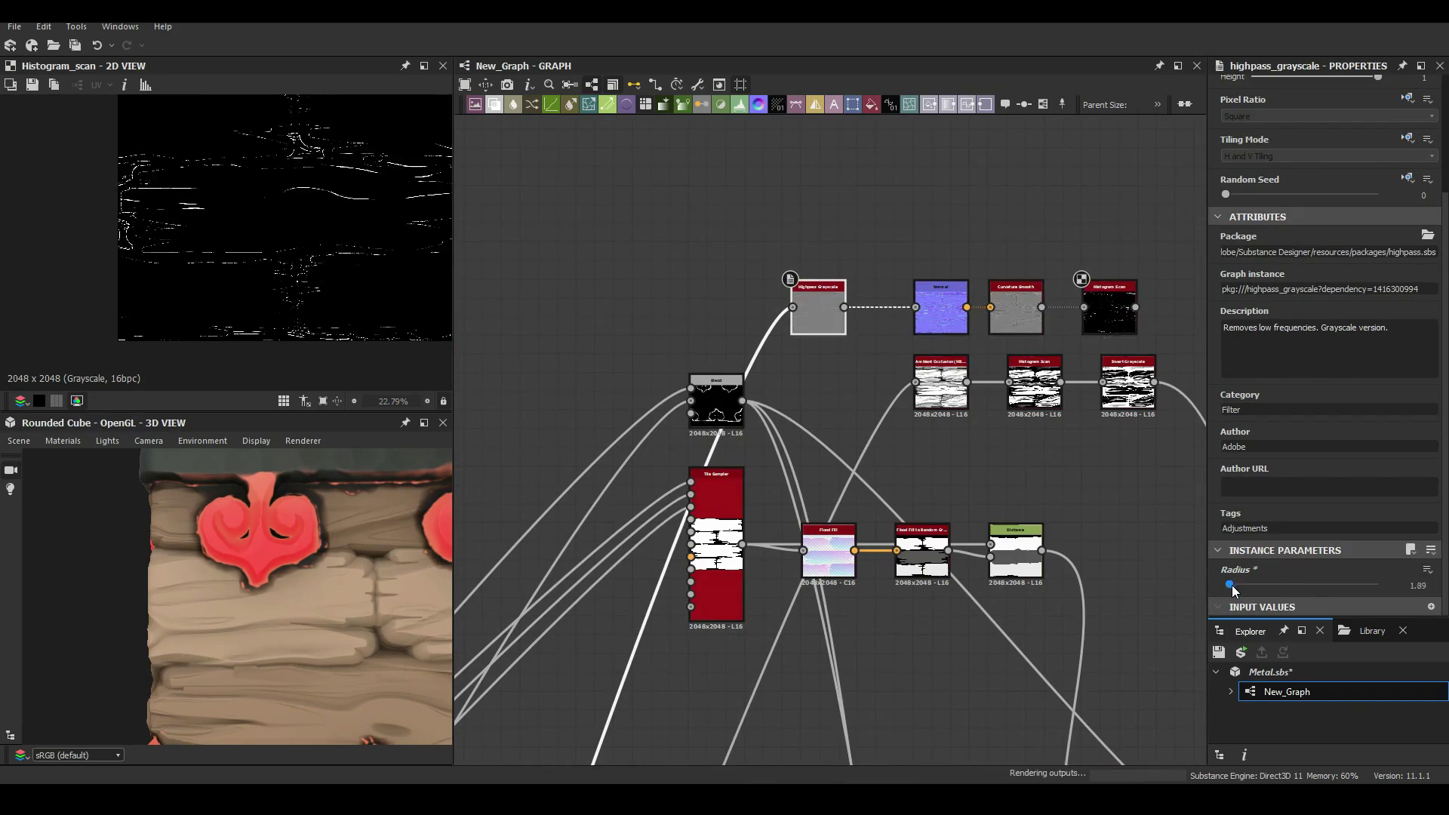
mouse_move(1302, 584)
mouse_down()
mouse_move(1283, 585)
mouse_move(1298, 585)
mouse_up()
scroll(1328, 574, down, 1)
drag(1298, 543, 1377, 544)
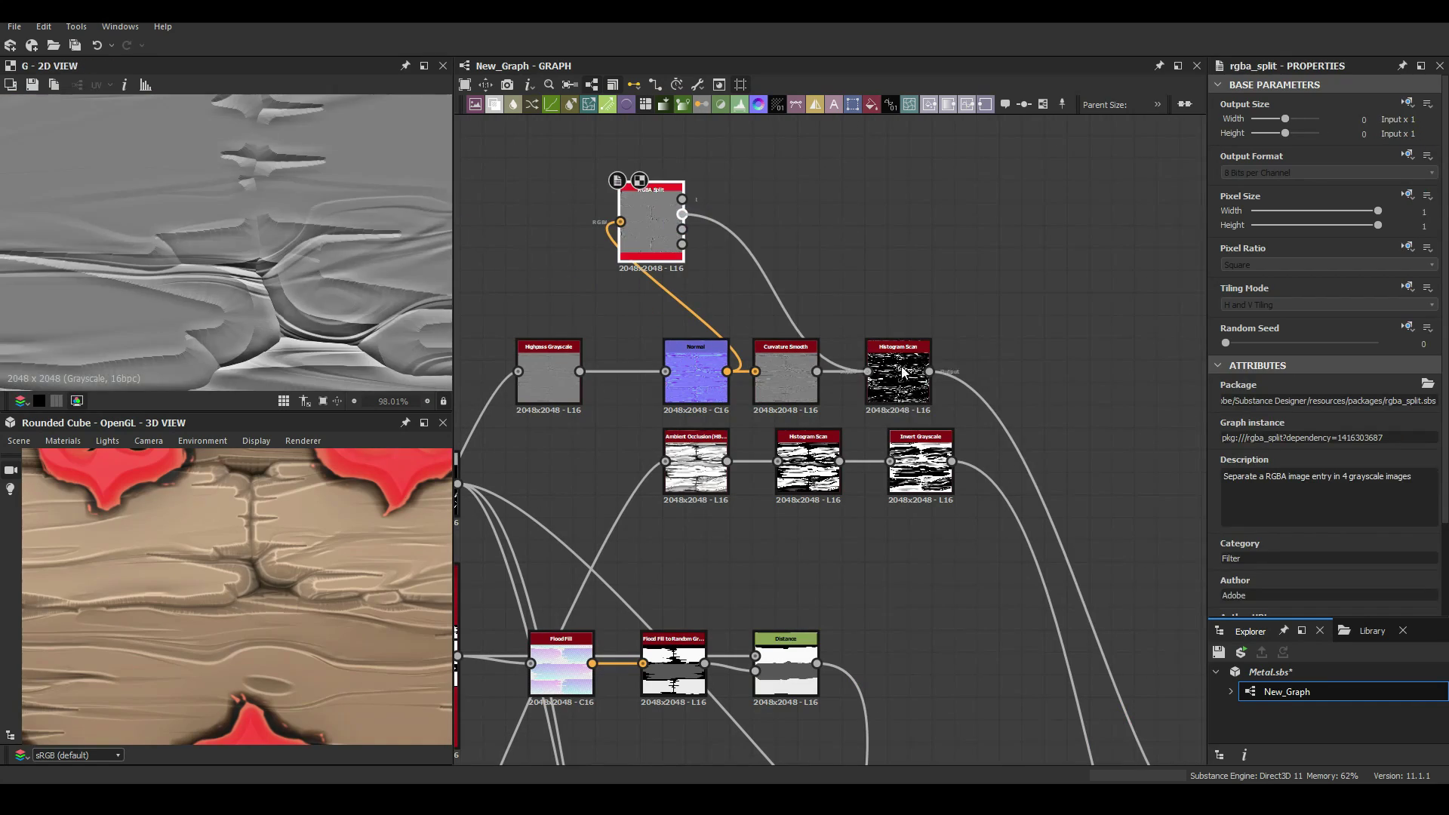
Raise the next grain scan's position to 0.74 and lower the grain blend to 0.11 opacity
click(903, 371)
scroll(1294, 453, down, 5)
mouse_move(1294, 504)
mouse_down()
mouse_move(1340, 511)
mouse_move(1314, 511)
mouse_up()
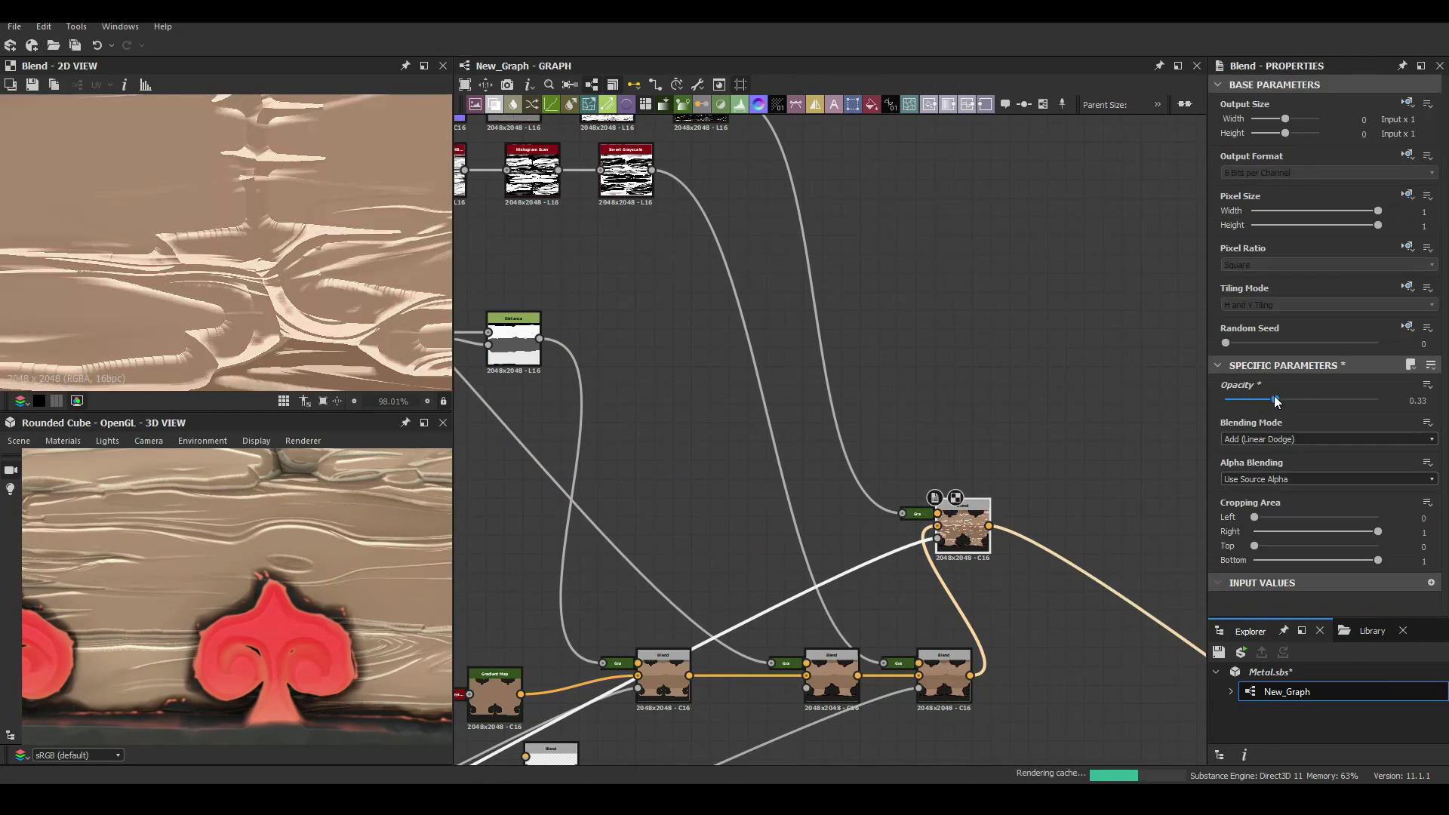
drag(1283, 399, 1241, 402)
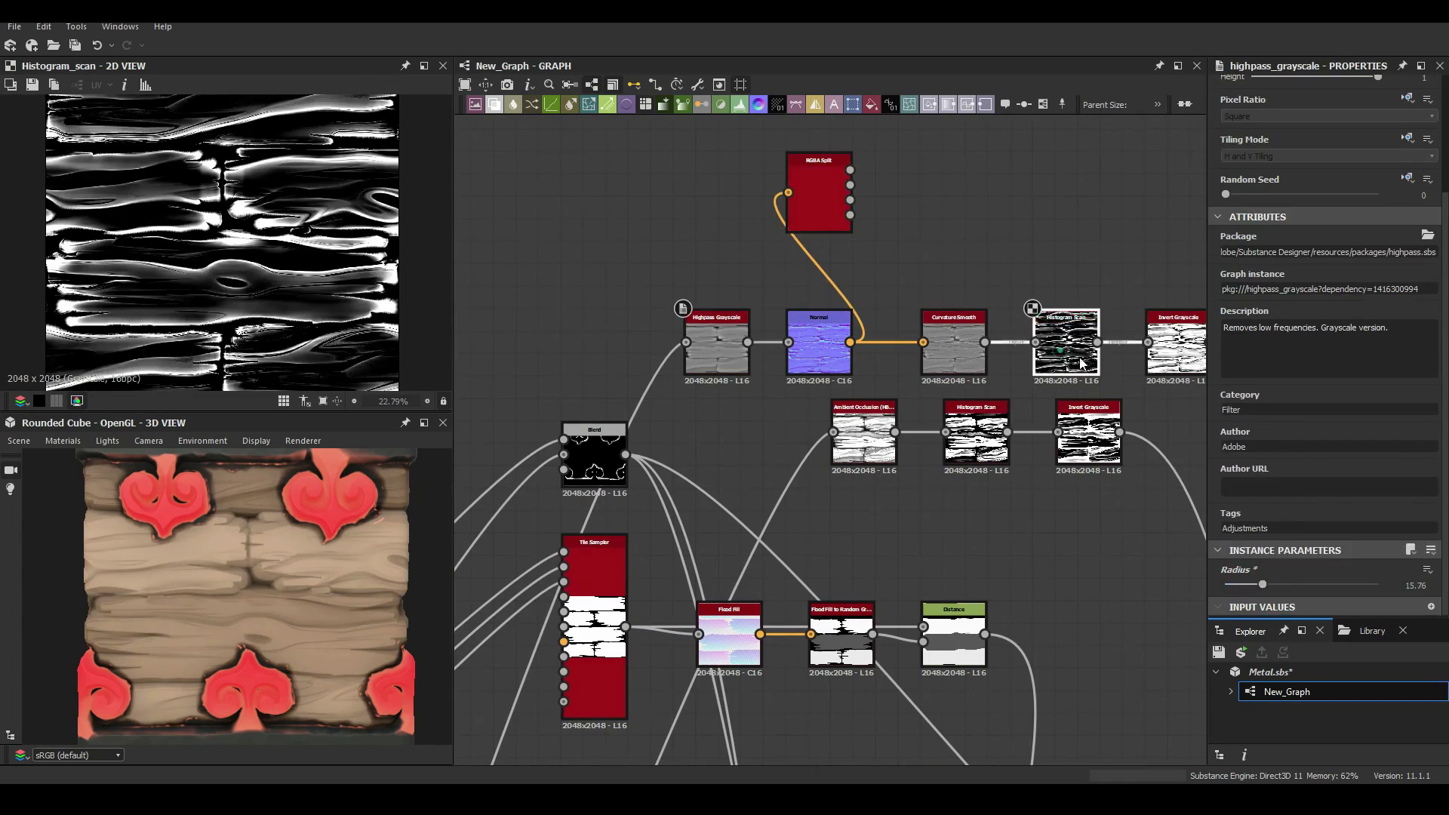
click(845, 205)
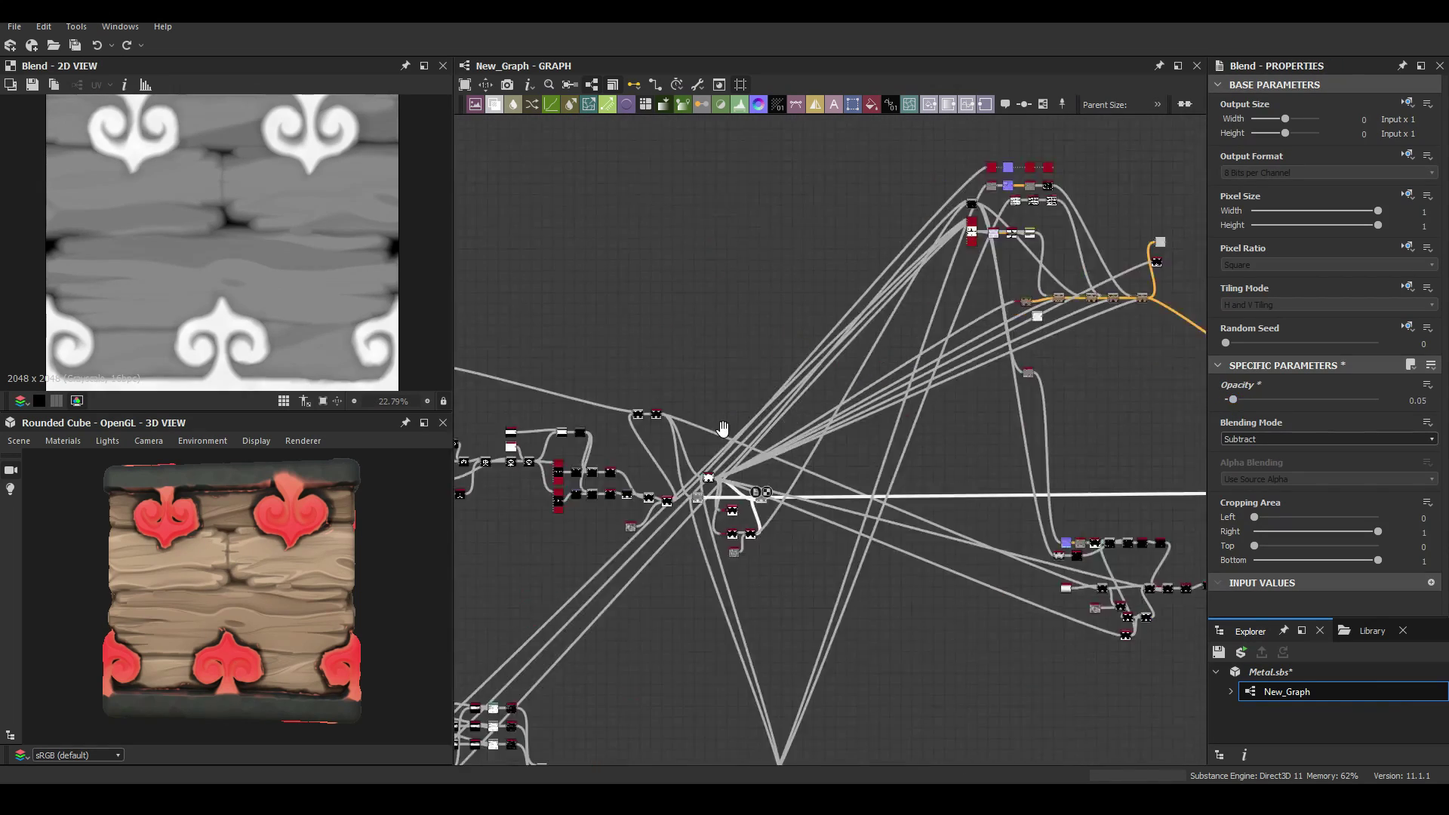
Set the Subtract Blend opacity to 0.11
drag(1232, 401, 1241, 401)
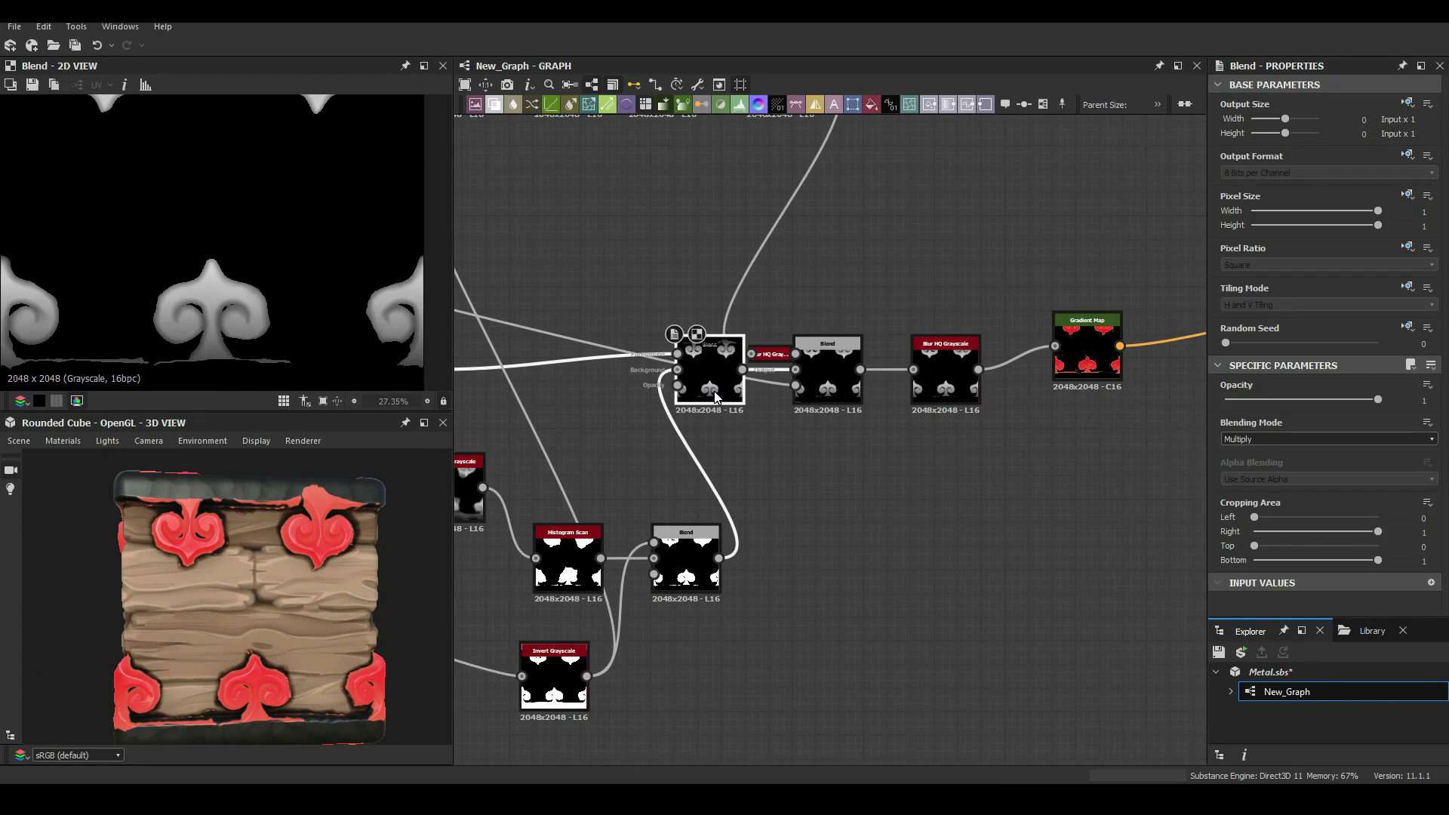
Adjust the Slope Blur intensity and brighten the ornament gradient's end colour to orange-red
scroll(1321, 377, down, 3)
drag(1321, 546, 1290, 549)
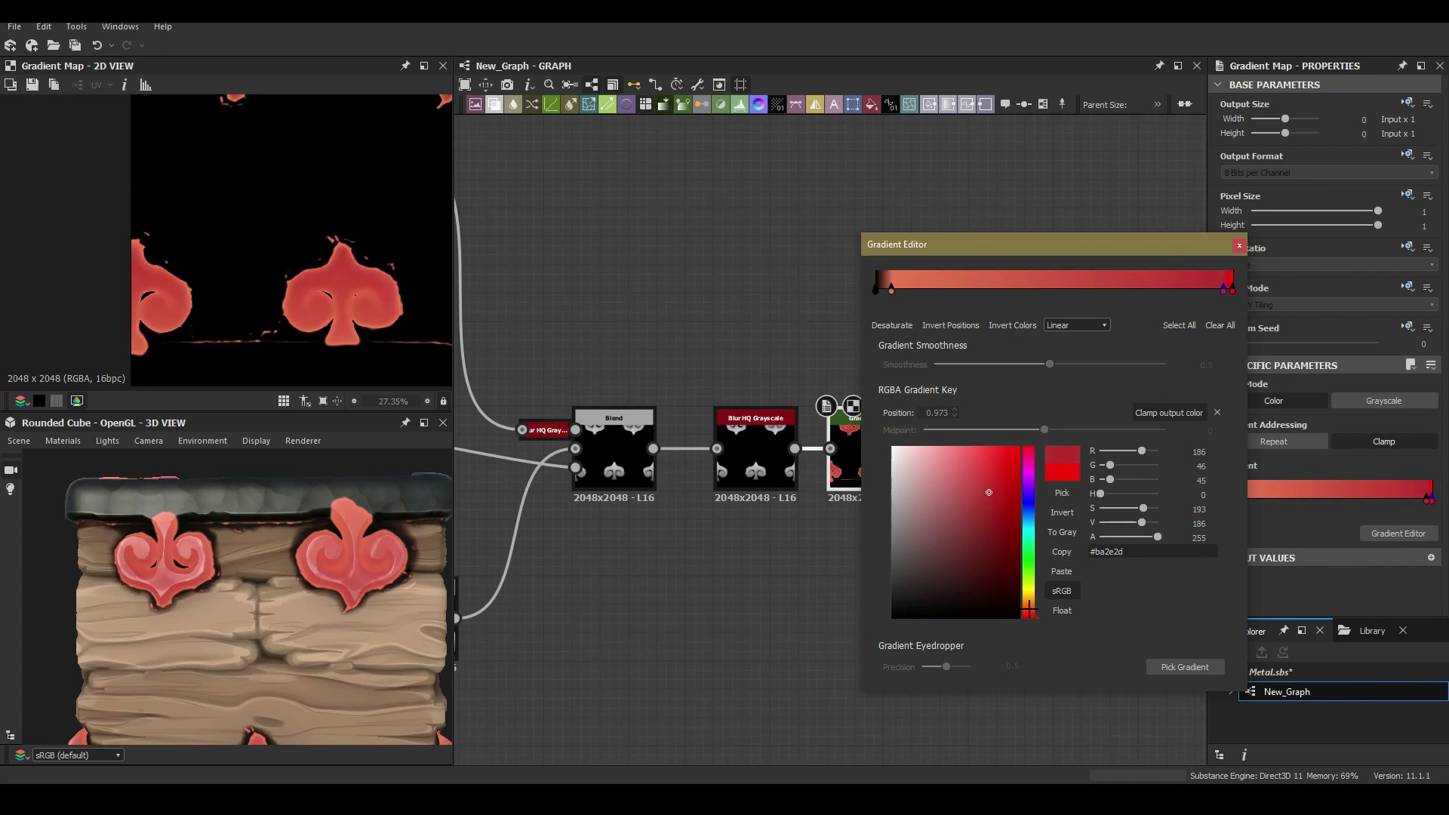
click(807, 486)
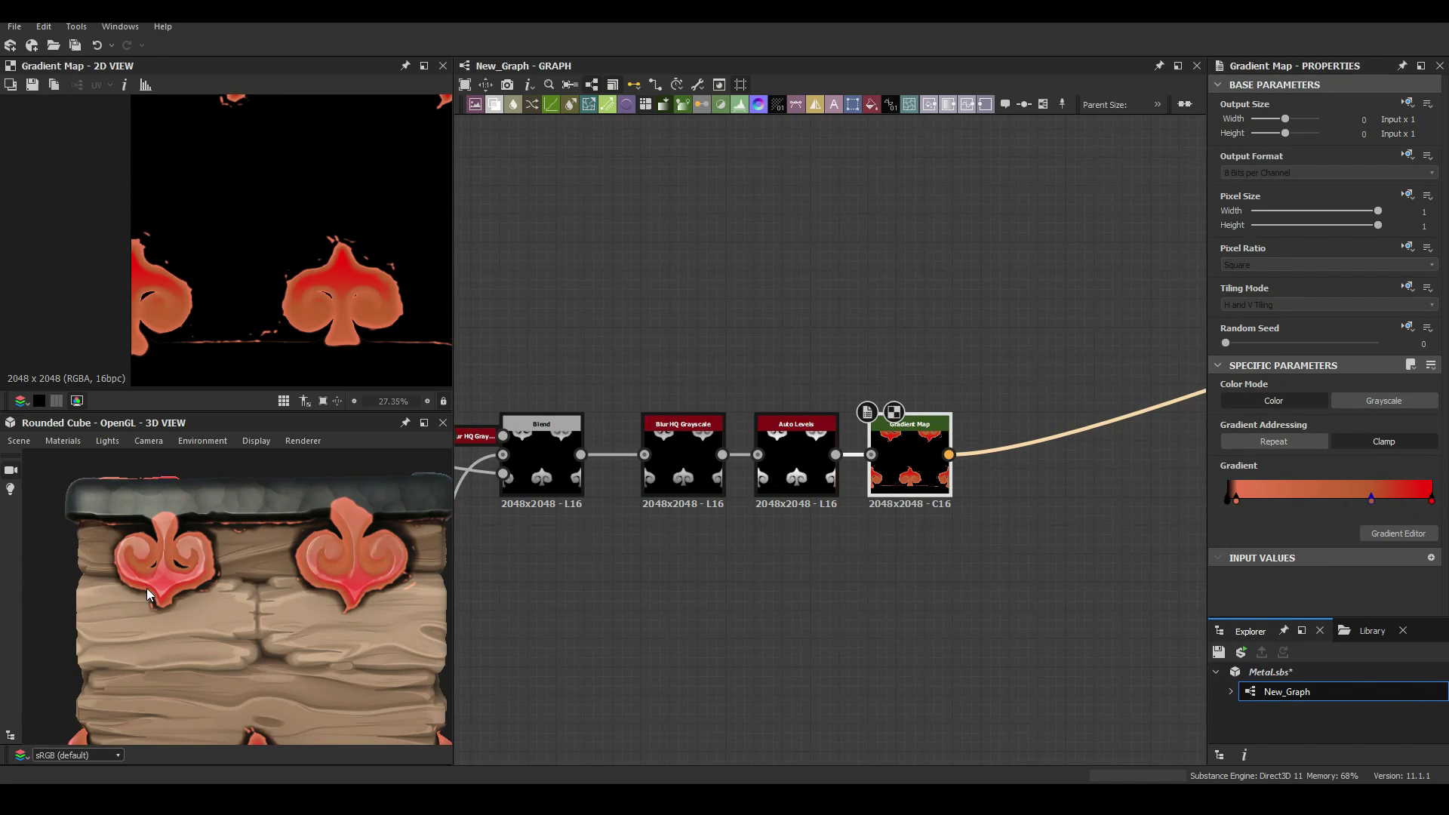
click(1301, 491)
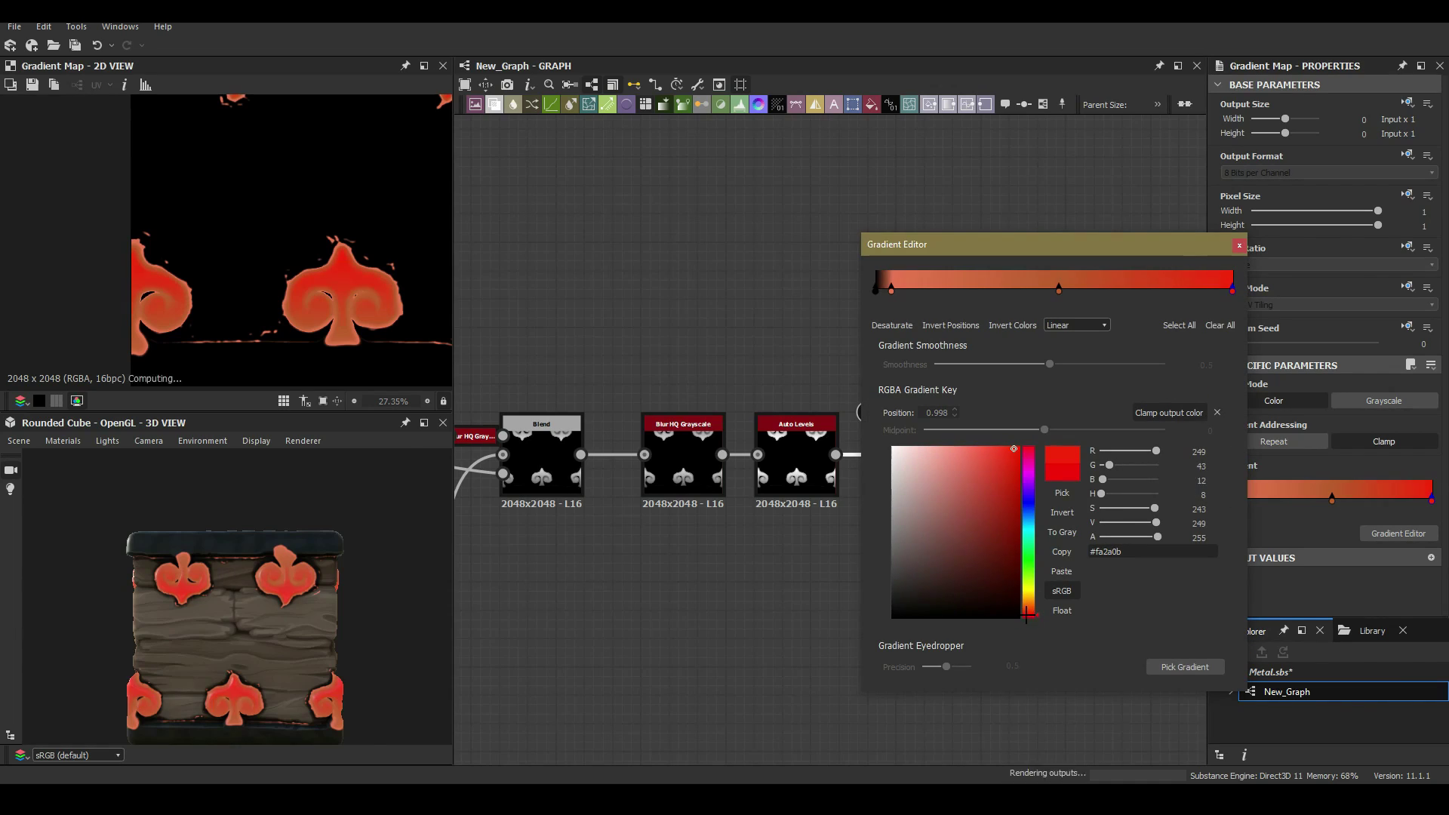
scroll(362, 619, up, 5)
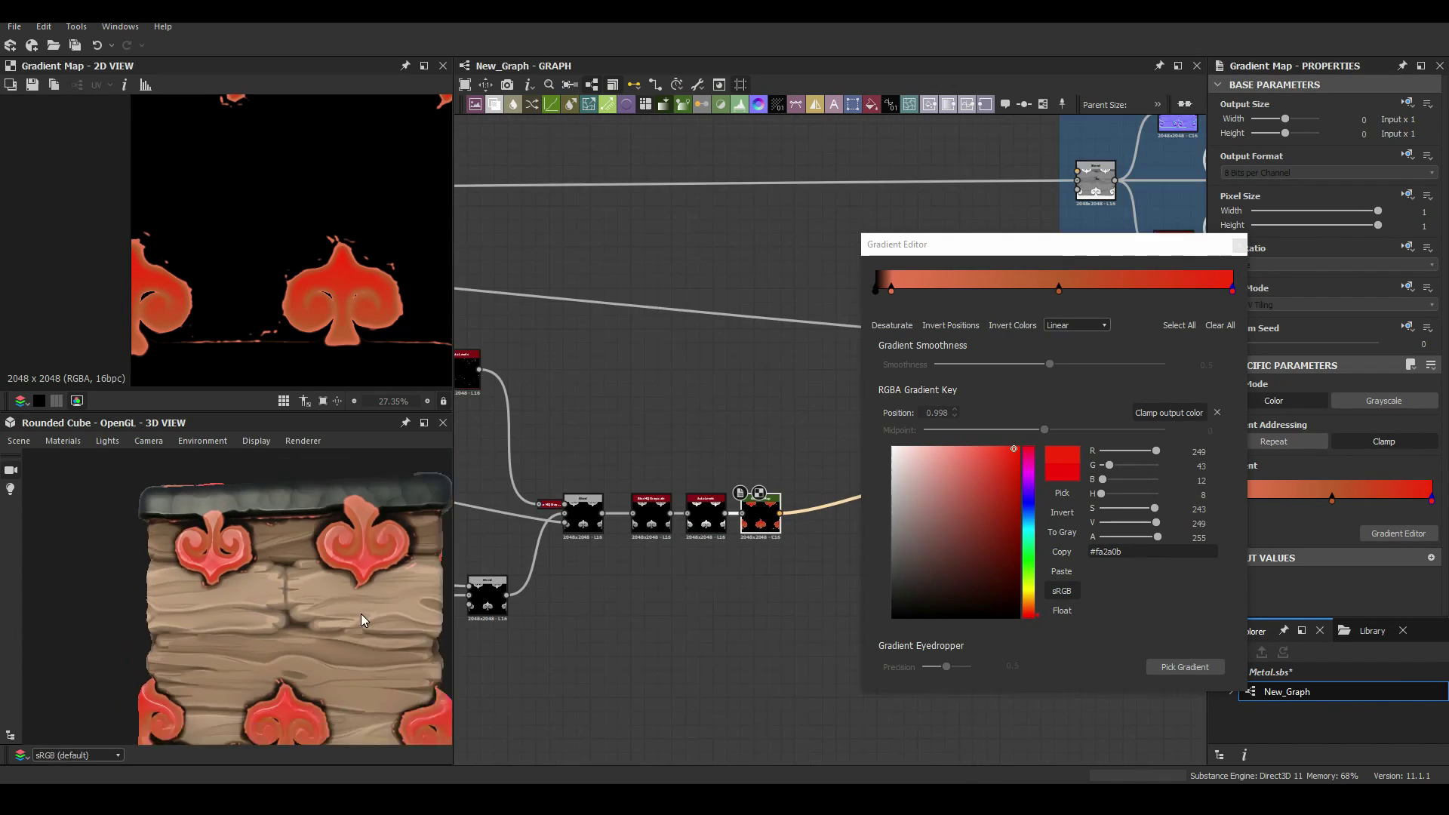
middle_drag(362, 618, 952, 389)
click(720, 123)
Lower the ornament Slope Blur intensity to about 1.02
middle_drag(720, 124, 740, 394)
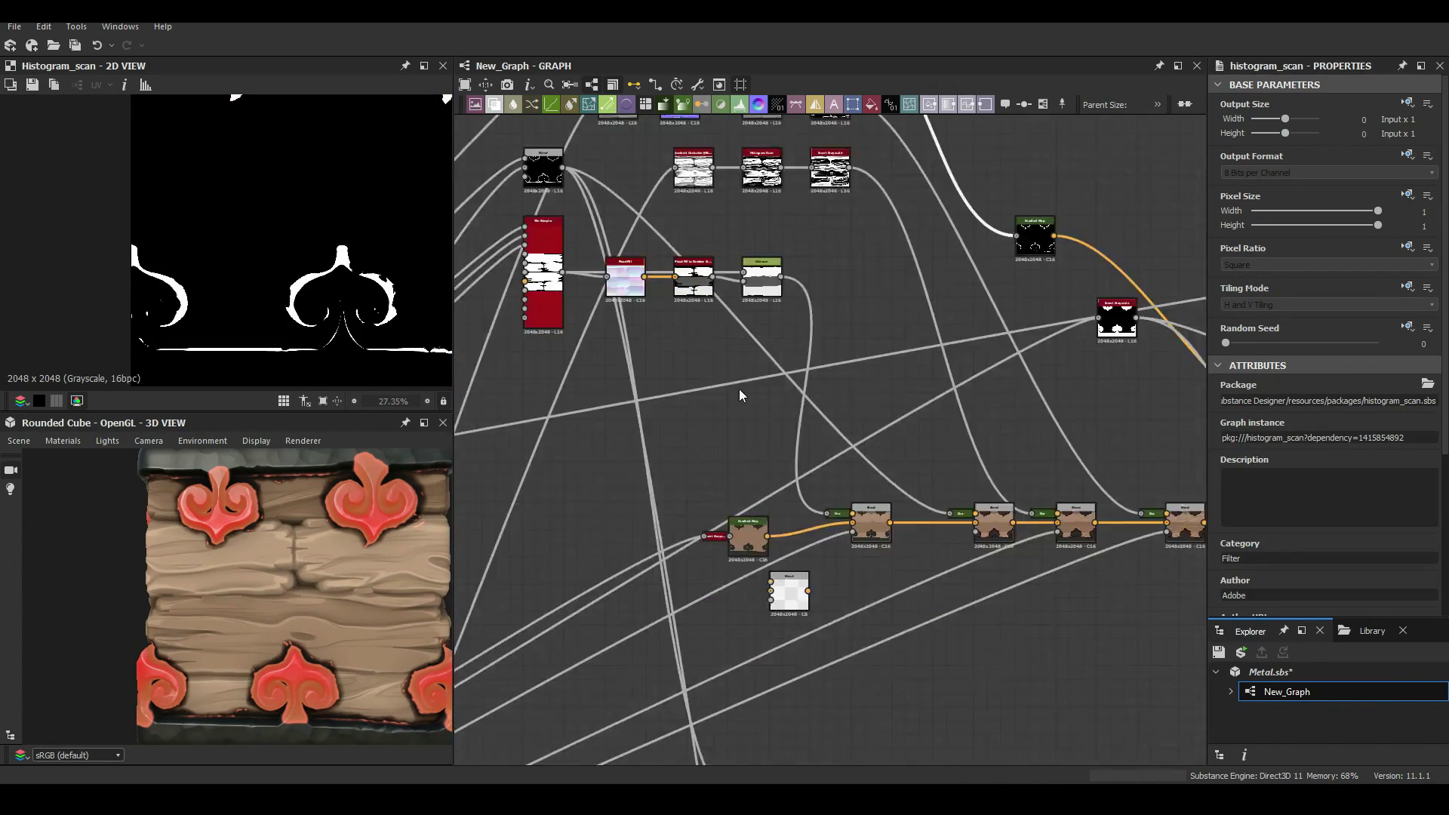
click(745, 302)
scroll(1294, 468, down, 5)
drag(1246, 544, 1234, 545)
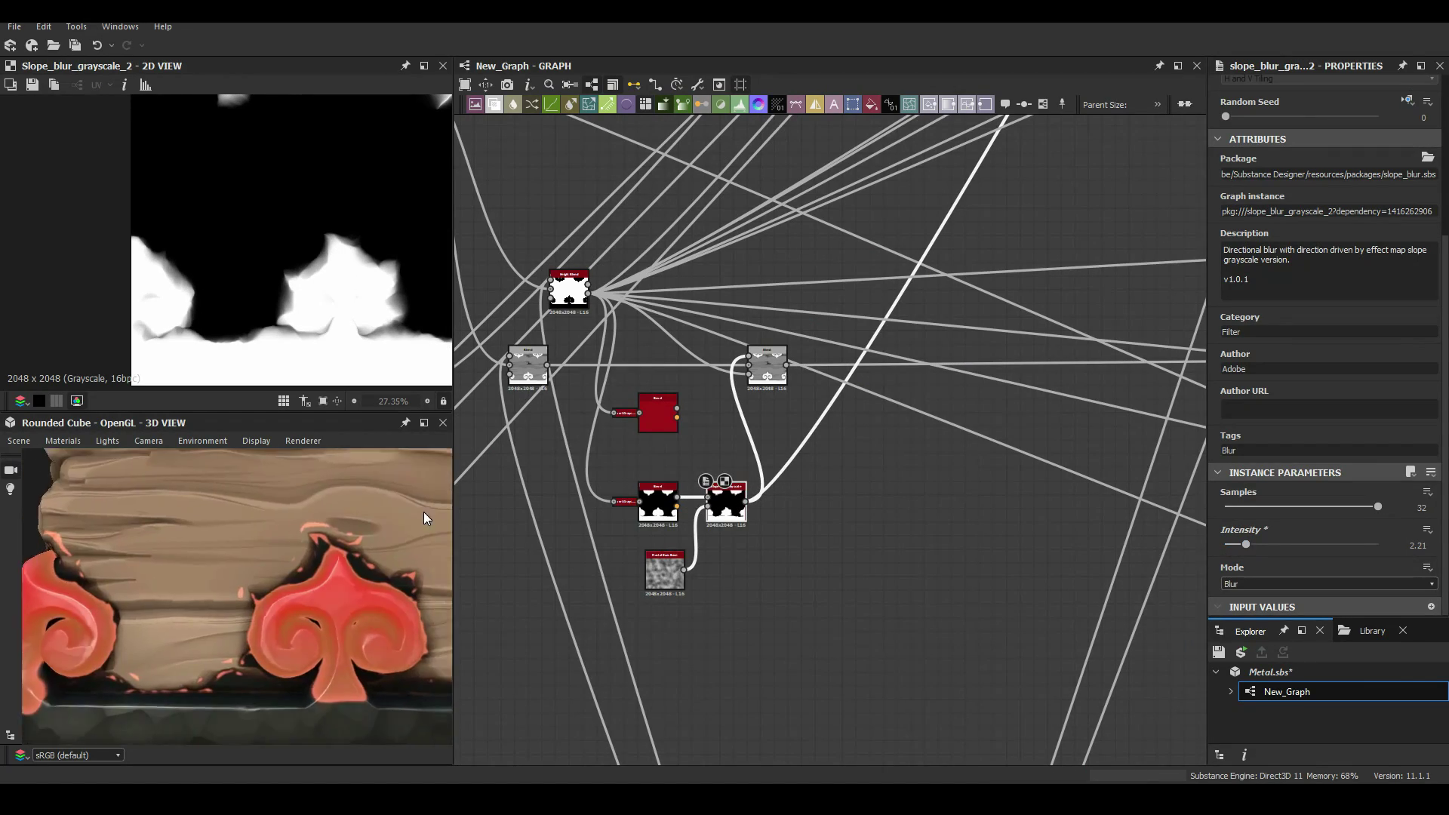
scroll(424, 512, down, 3)
scroll(919, 469, down, 3)
Inspect the albedo blend chain, the Outputs frame and the height mask levels node
middle_drag(919, 469, 831, 362)
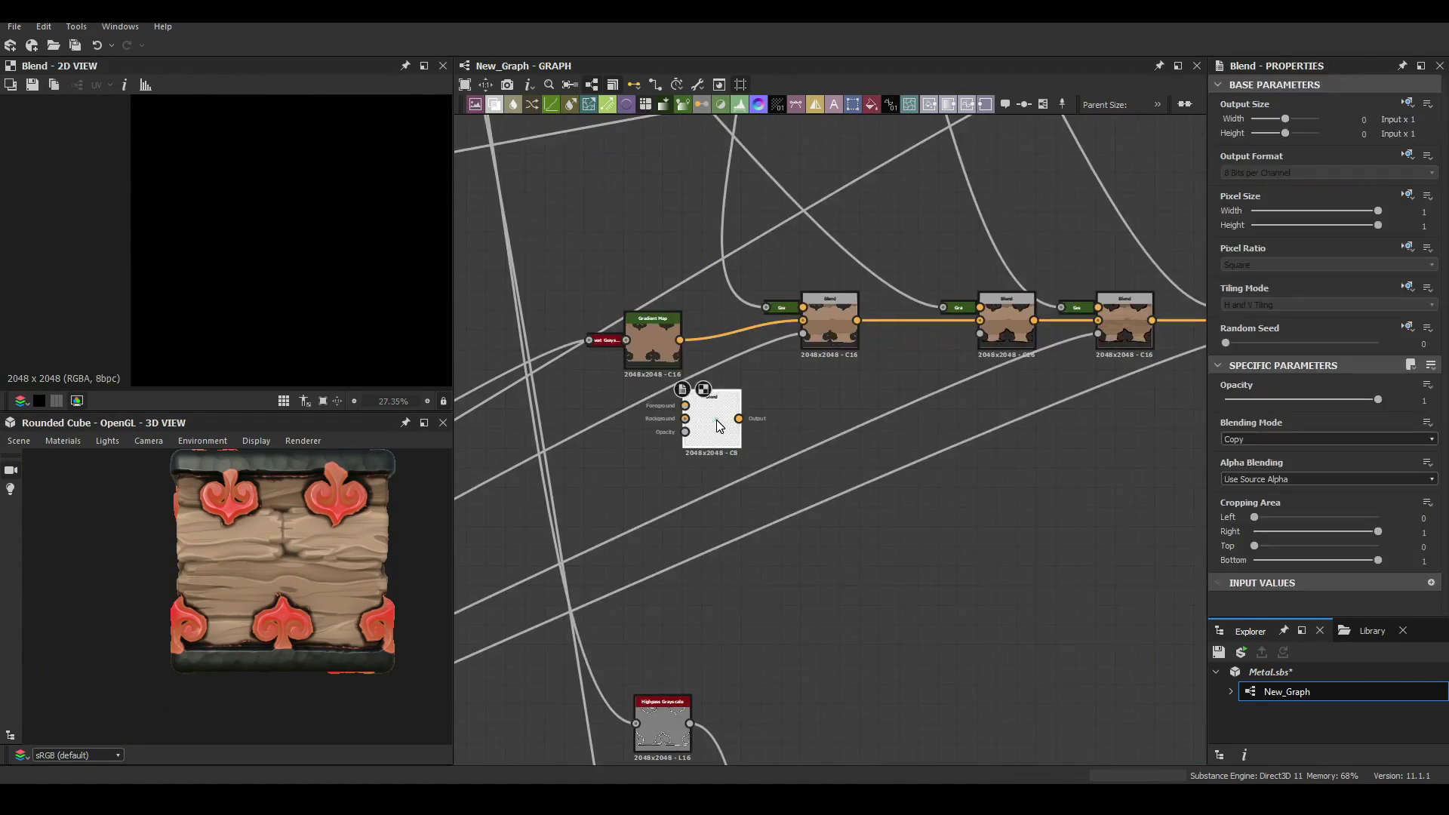
scroll(830, 362, up, 2)
click(899, 390)
middle_drag(994, 383, 931, 118)
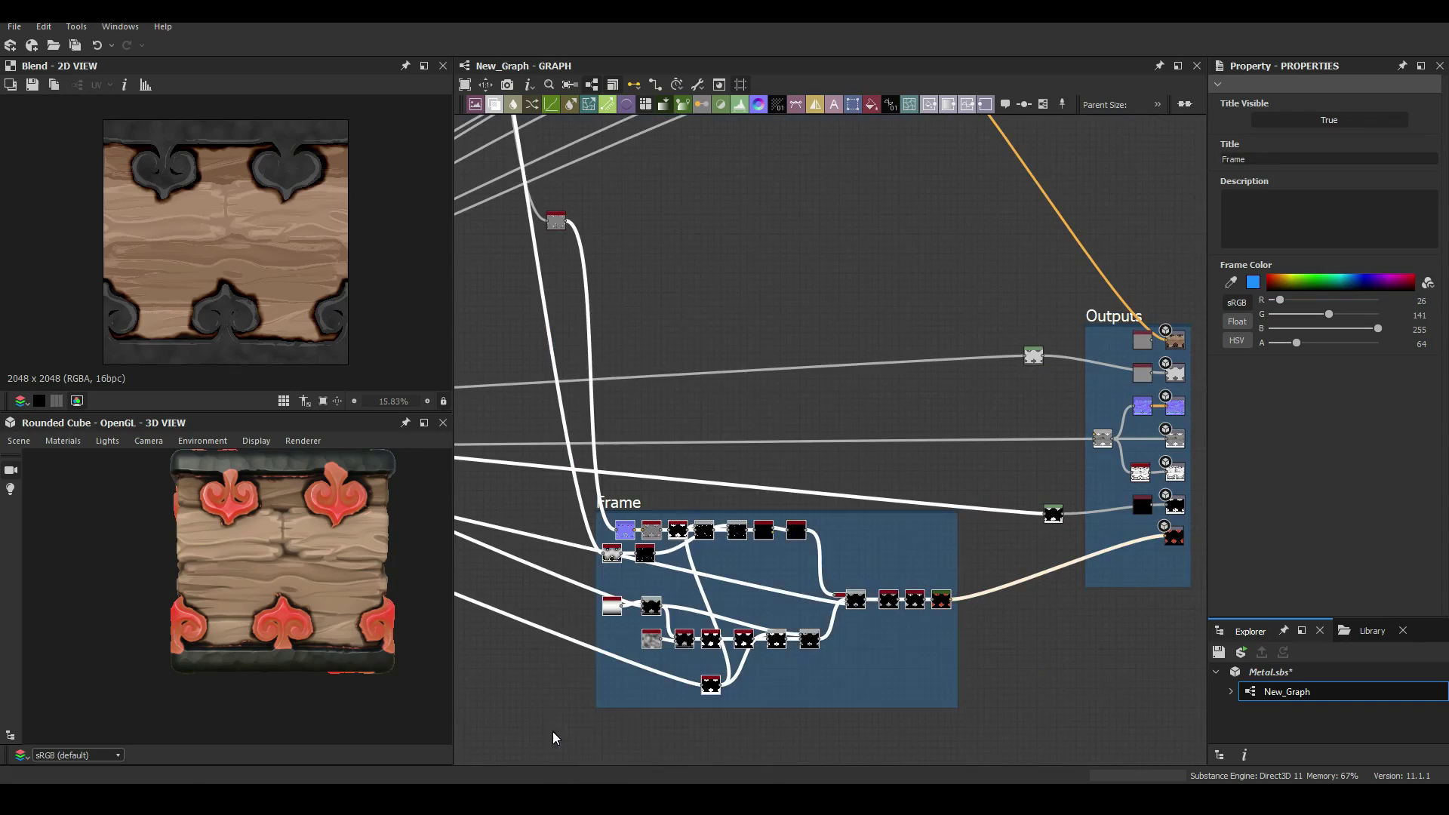
scroll(776, 458, up, 3)
click(591, 391)
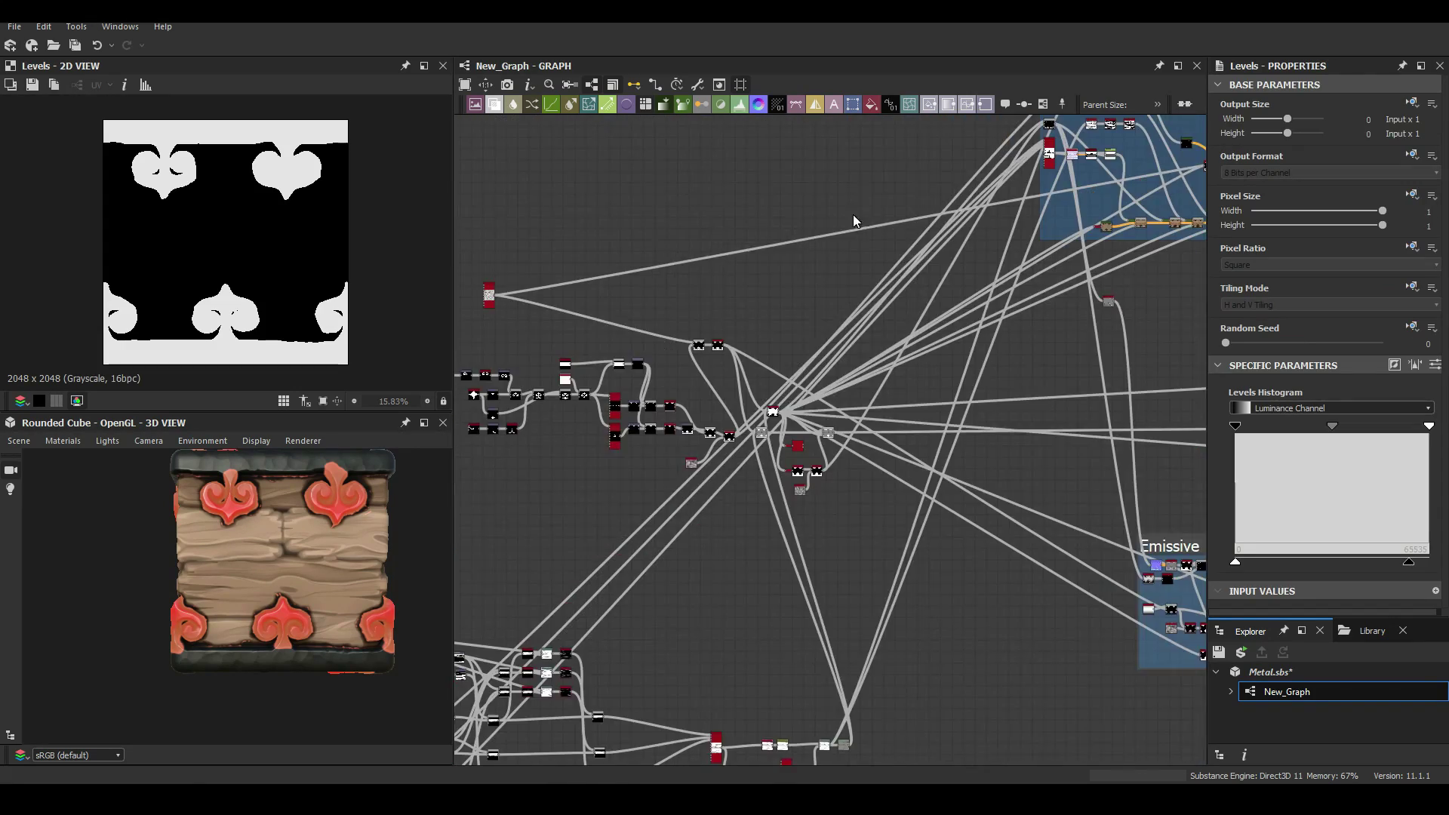
key(space)
key(Escape)
scroll(765, 464, up, 3)
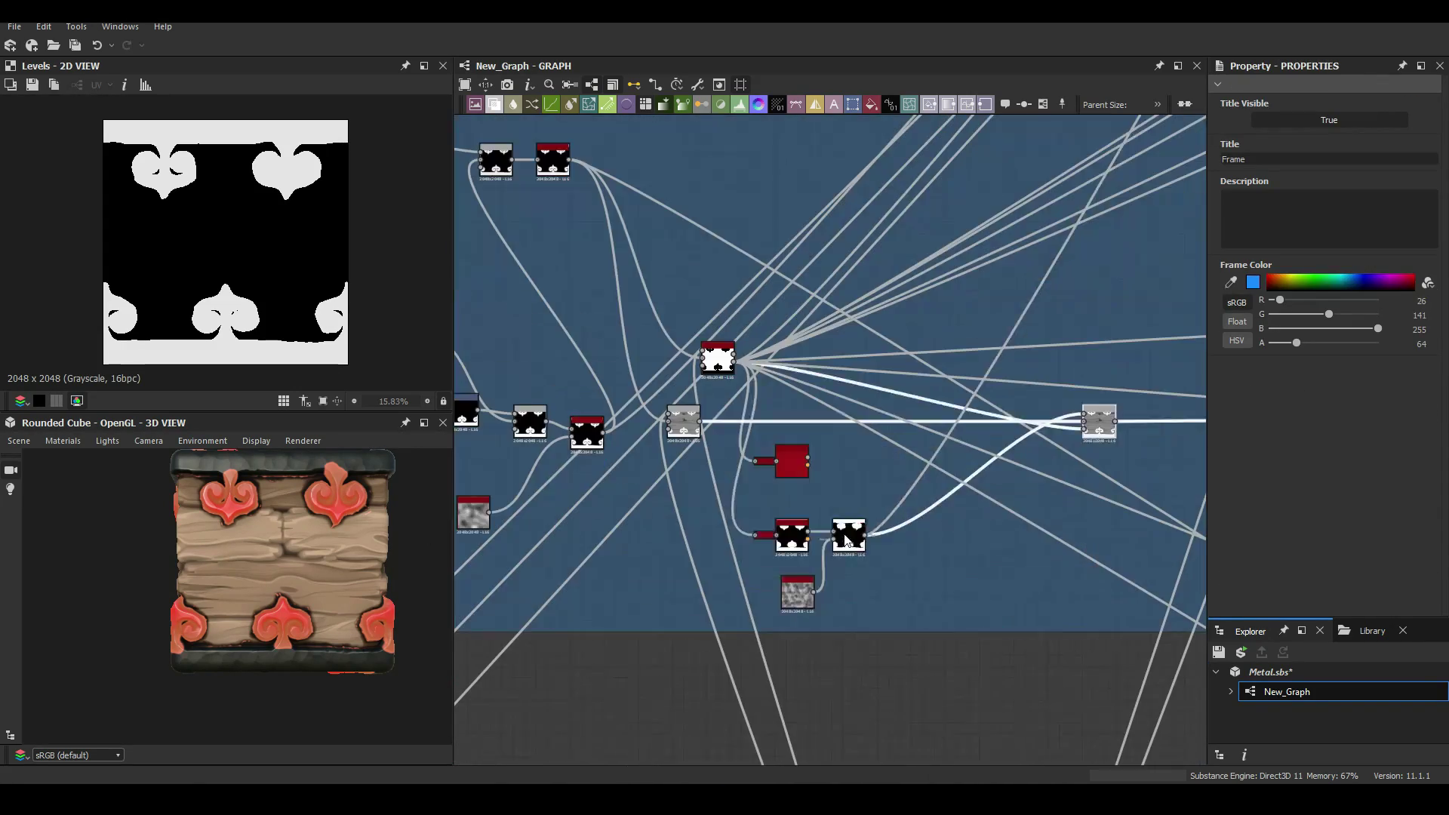
Wrap the lower group of wood nodes in a new frame
drag(794, 516, 765, 464)
scroll(781, 167, down, 3)
scroll(781, 167, down, 3)
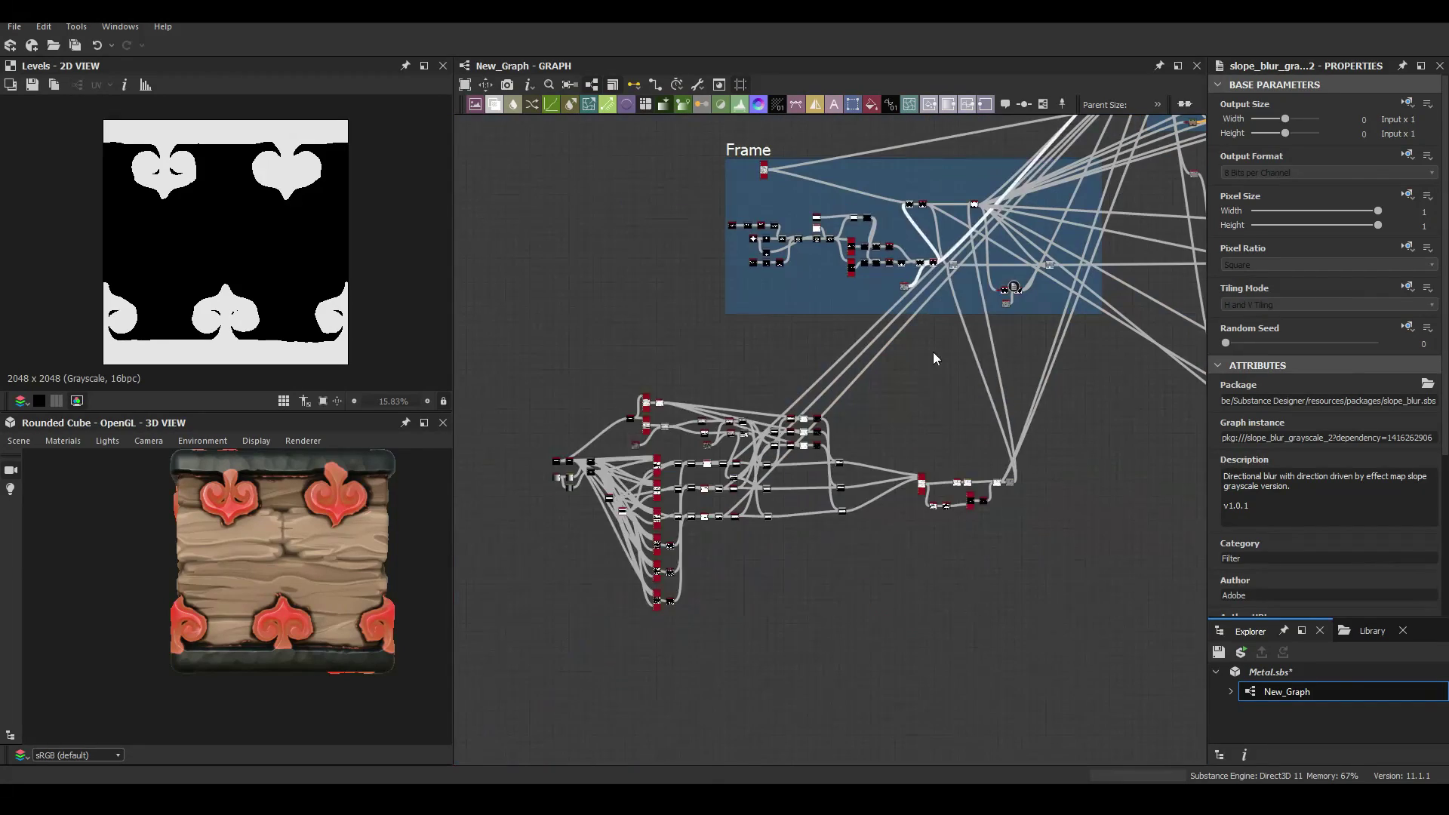
key(ctrl+f)
scroll(897, 324, up, 5)
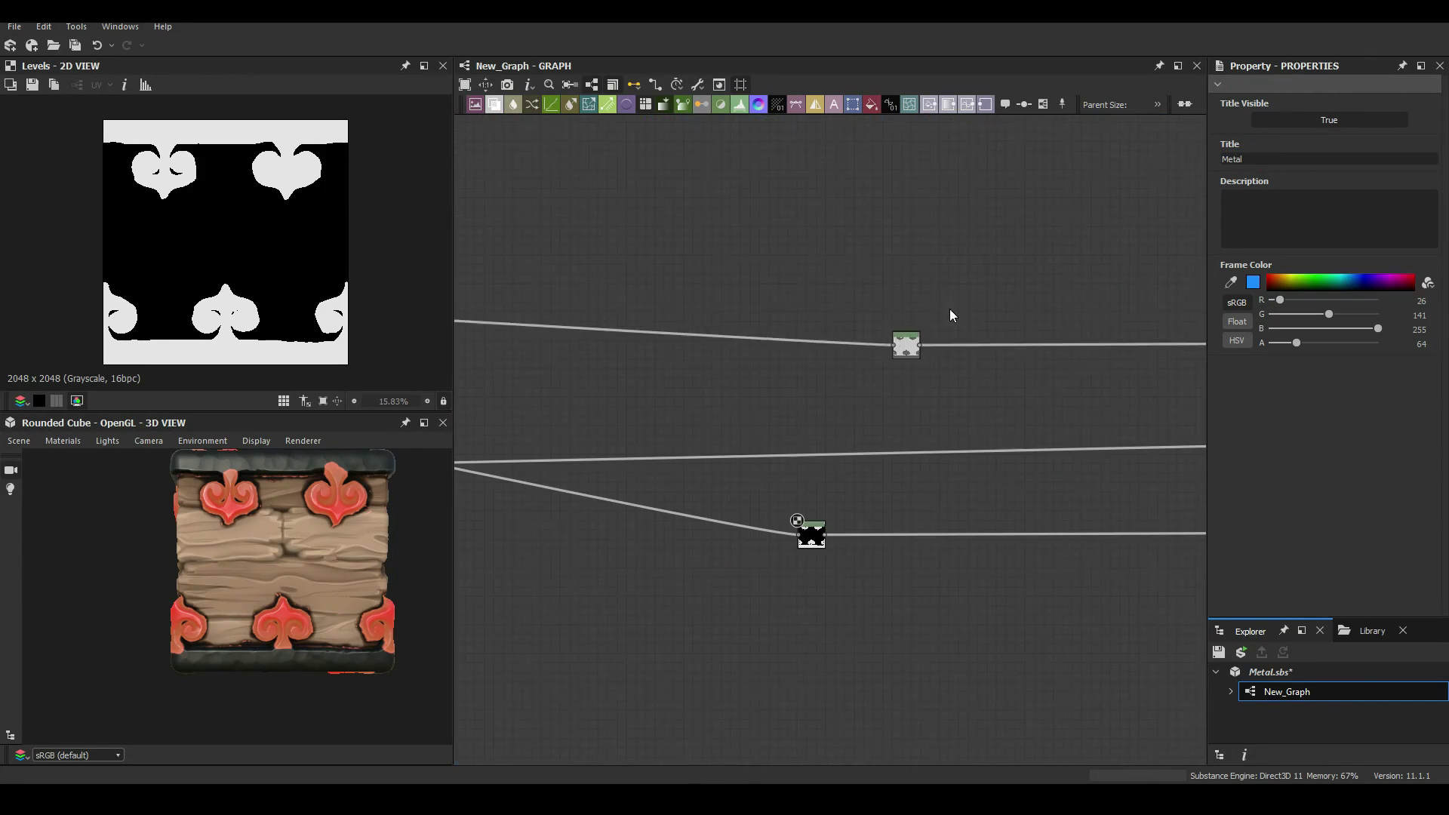
Set the new Blend to Add (Linear Dodge) at about 0.14 opacity
double_click(874, 278)
scroll(793, 566, down, 2)
scroll(826, 575, up, 3)
double_click(827, 575)
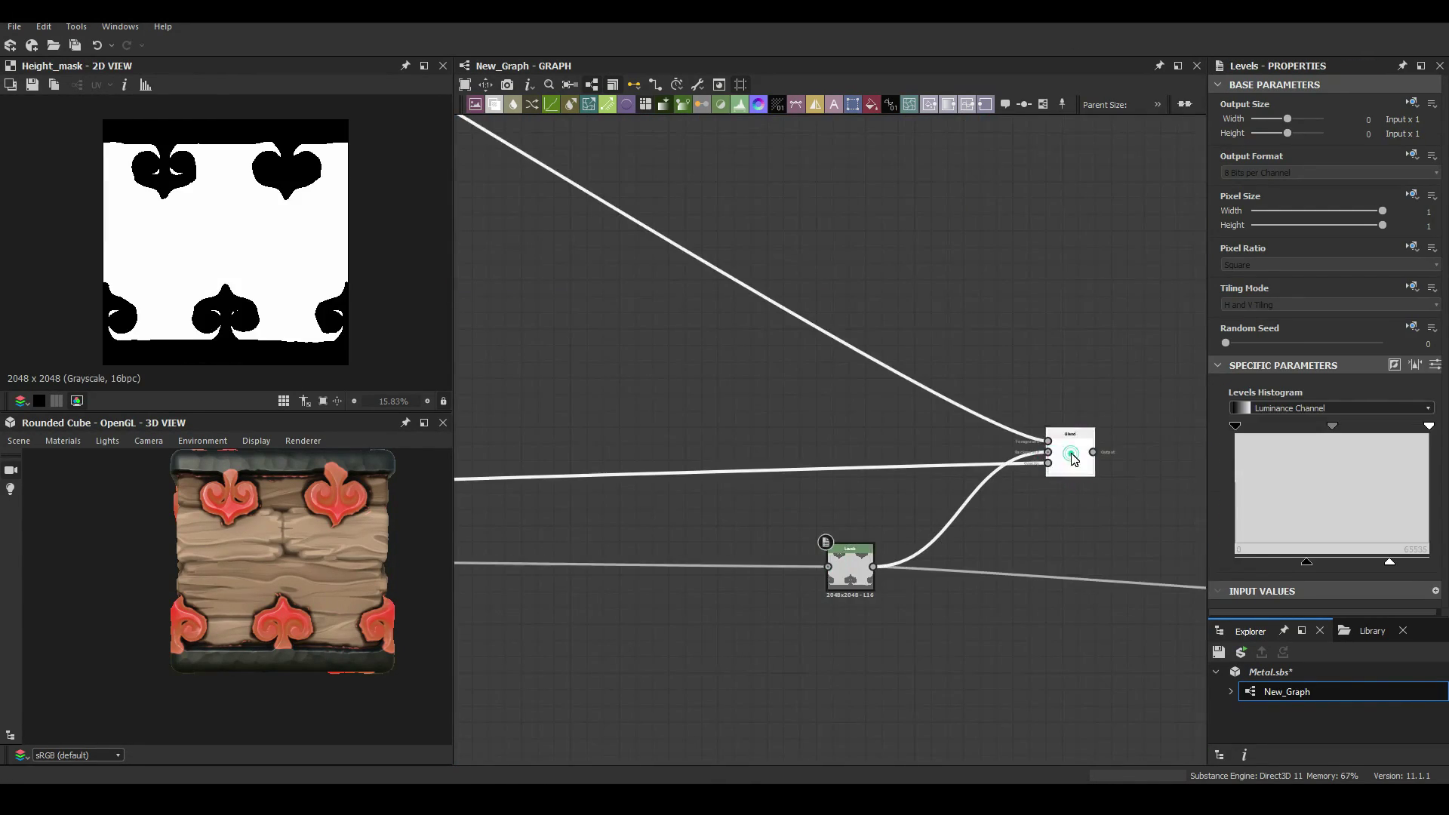
double_click(1072, 457)
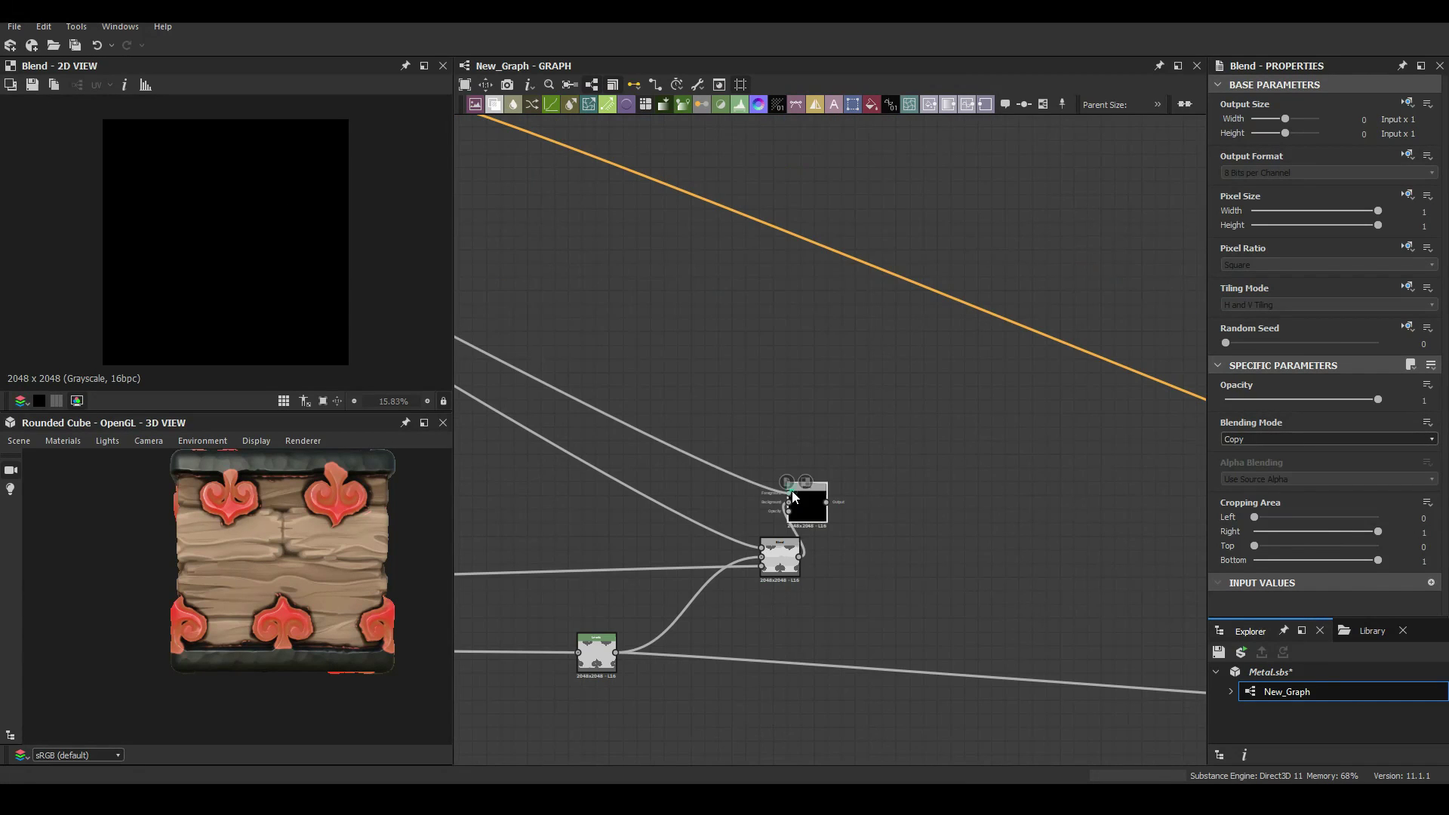
drag(1272, 398, 1253, 401)
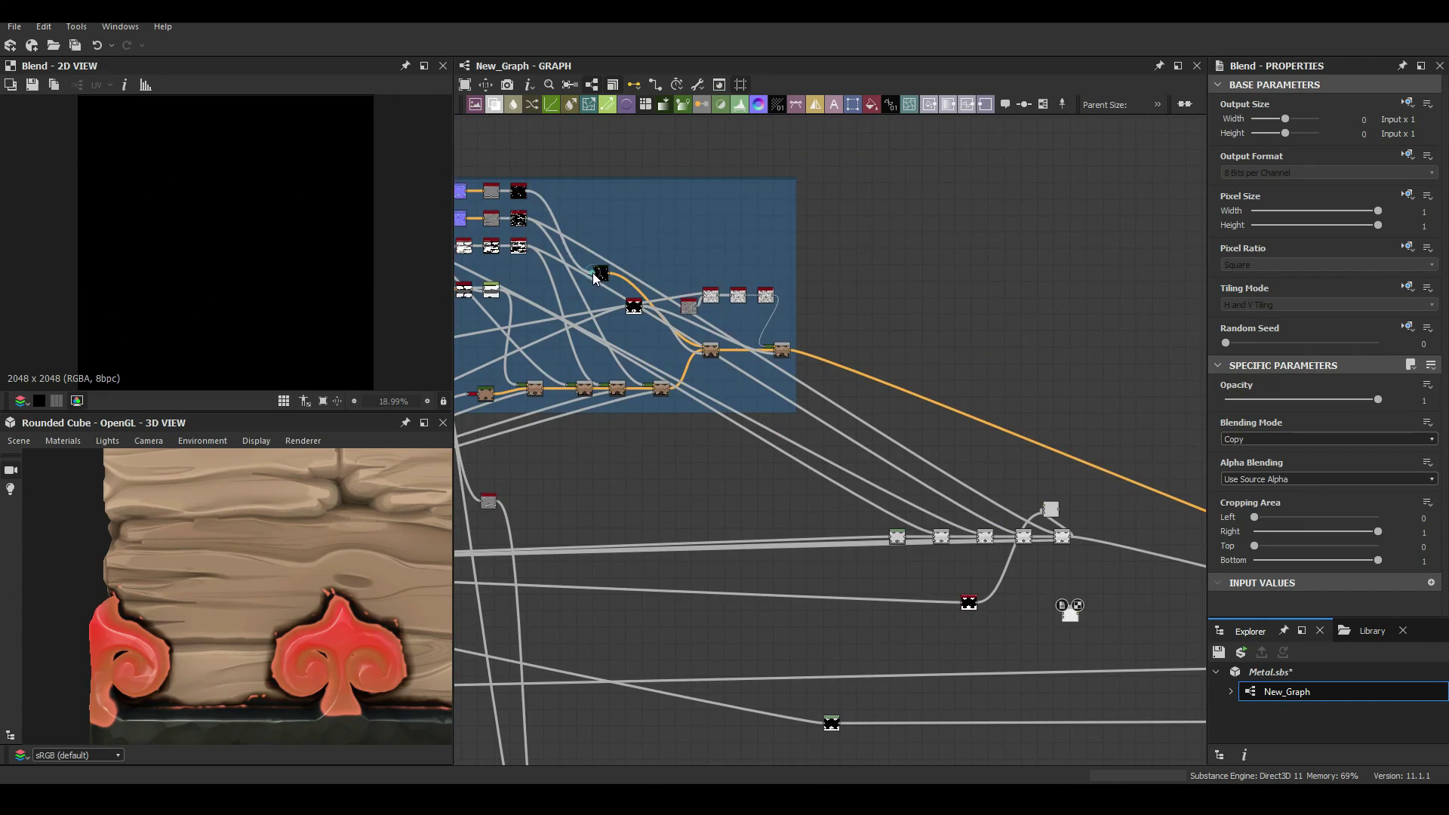
click(1242, 440)
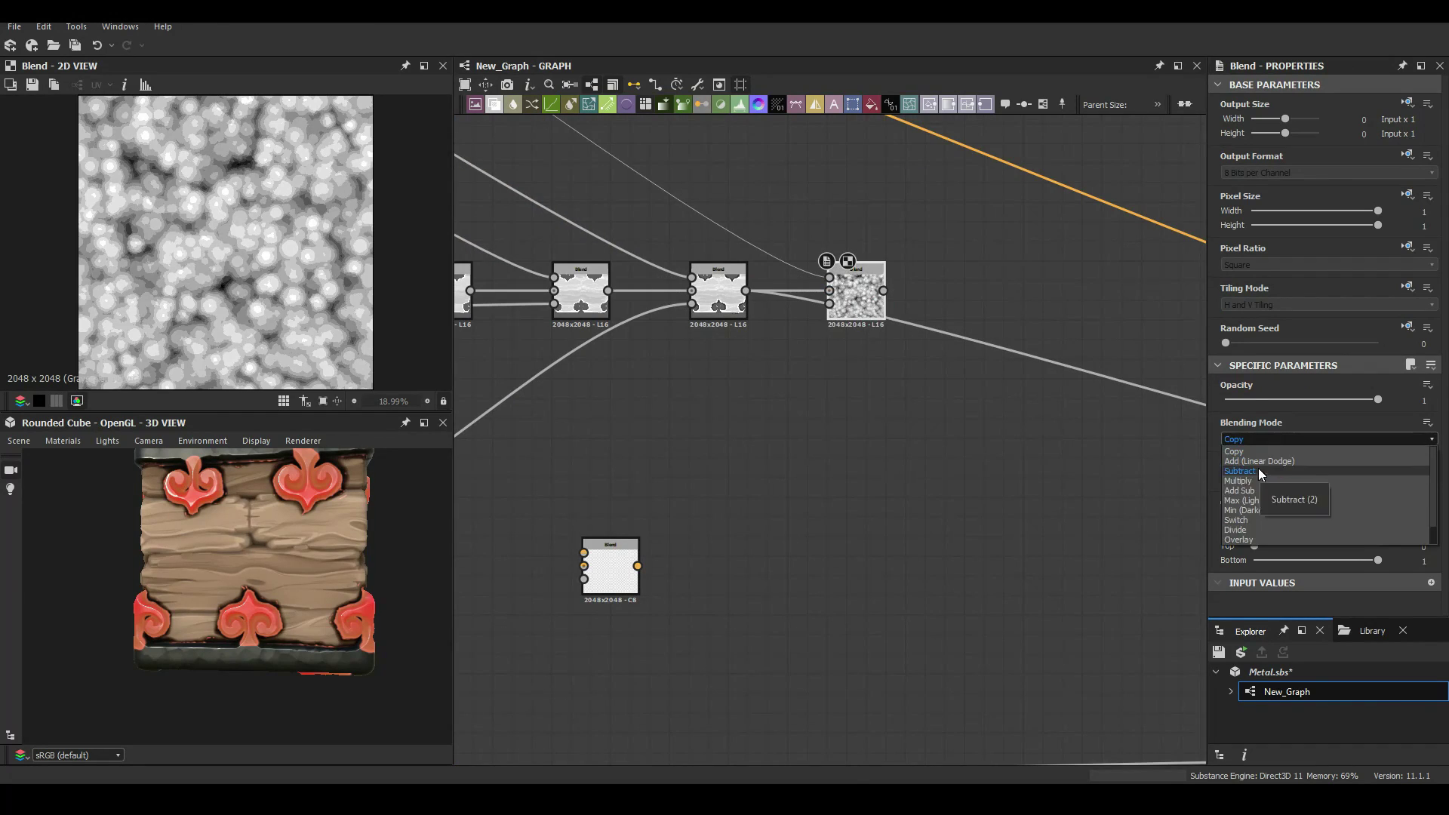
click(1259, 461)
click(1247, 400)
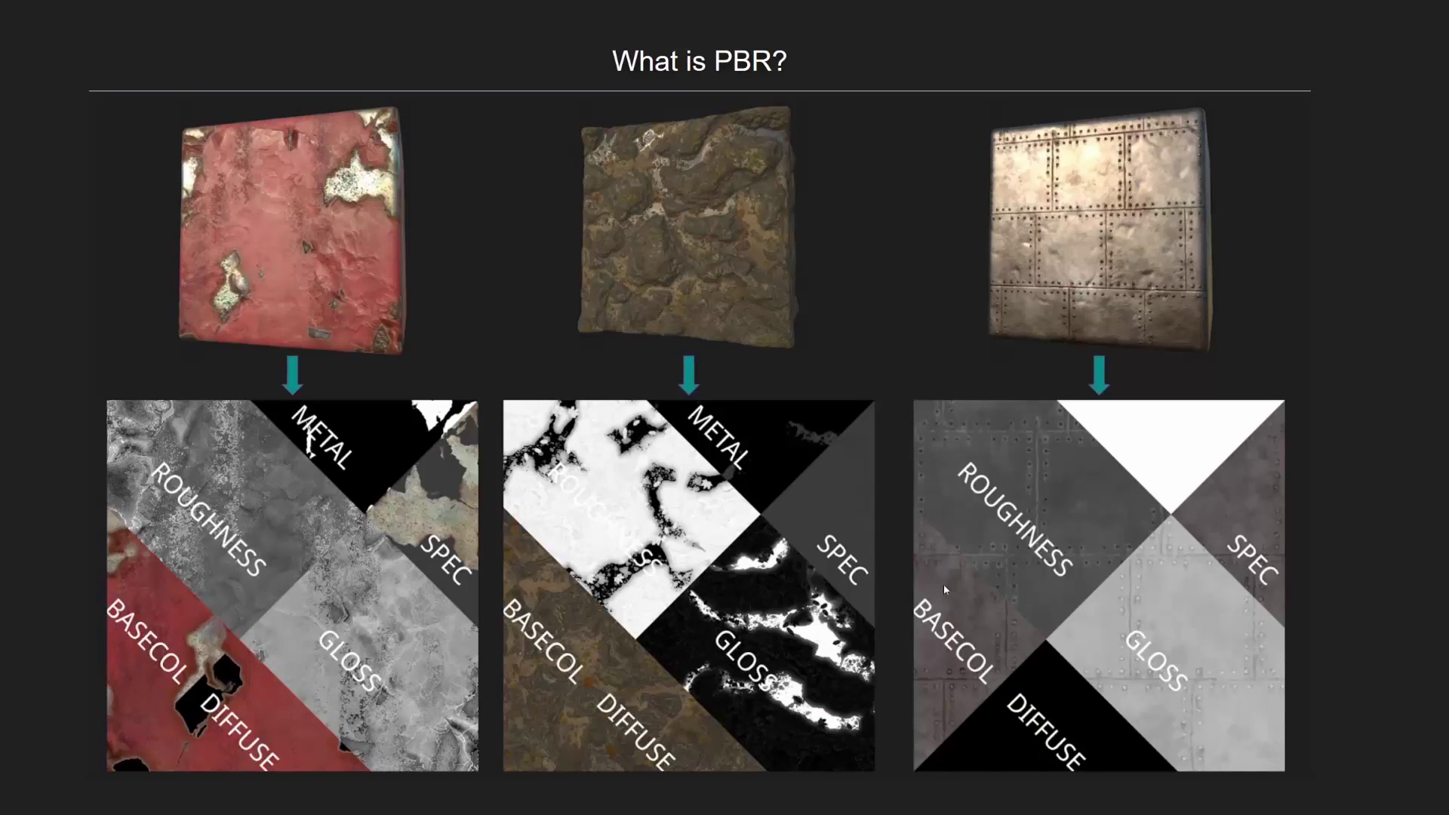
Advance to the Limitations of PBR slide
key(Right)
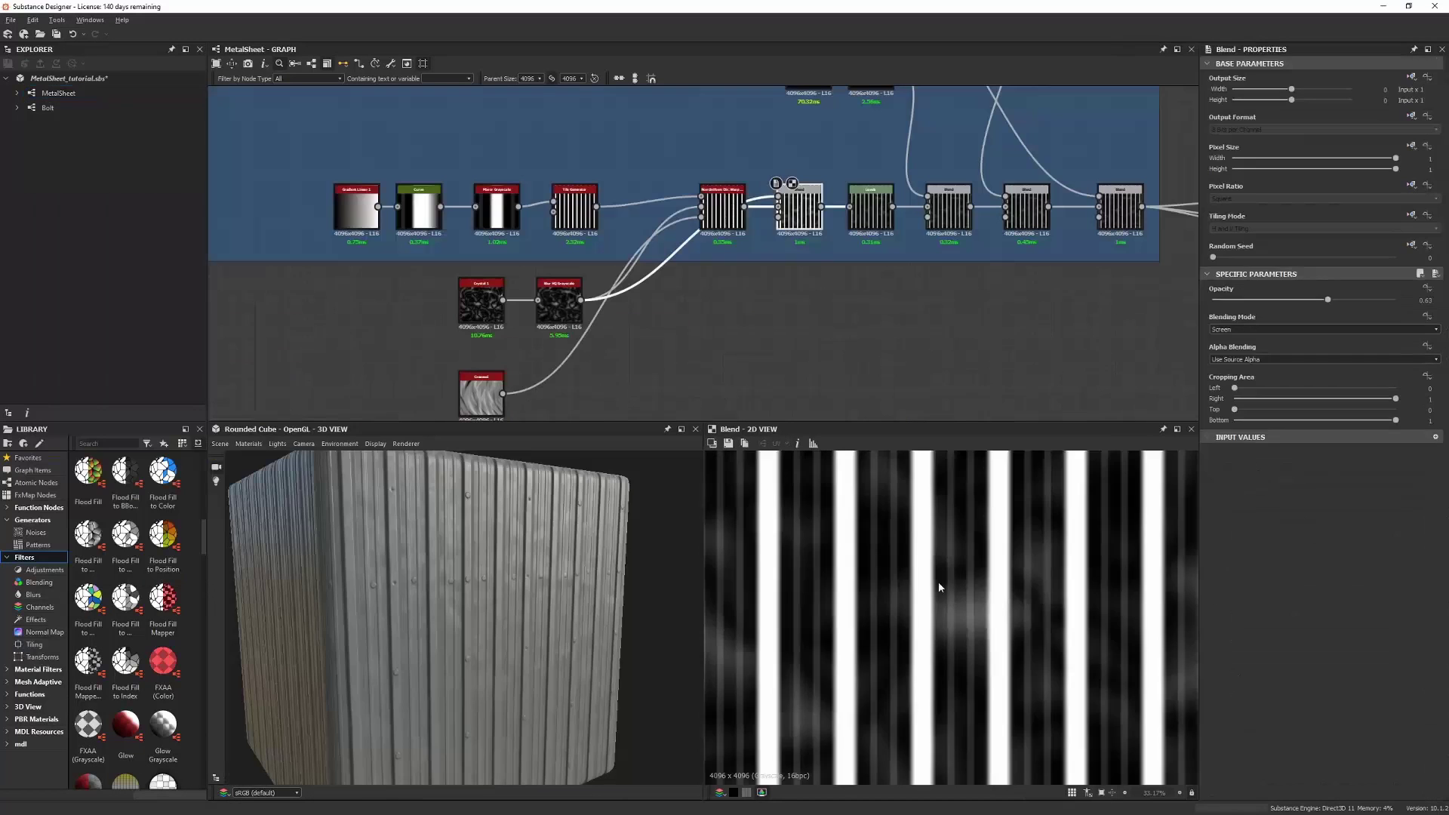
Inspect the material on the preview mesh, then add a Dirt node near the Paint Chips frame
double_click(251, 455)
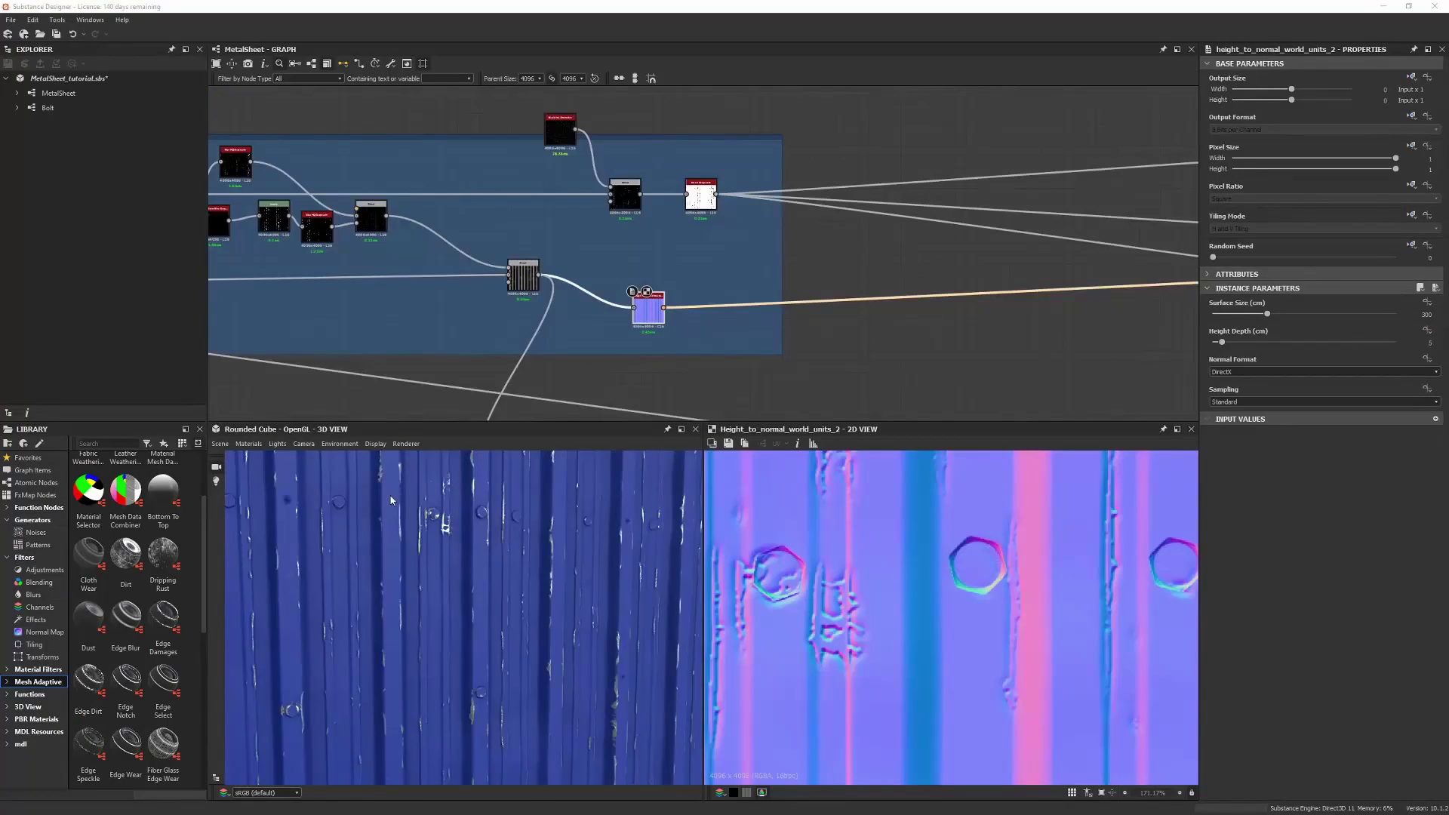
scroll(627, 317, up, 2)
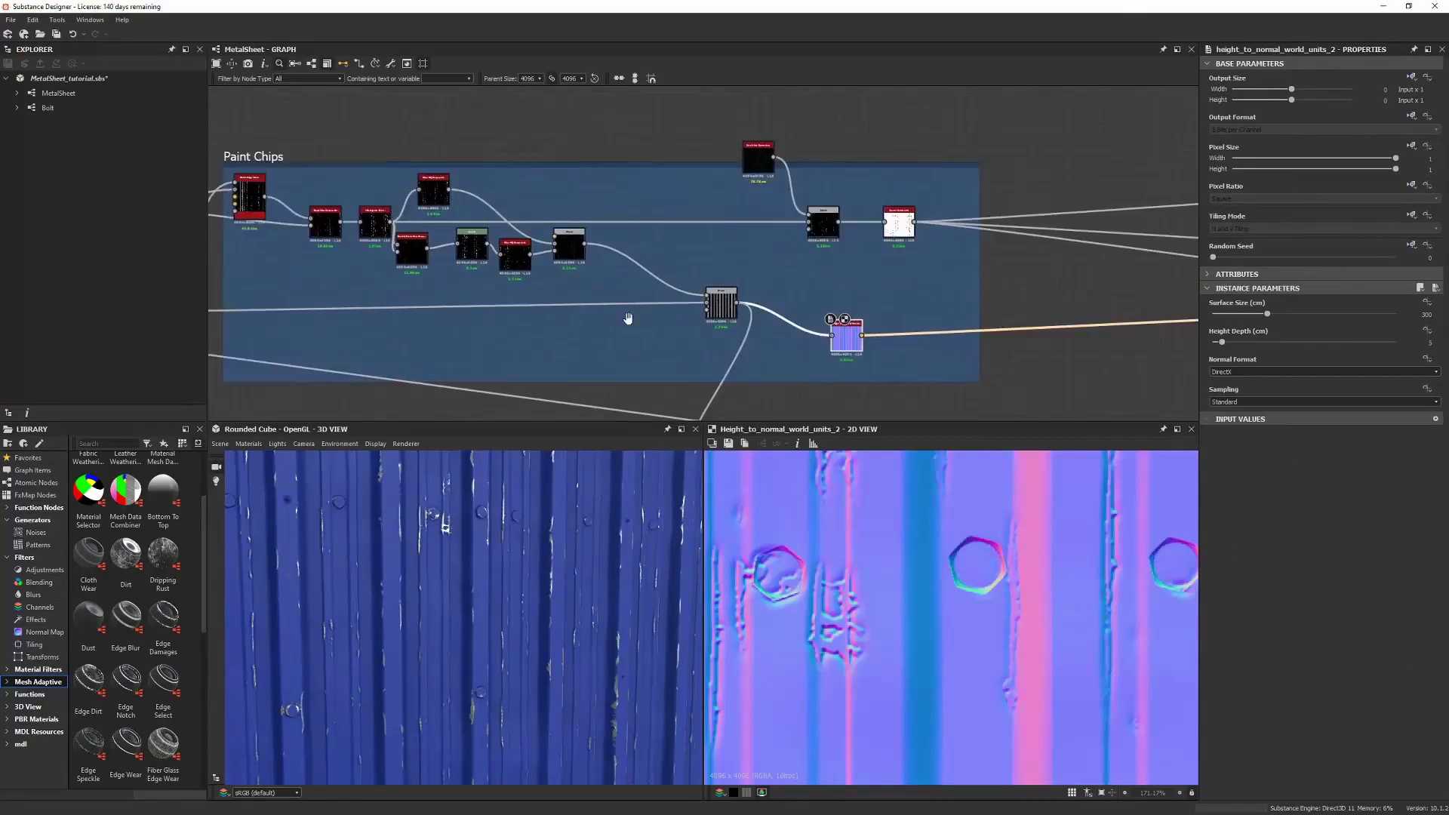
key(space)
text(dirt)
key(Return)
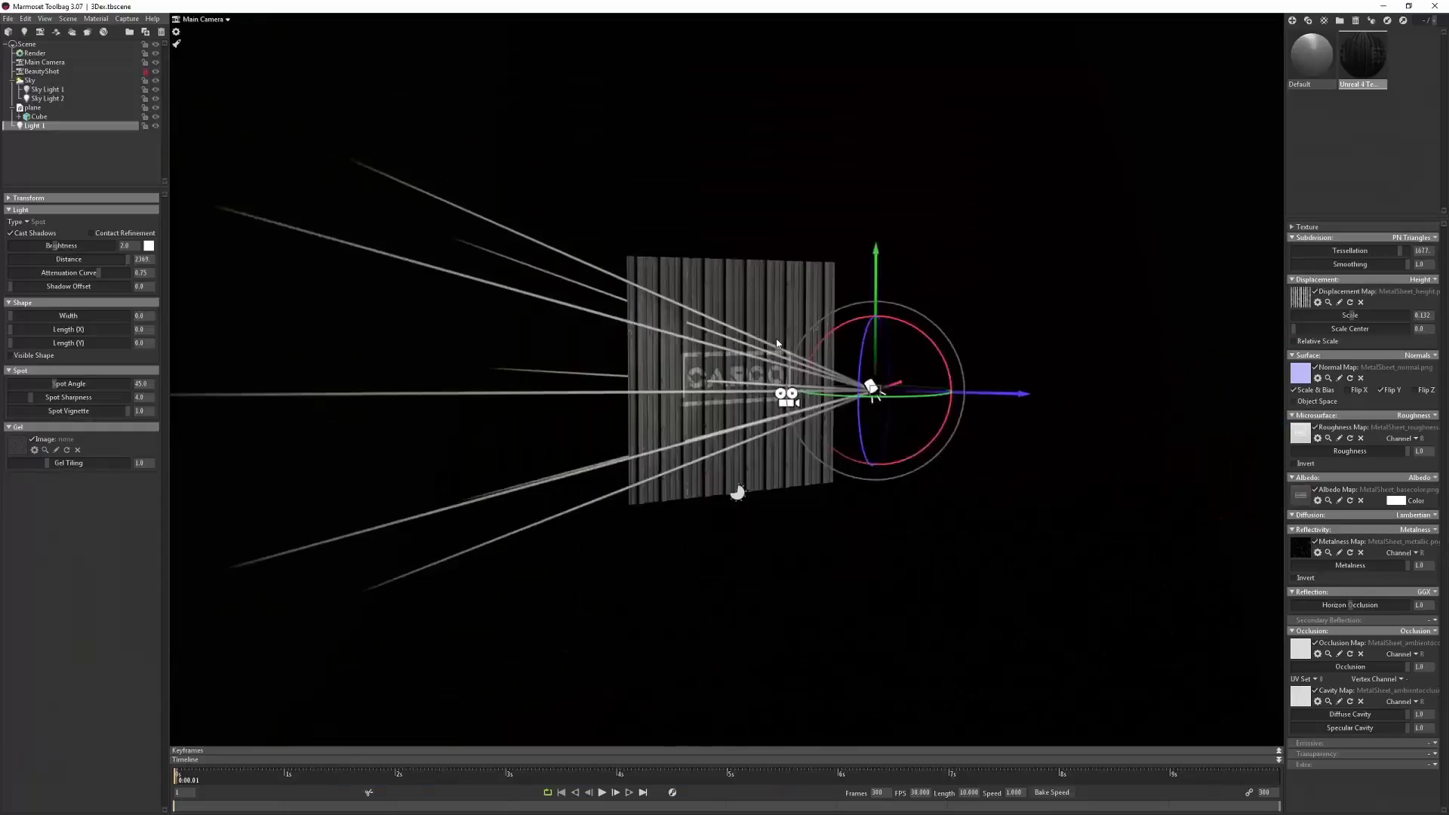
Orbit the camera to frame the spotlit CARGO wall closer and more frontally
mouse_move(1097, 392)
mouse_down()
mouse_move(931, 420)
mouse_move(961, 319)
mouse_up()
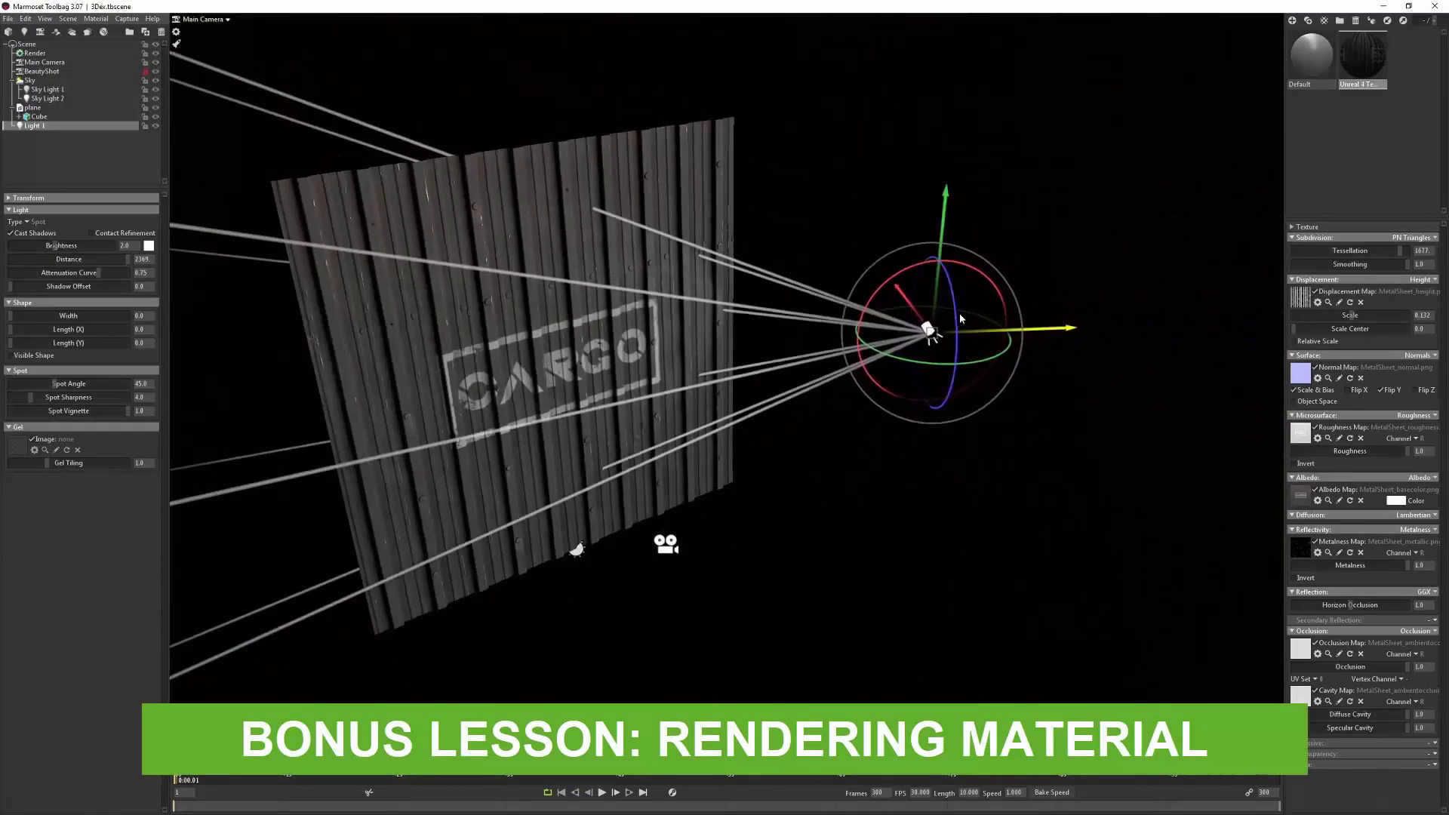